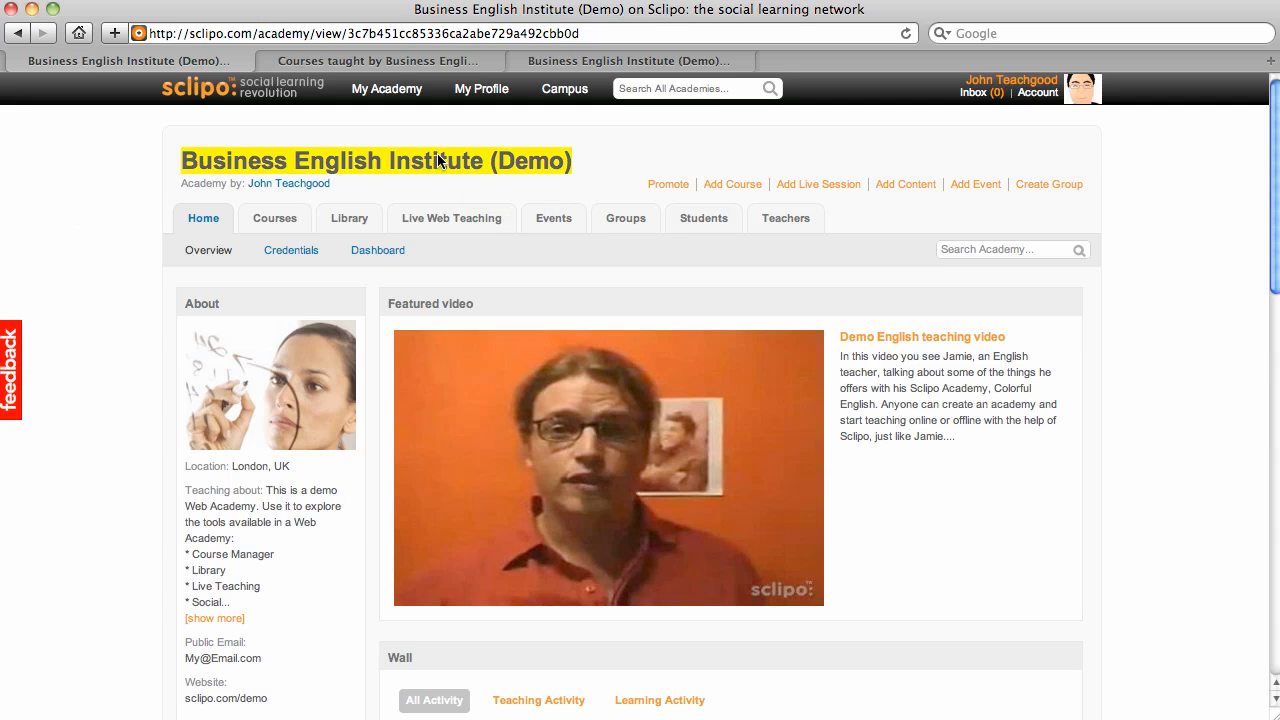
Step: Show the Business English Institute academy's Courses list and look through its 4 courses
mouse_move(387, 97)
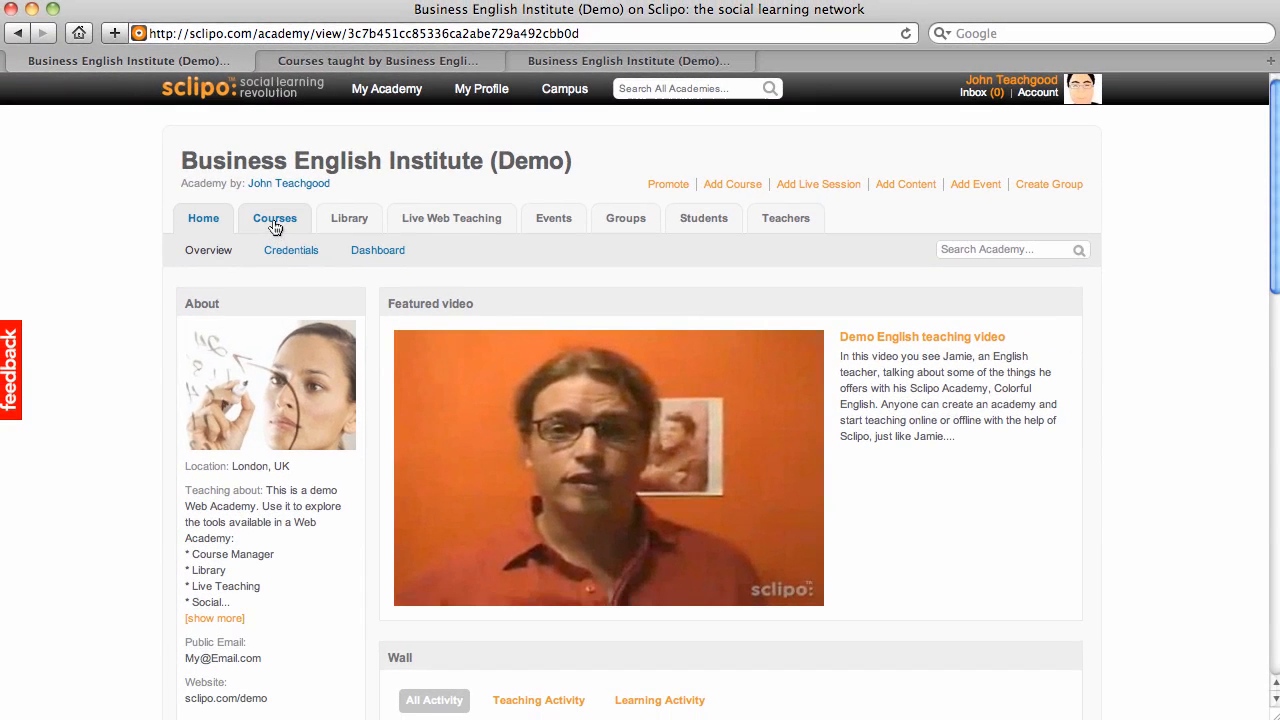
left_click(275, 226)
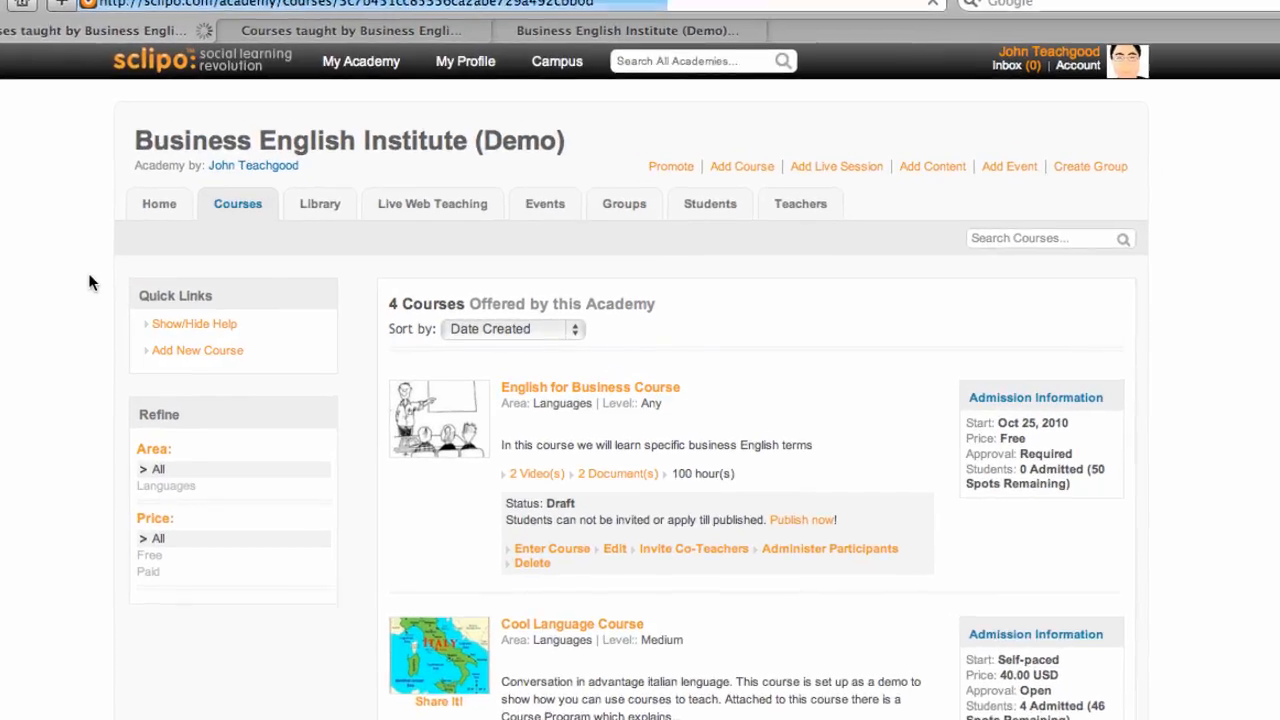
scroll(790, 381, "down", 6)
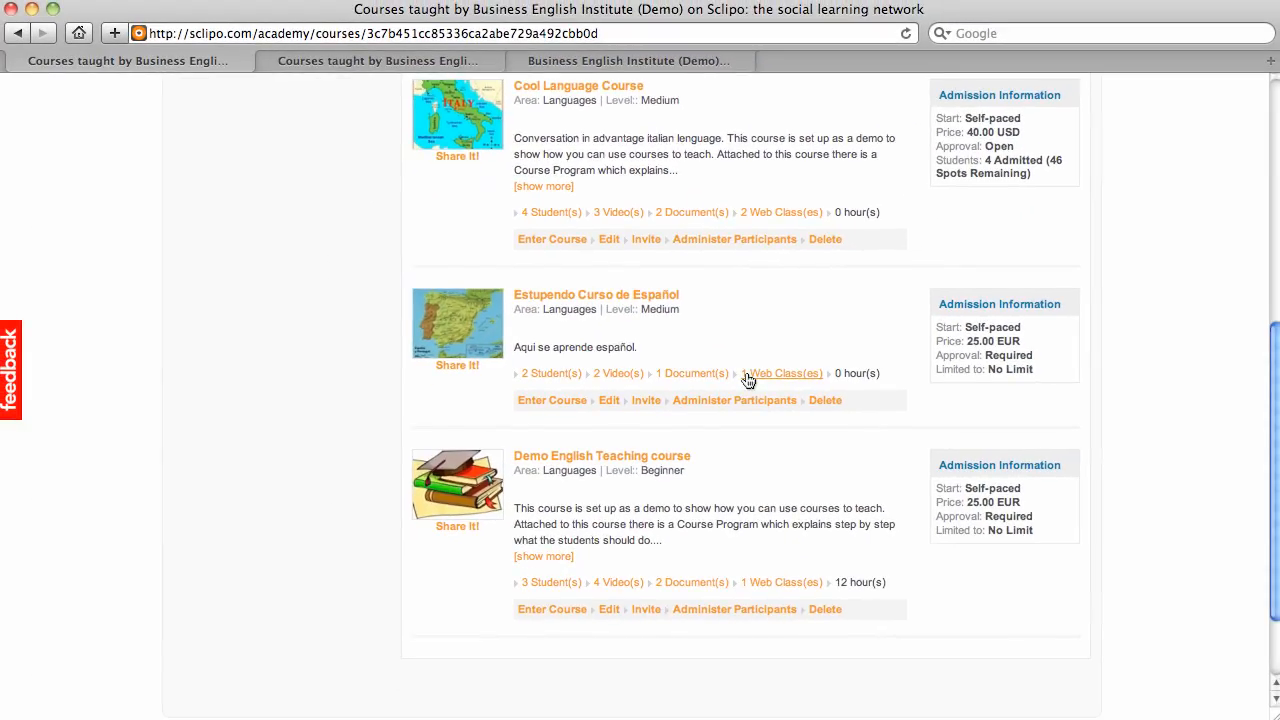
scroll(791, 381, "up", 3)
scroll(747, 378, "up", 3)
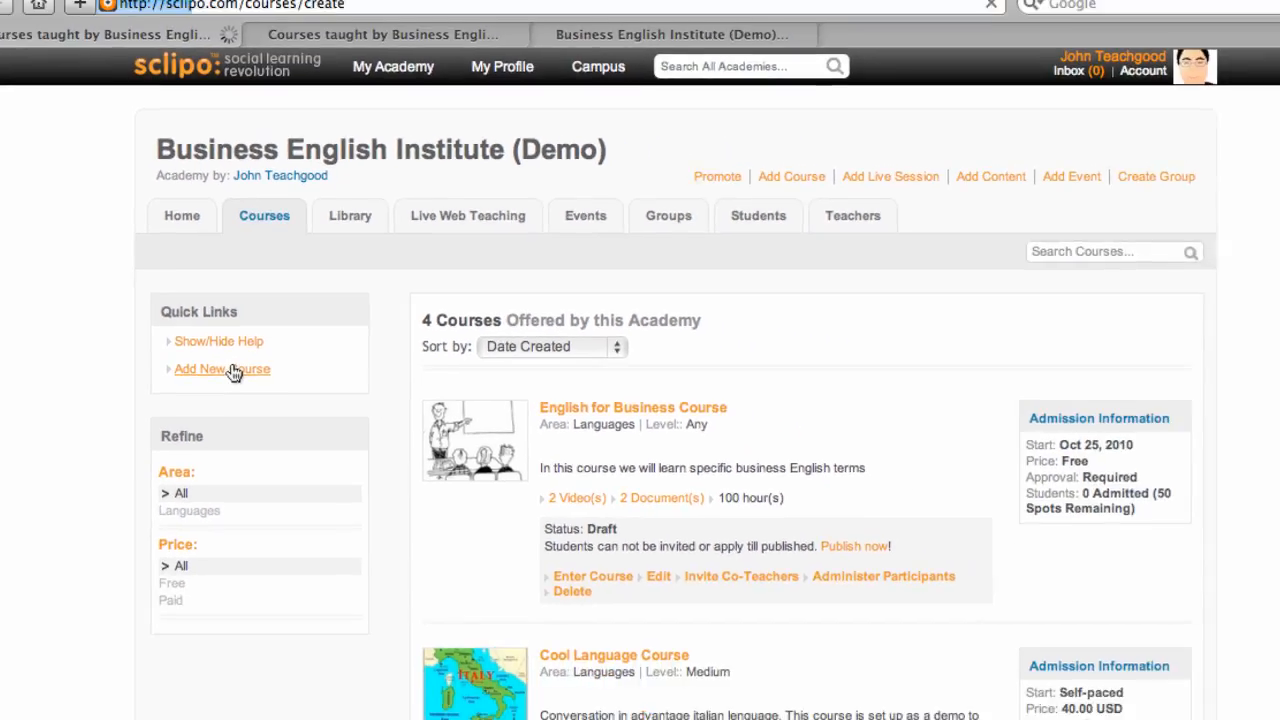
Step: Start a new course named 'Math Course ABC' with description 'SAT exam' and tags 'math sat'
left_click(178, 442)
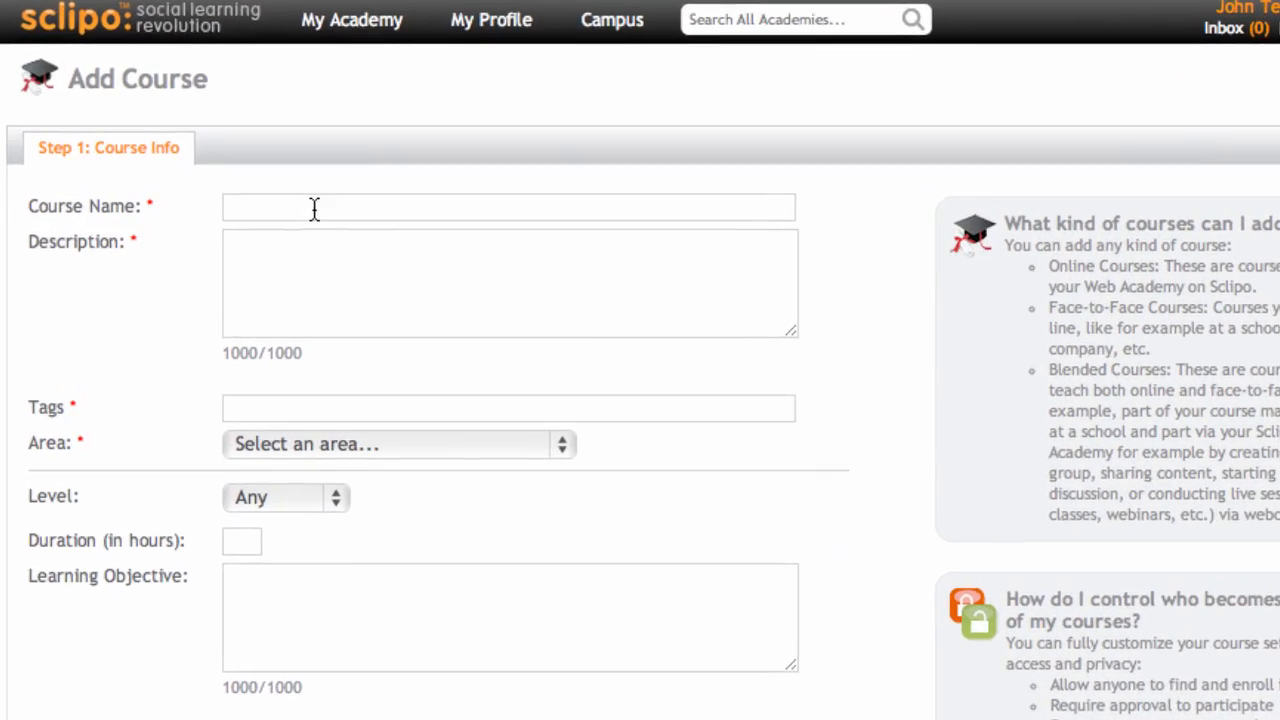
left_click(314, 208)
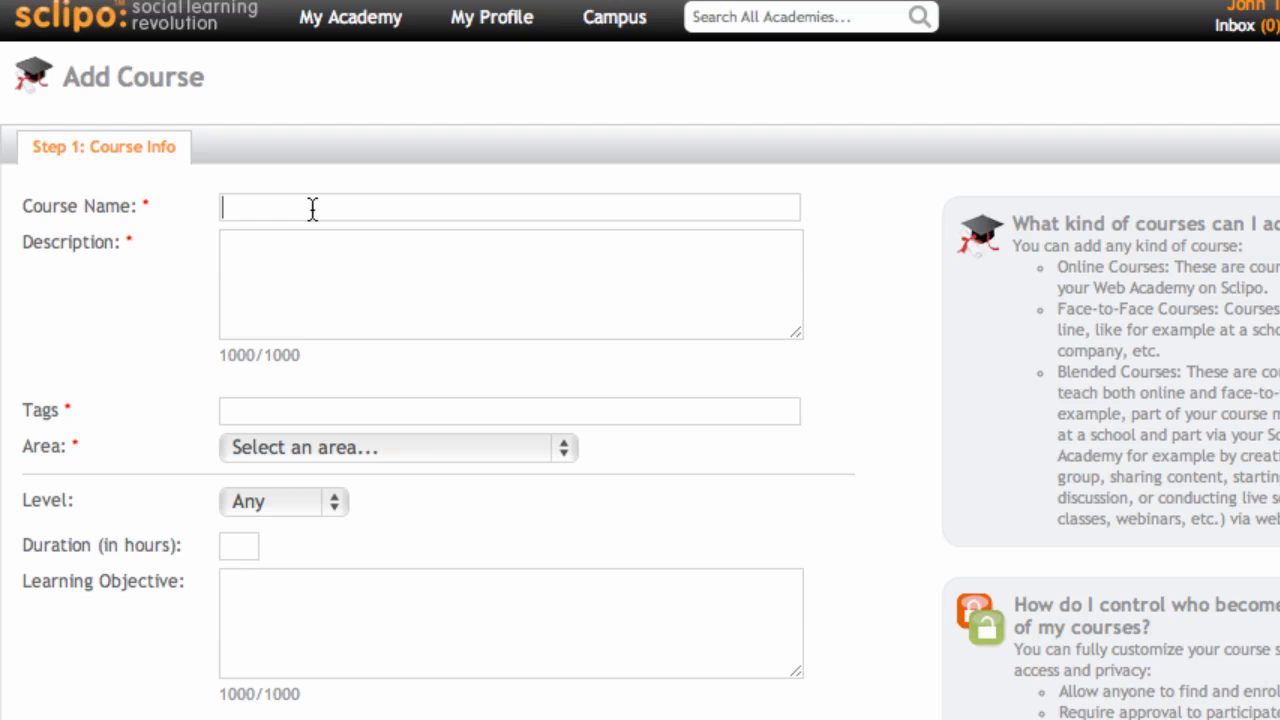
type("Math Cousr")
key("BackSpace")
key("BackSpace")
type("rse ABC")
left_click(314, 240)
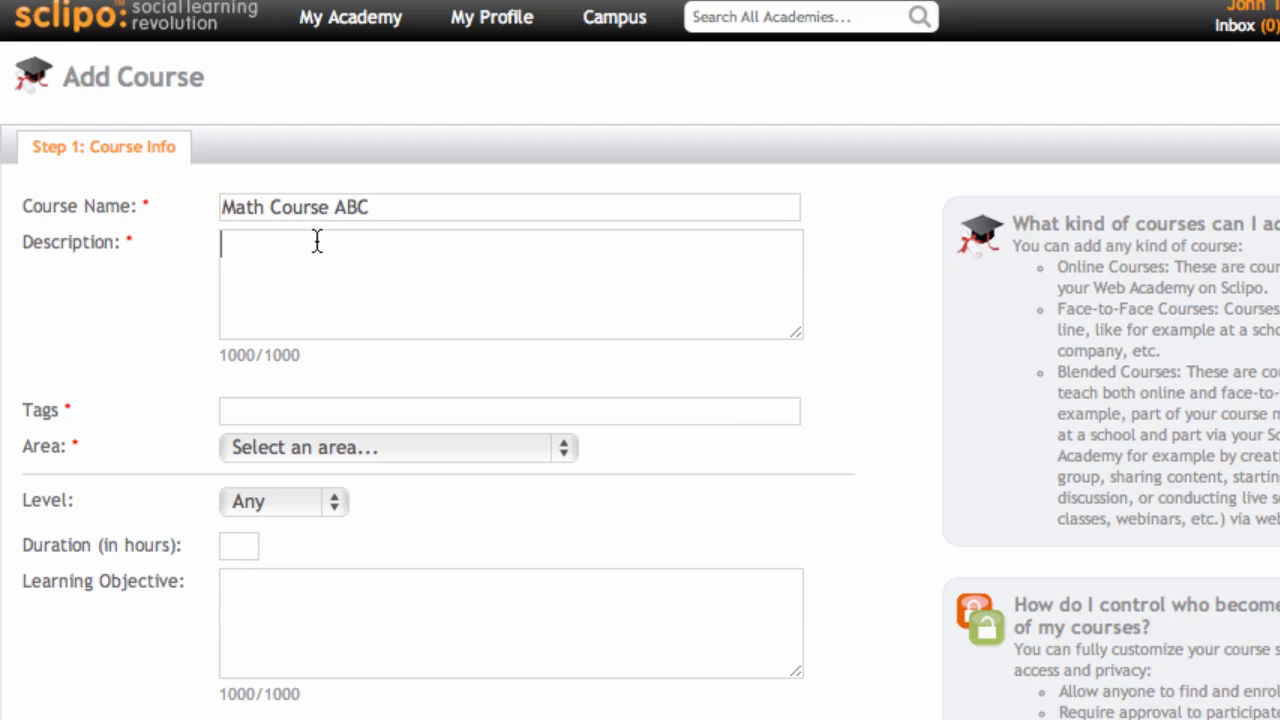
type("SAT")
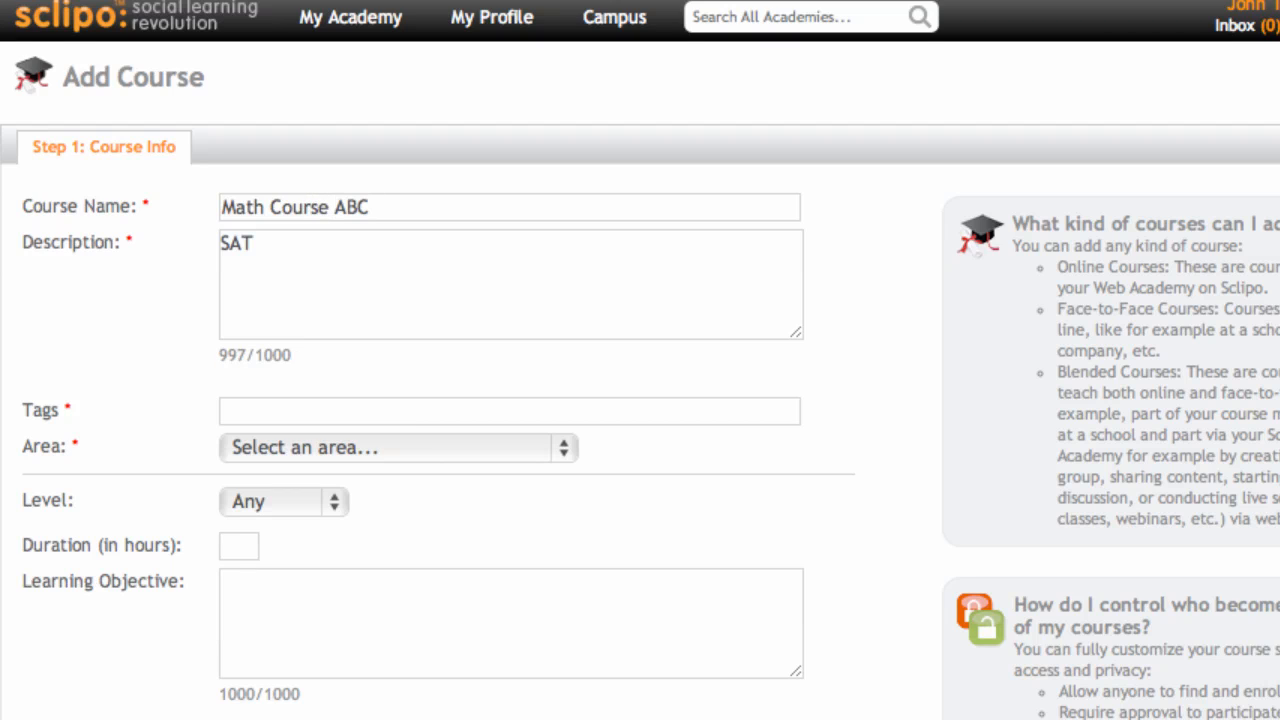
type(" exam")
left_click(281, 413)
type("math")
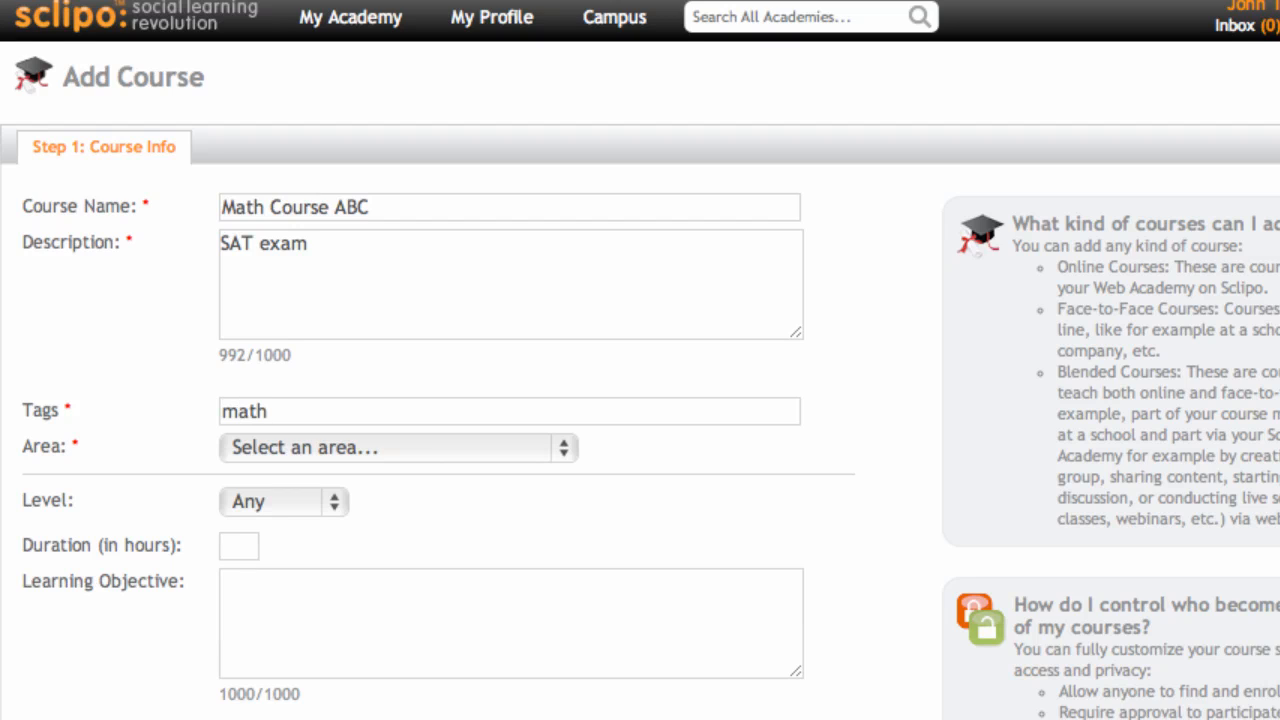
type(" asa")
key("BackSpace")
key("BackSpace")
key("BackSpace")
type("sat")
Step: Set area Science / Technology / Engineering, Medium level, 20 hours, and objective 'Pass SAT exam'
left_click(320, 443)
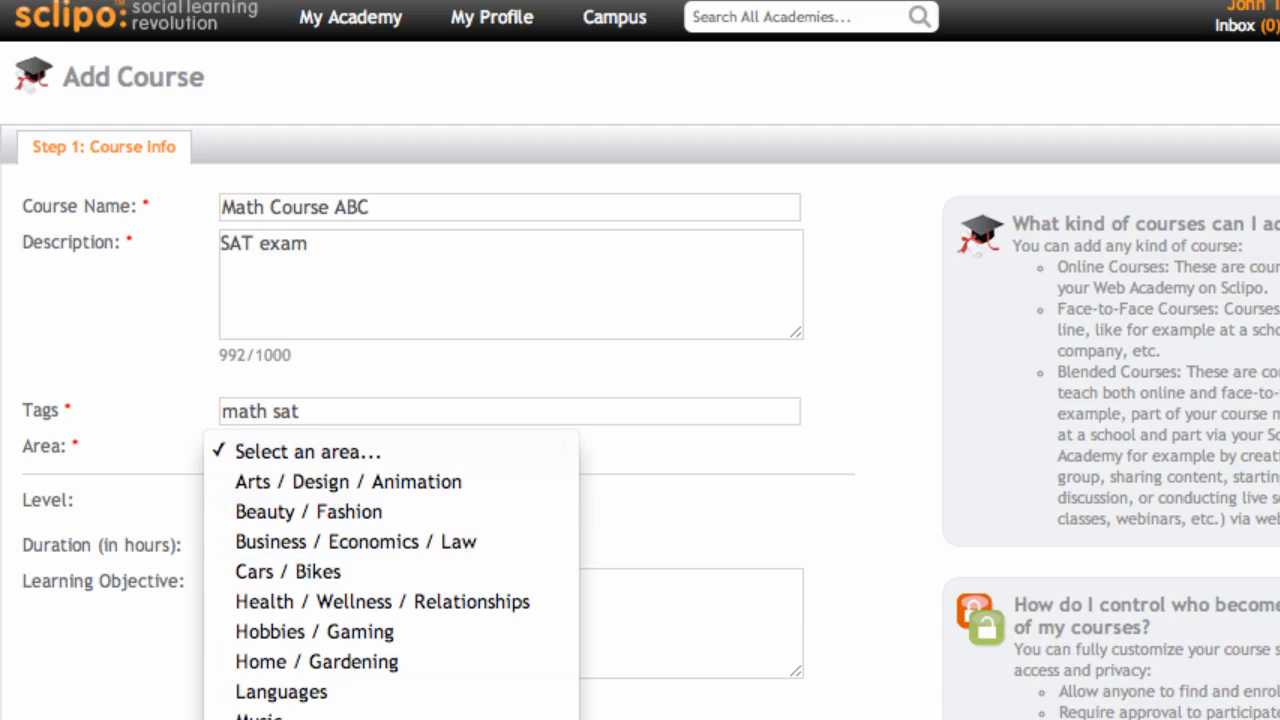
left_click(243, 614)
left_click(272, 502)
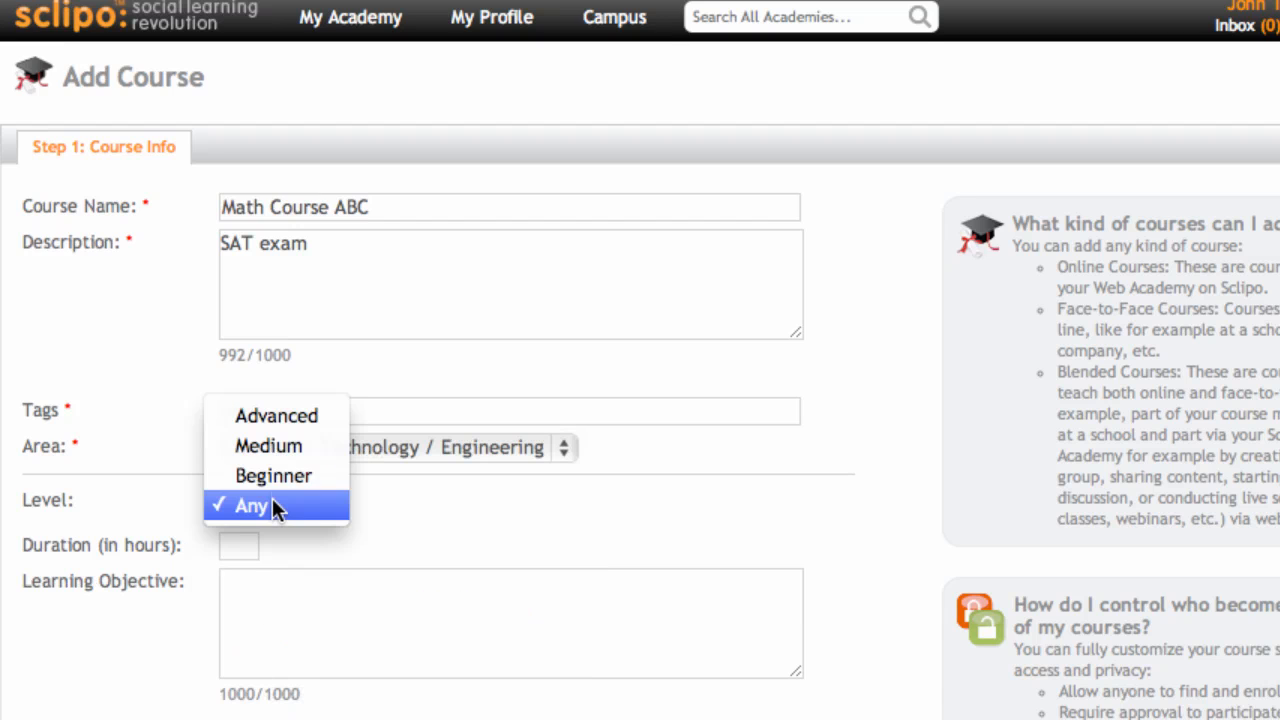
left_click(268, 443)
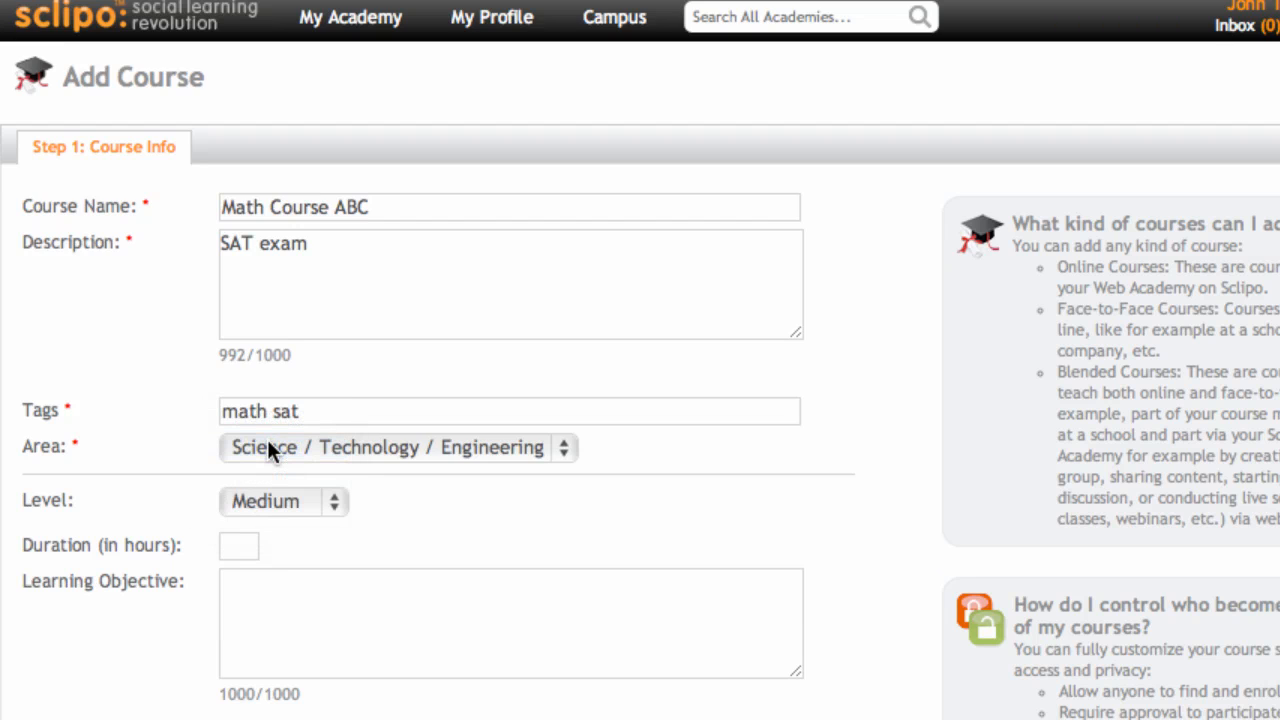
left_click(240, 547)
type("20")
left_click(281, 580)
type("Pass")
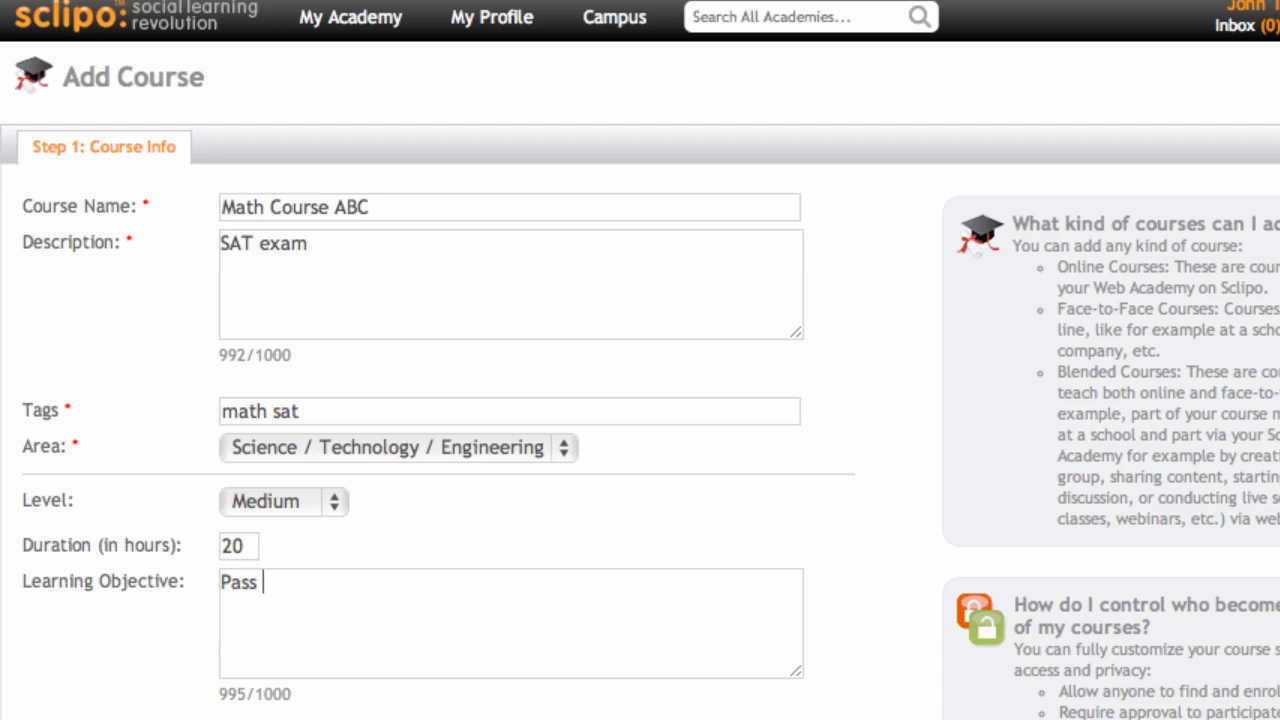
type(" SAT exam")
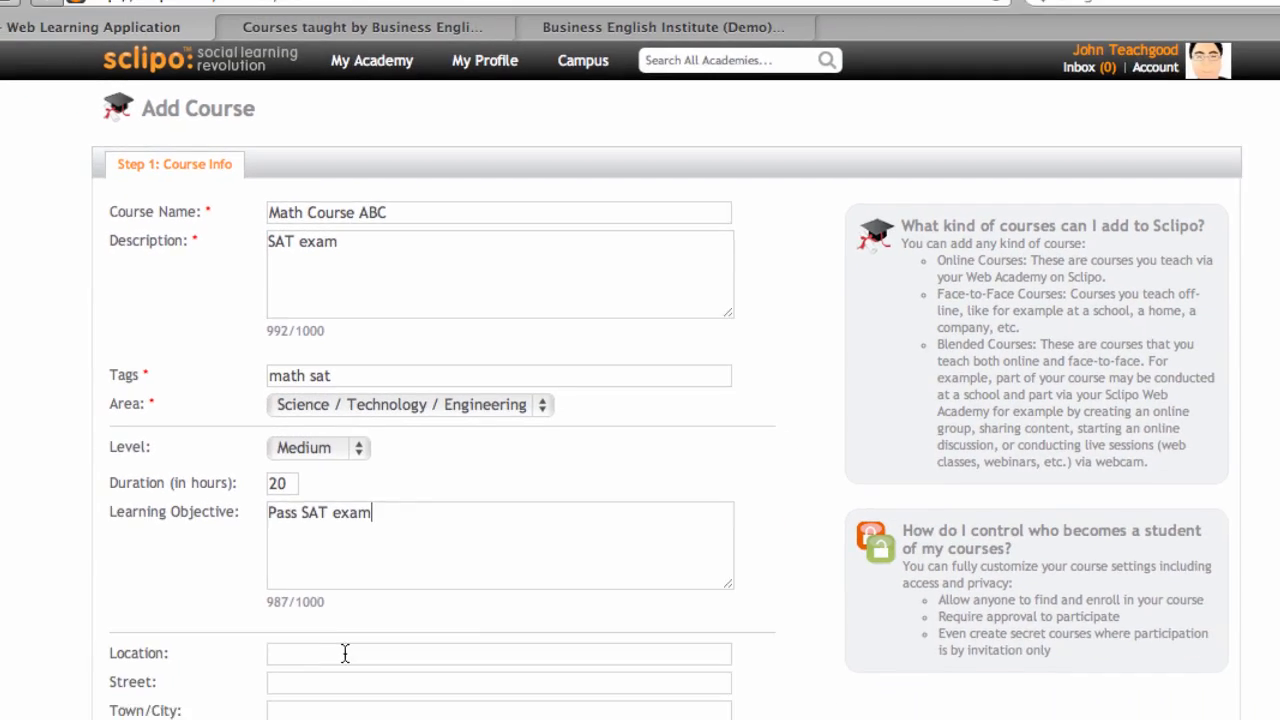
left_click(360, 590)
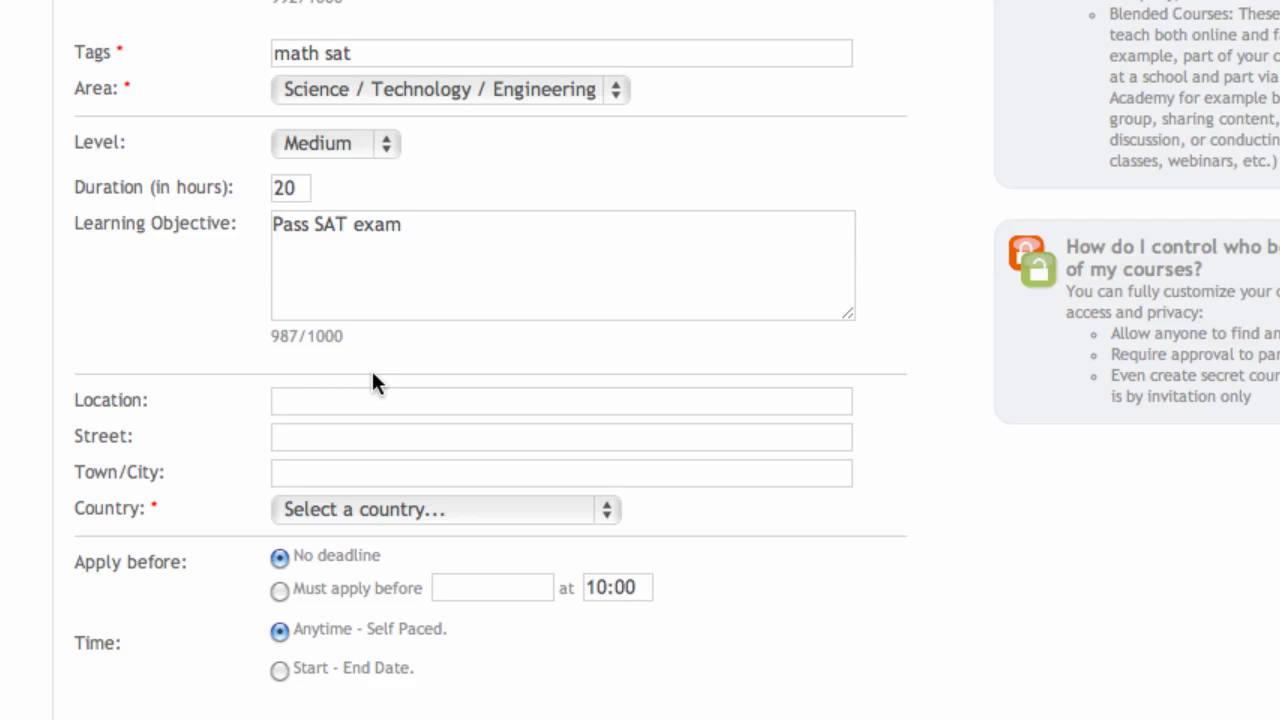
type("NYC Math S")
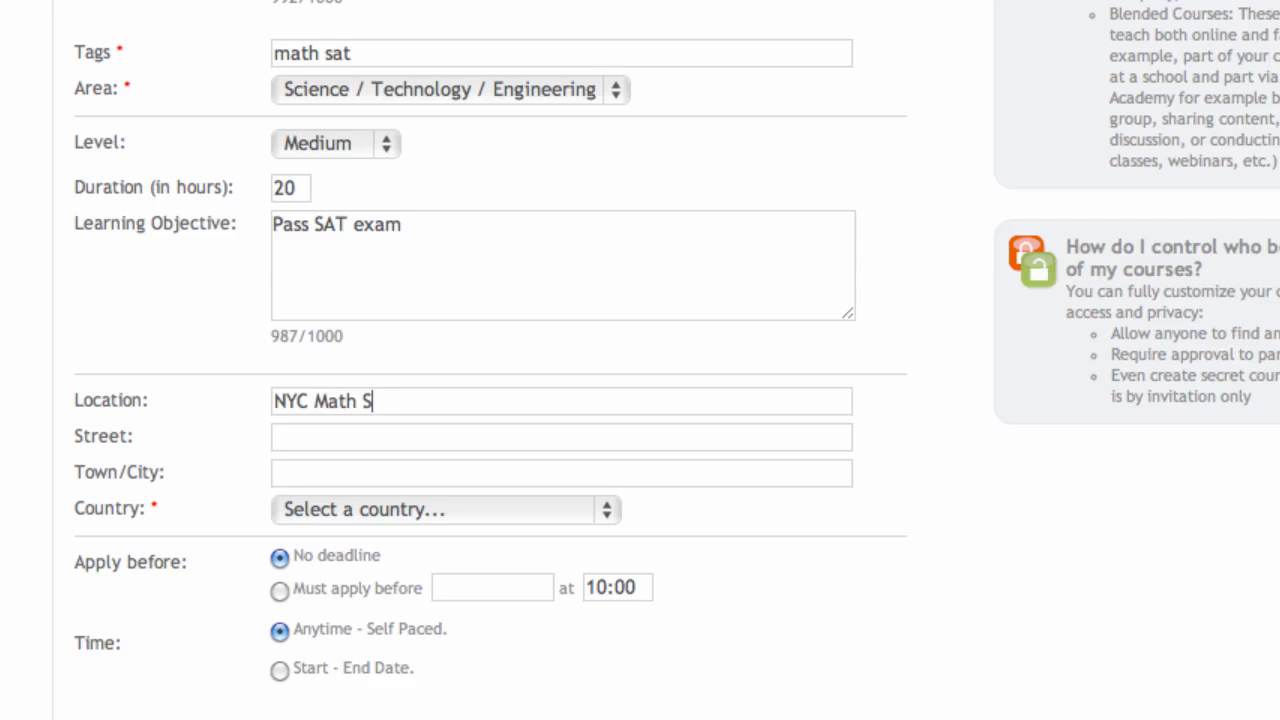
type("chool")
left_click(369, 428)
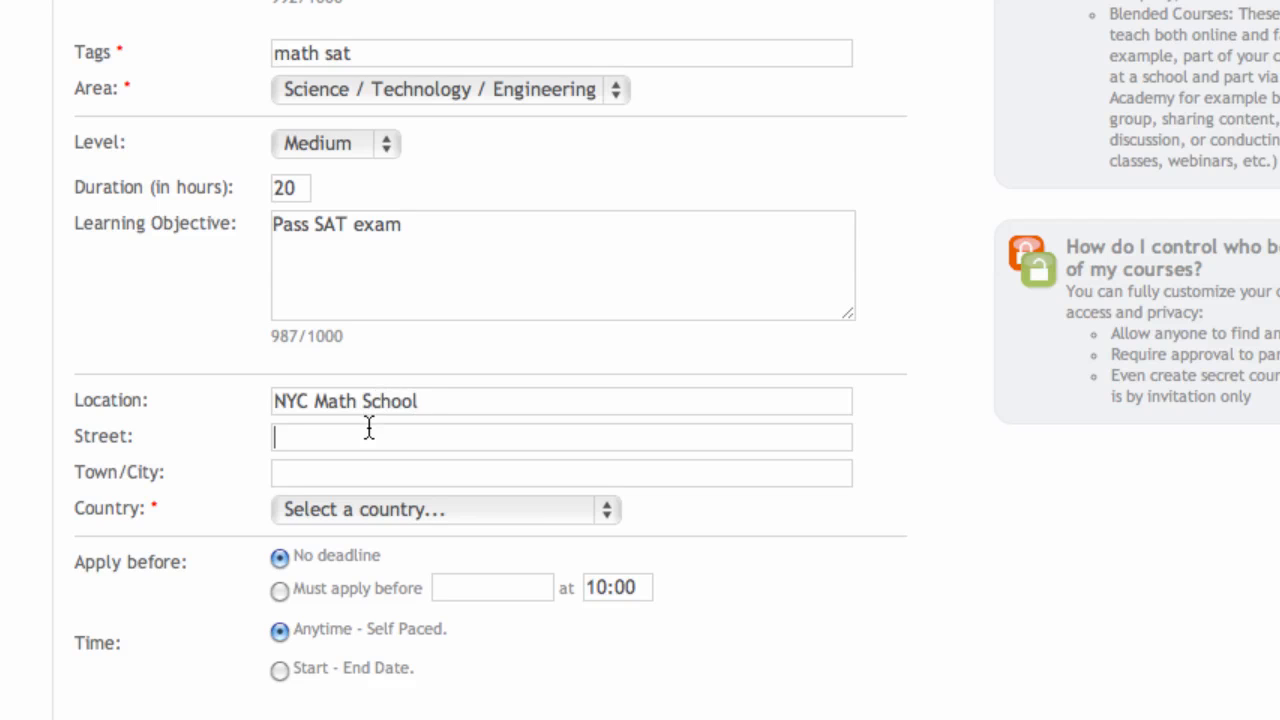
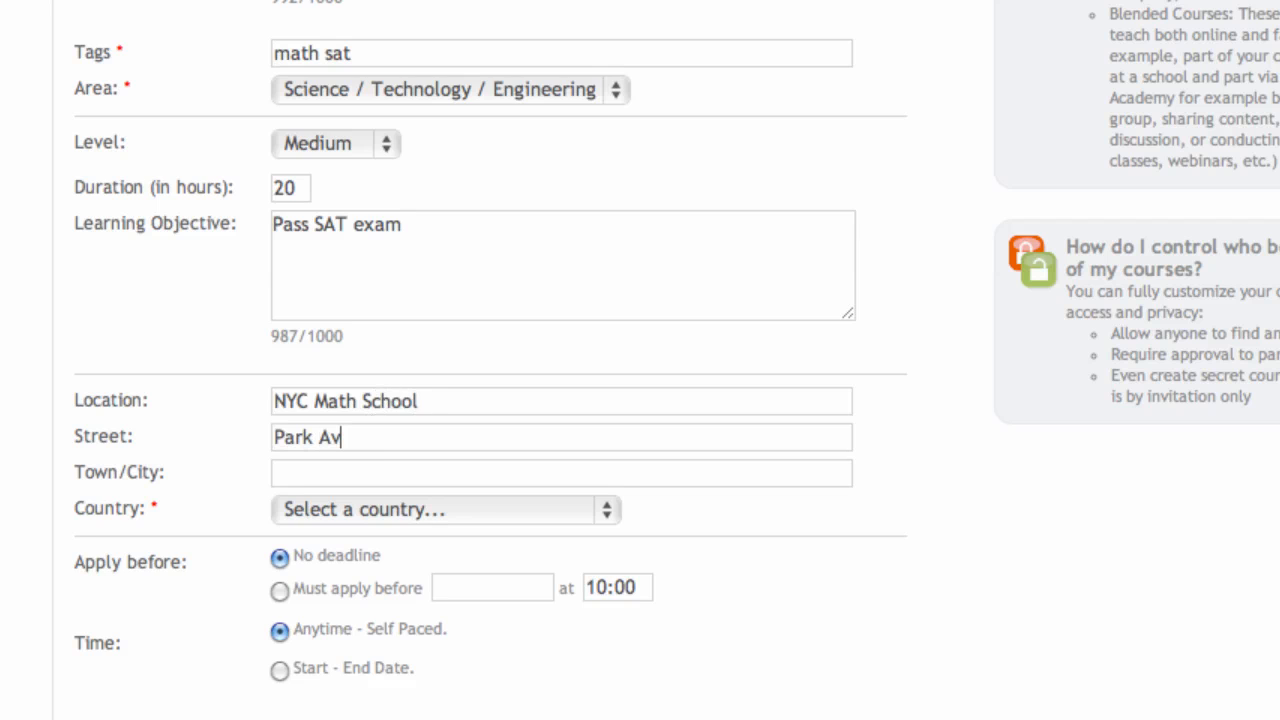
left_click(401, 474)
type("NYC")
left_click(405, 511)
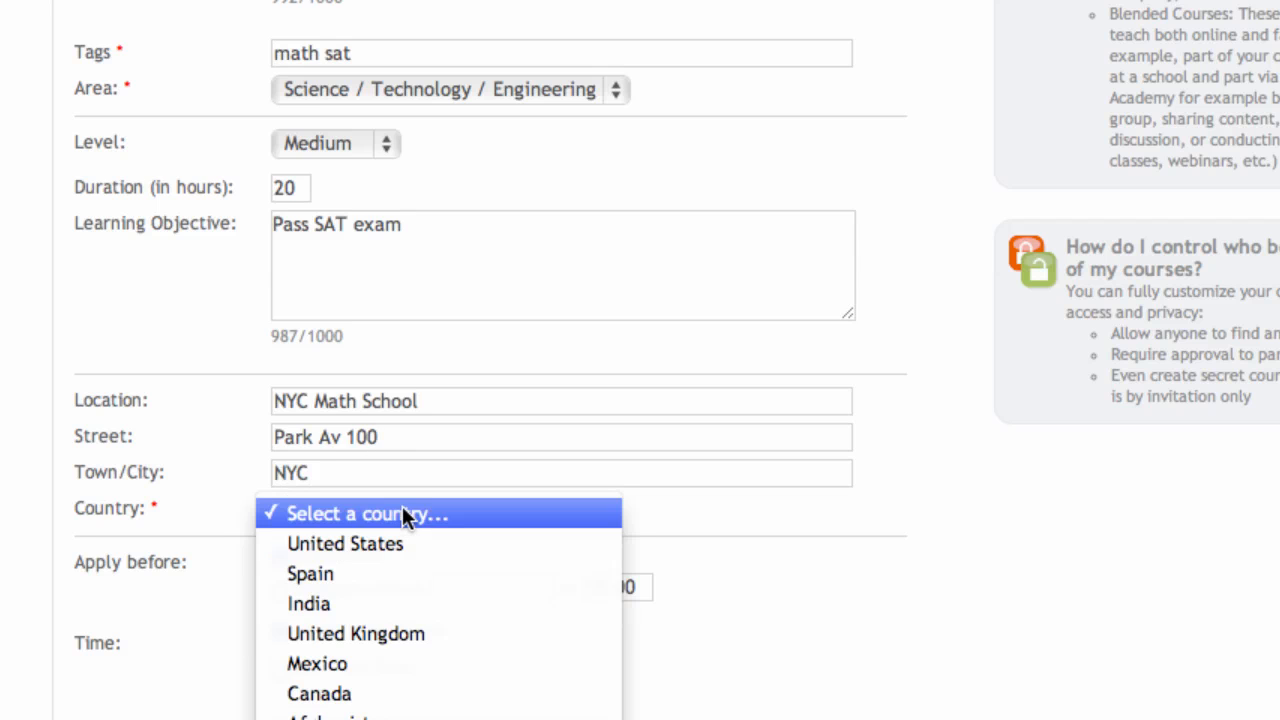
left_click(397, 546)
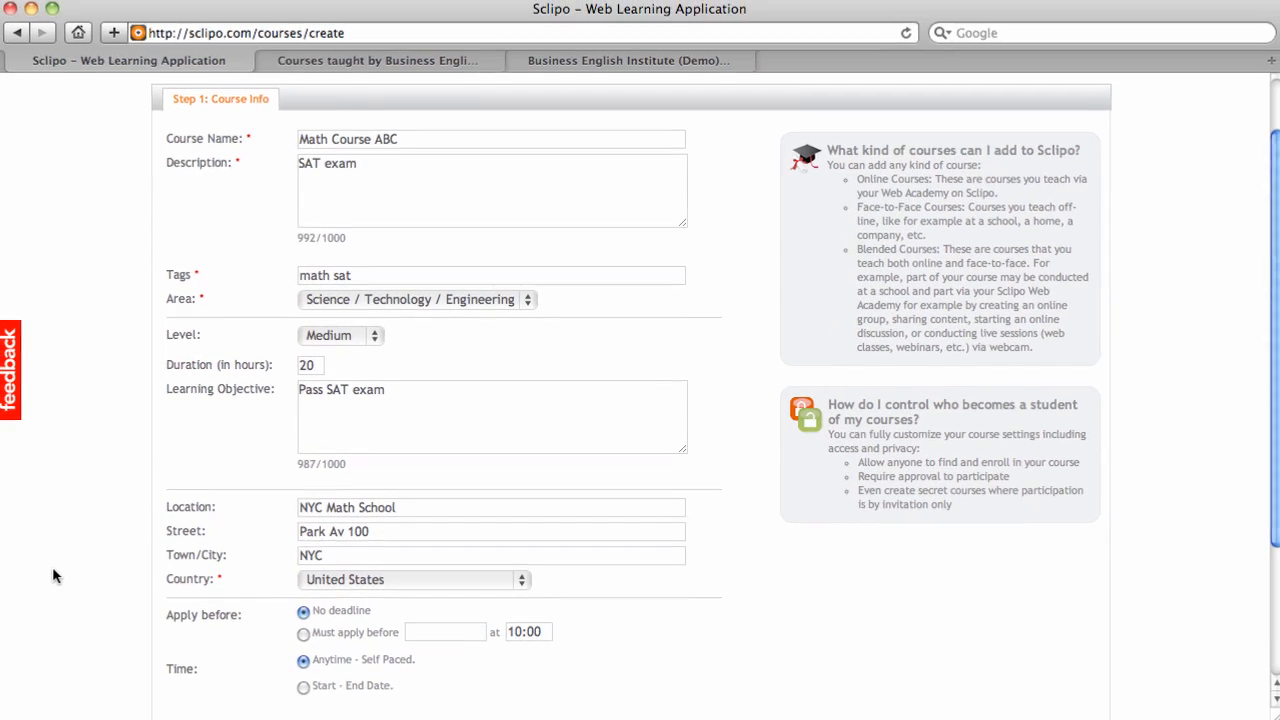
scroll(52, 580, "down", 1)
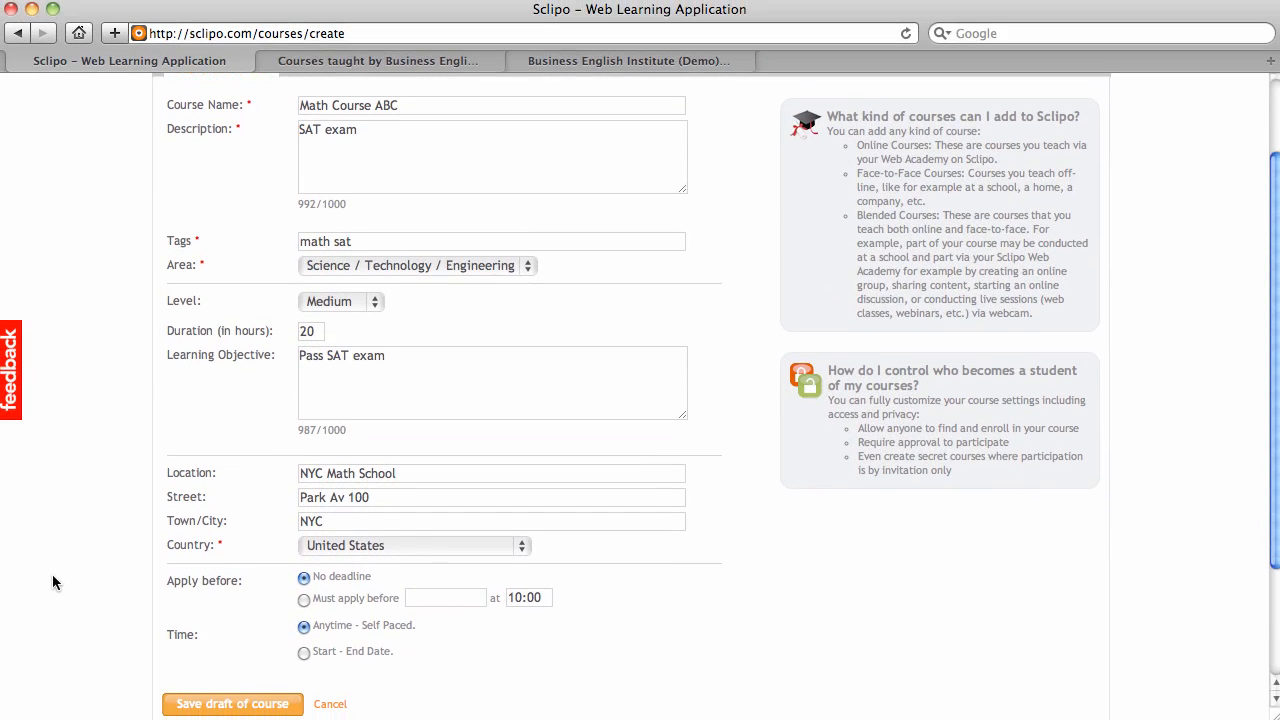
Step: Require applications before a deadline of 05/23/2011
scroll(224, 588, "down", 1)
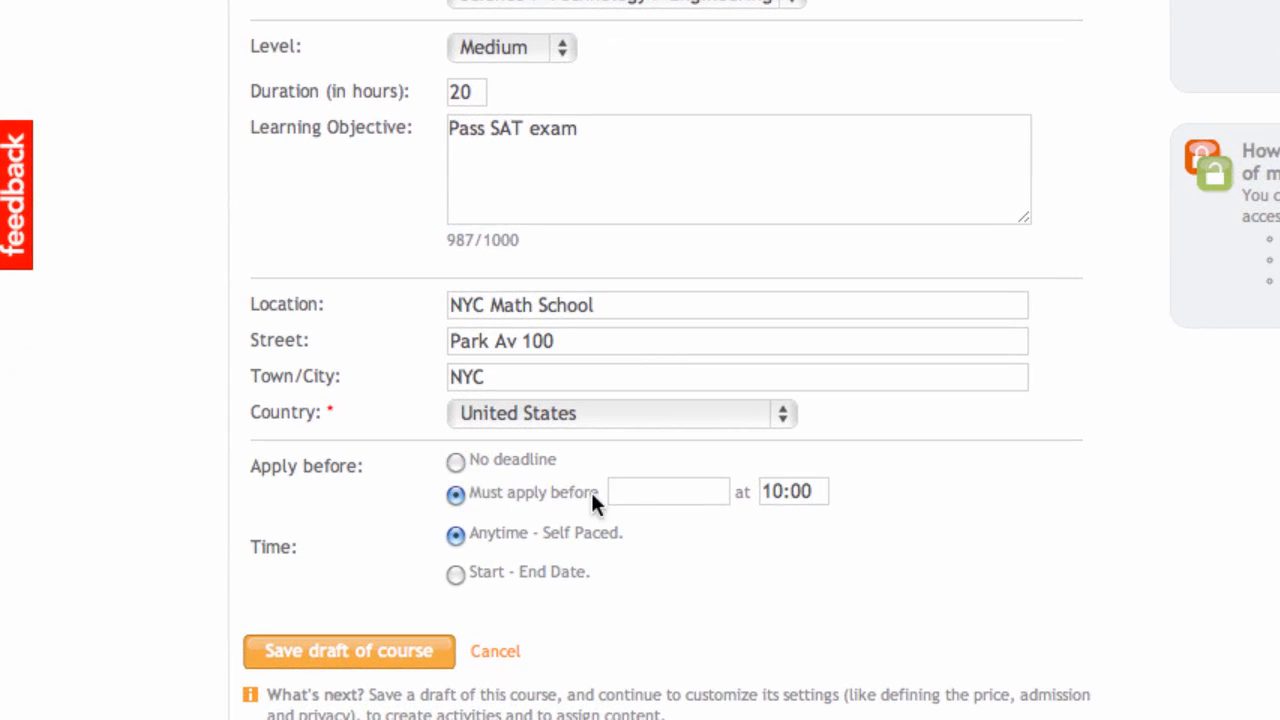
left_click(636, 492)
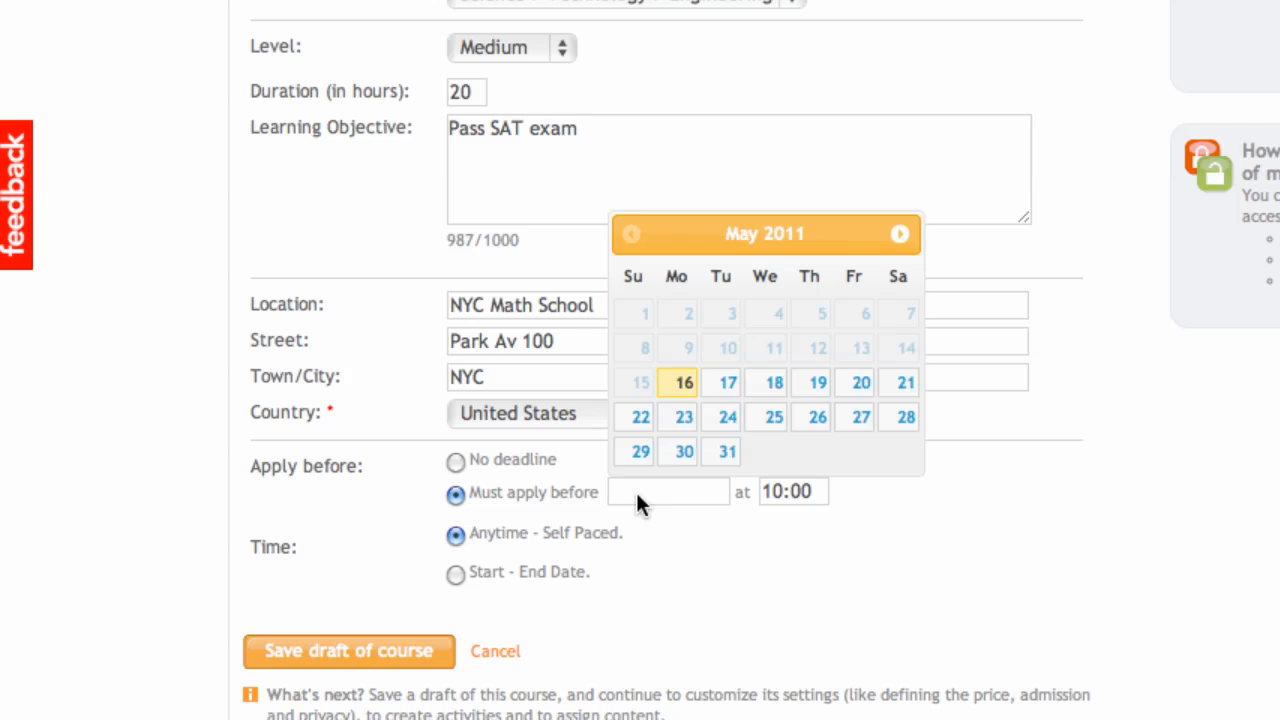
left_click(682, 424)
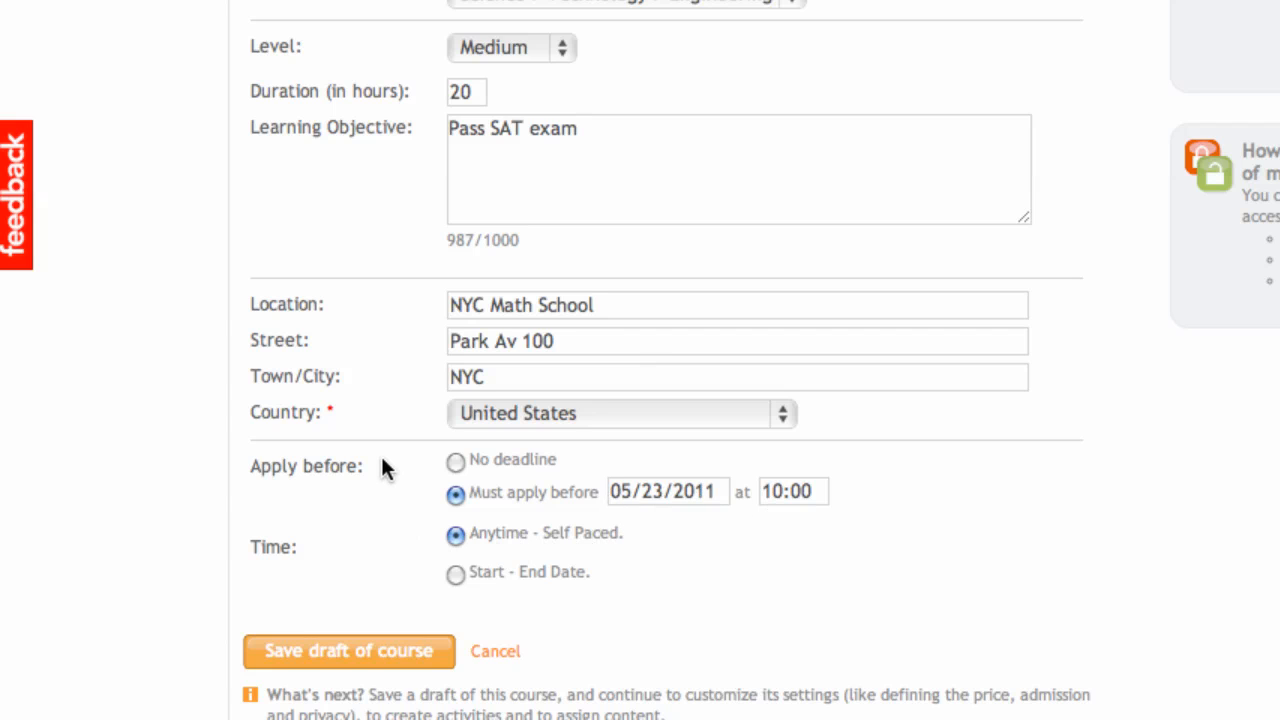
scroll(381, 456, "down", 2)
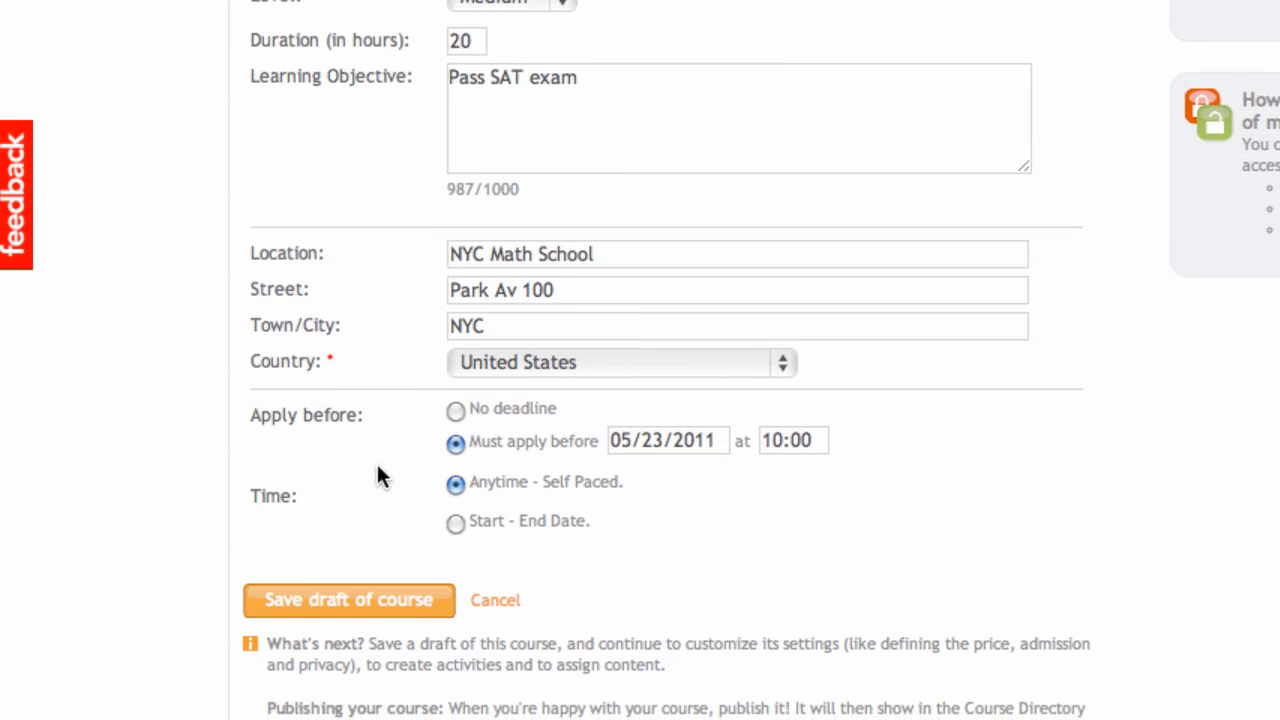
Step: Give the course fixed dates from May 30, 2011 to May 31, 2011
left_click(456, 522)
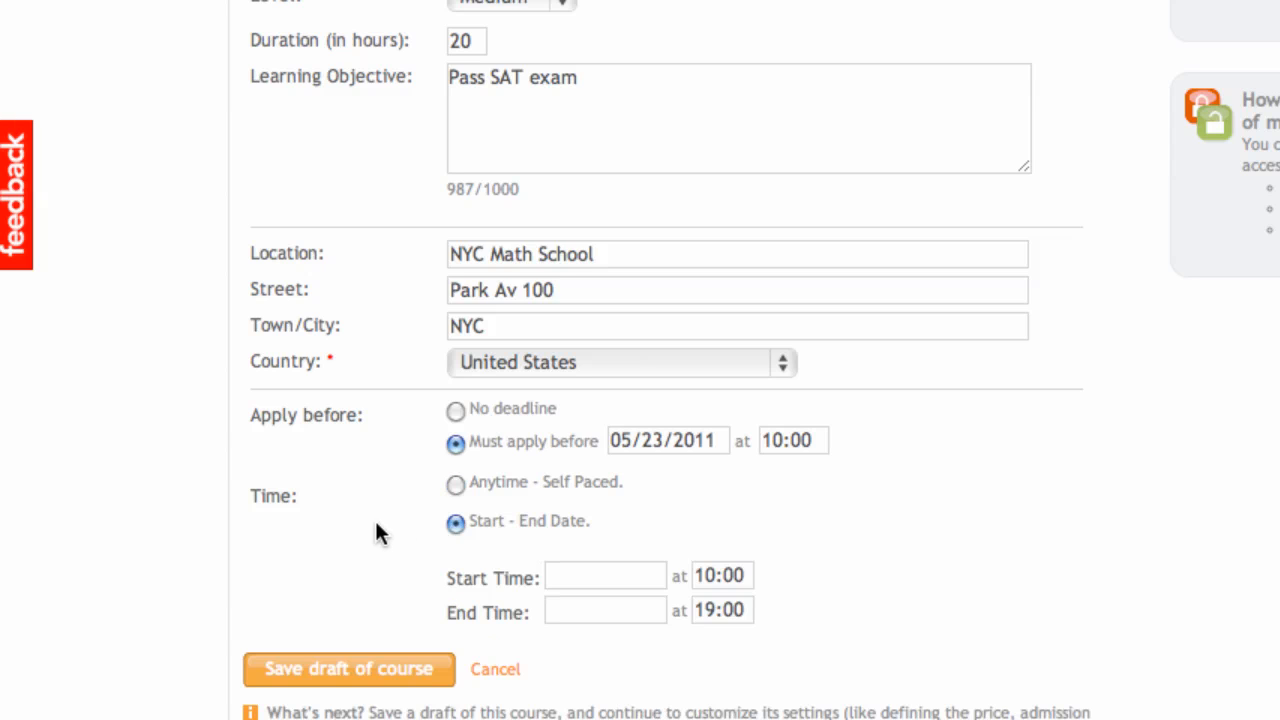
scroll(367, 524, "down", 2)
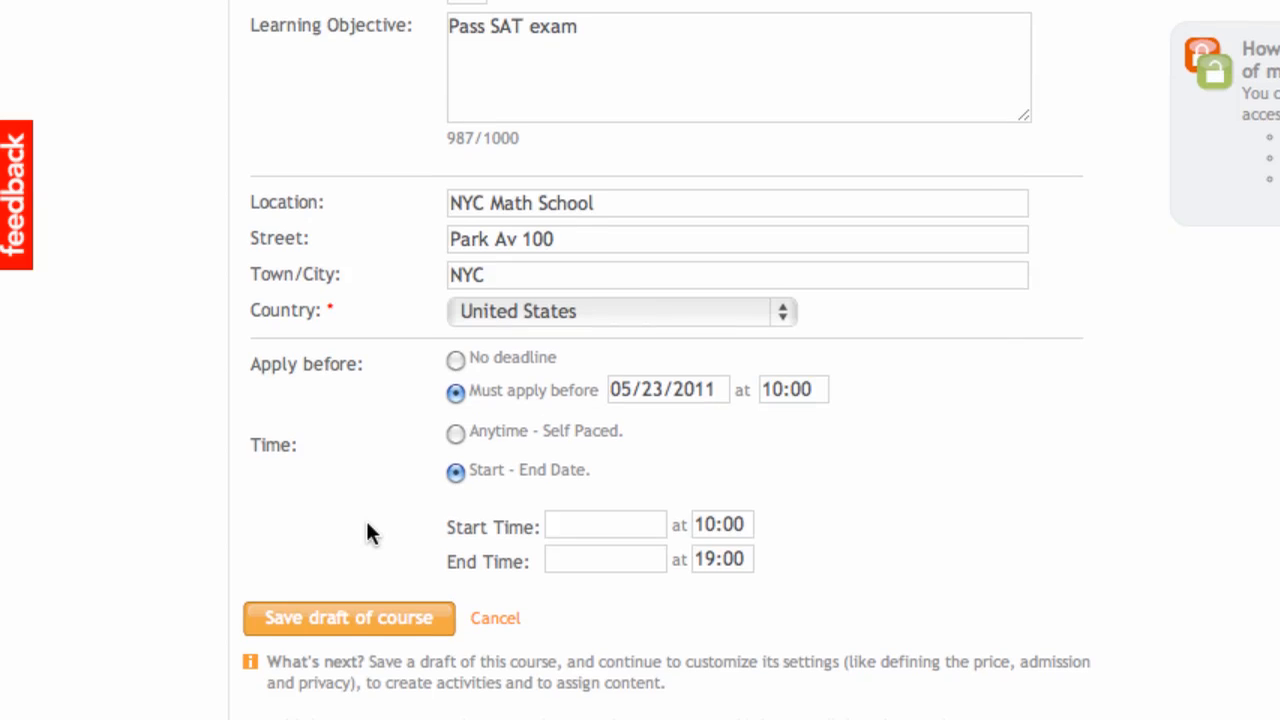
left_click(588, 535)
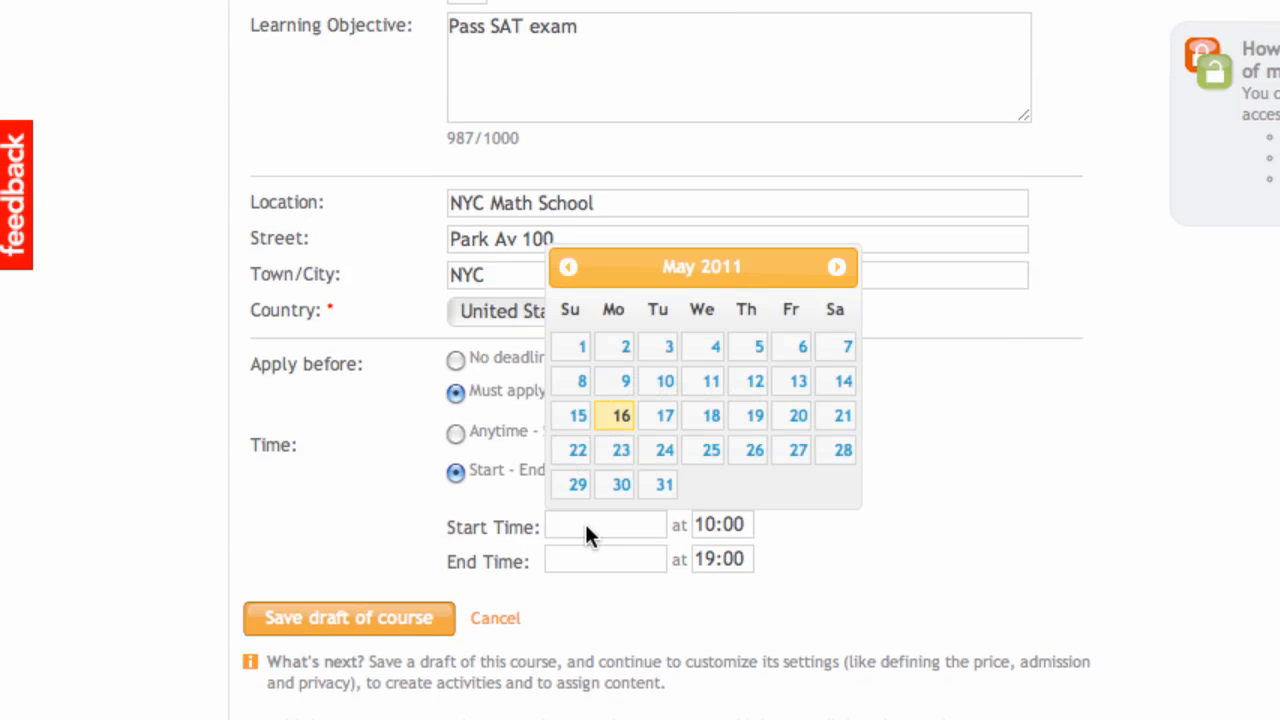
left_click(619, 490)
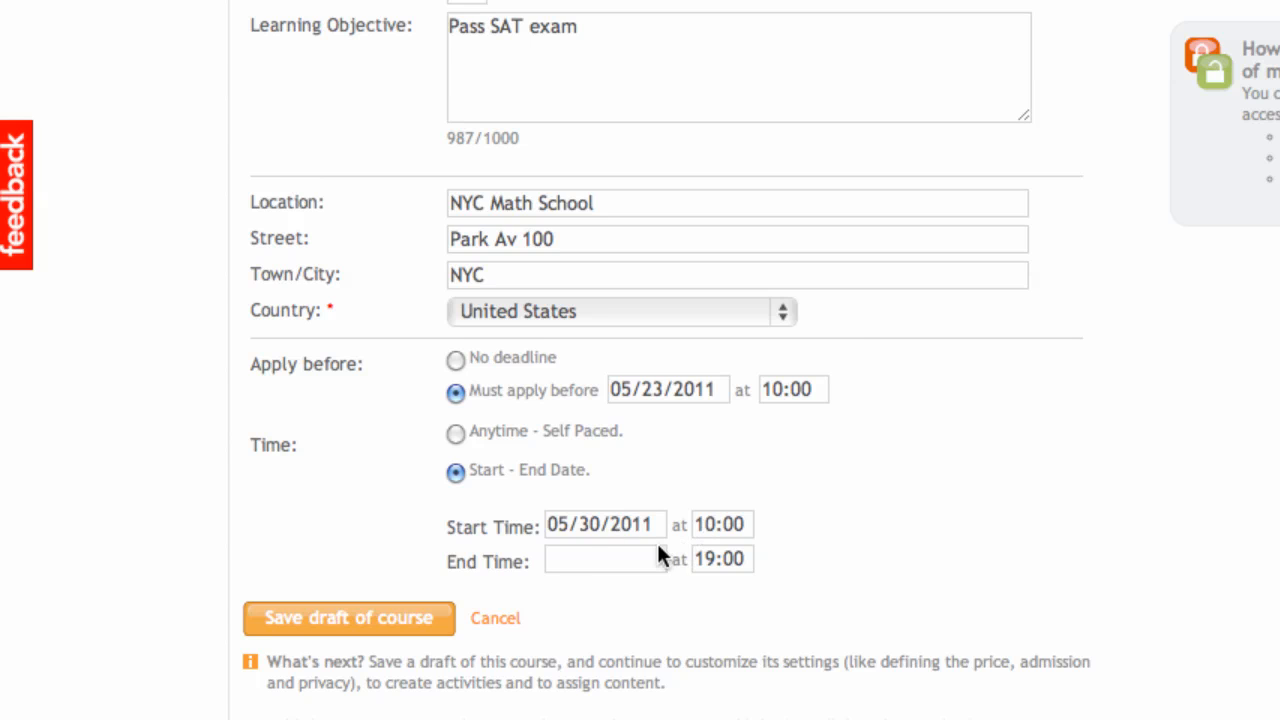
left_click(605, 558)
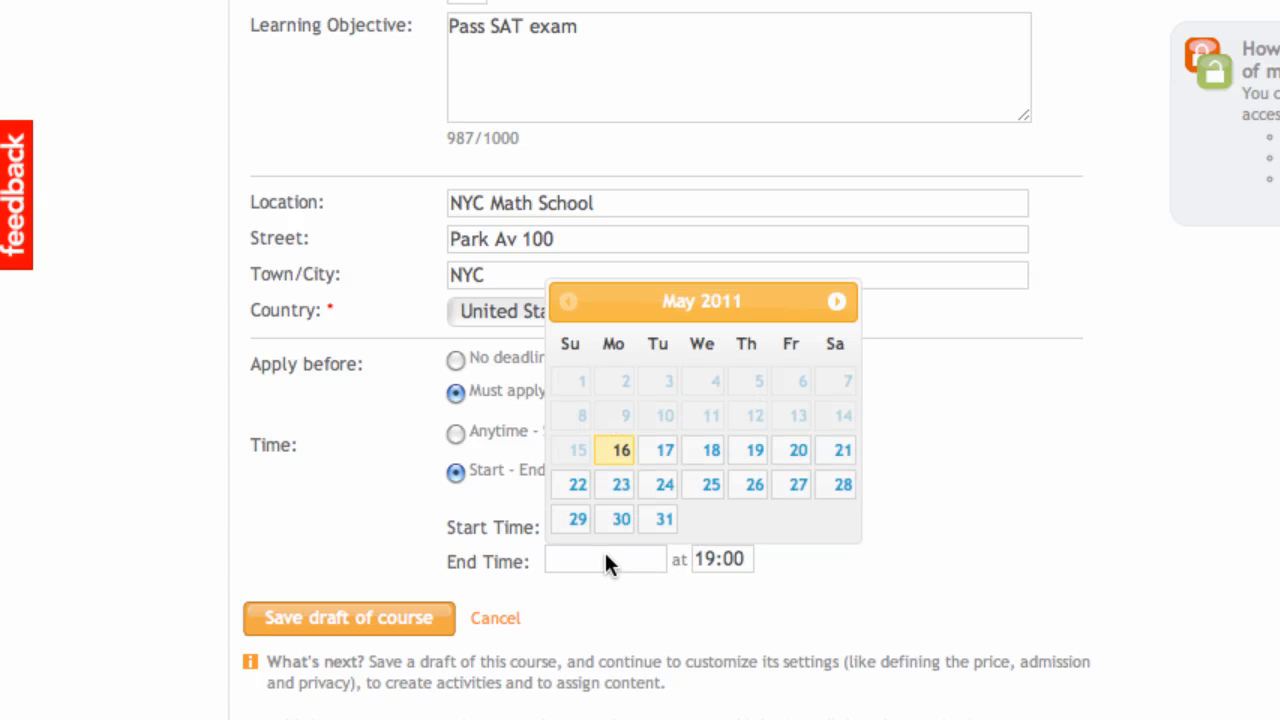
left_click(660, 522)
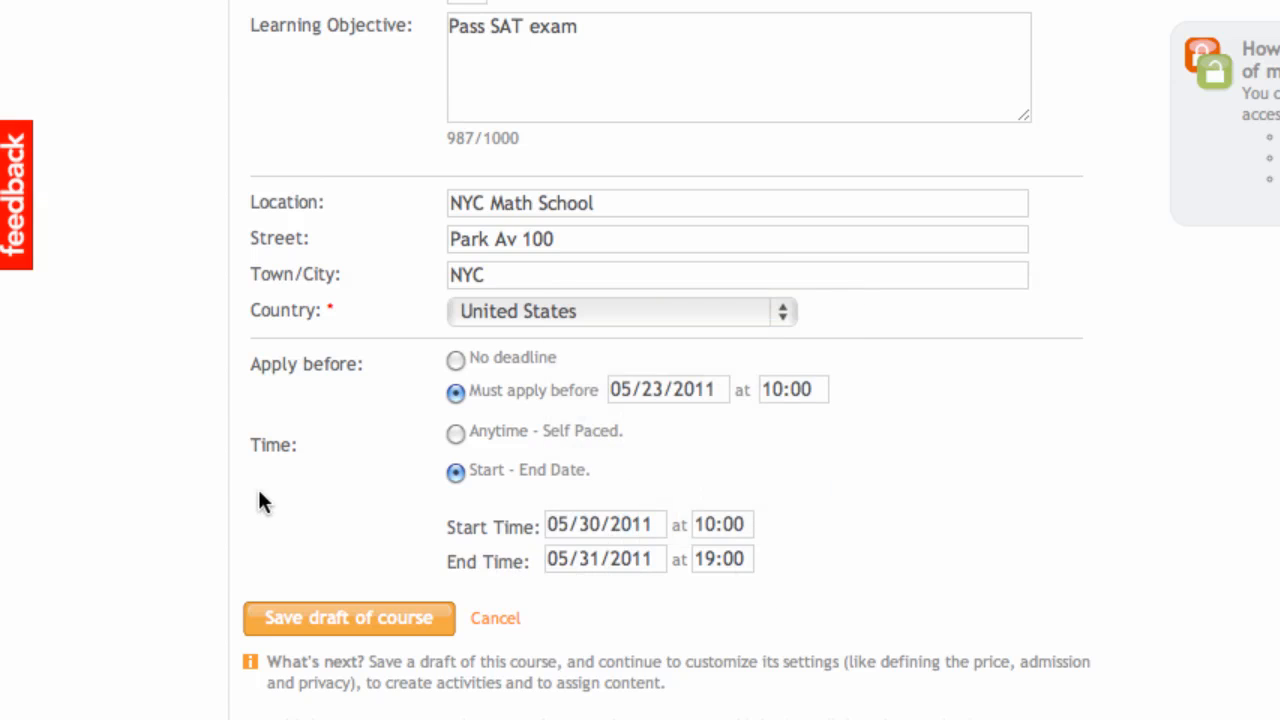
scroll(306, 510, "down", 2)
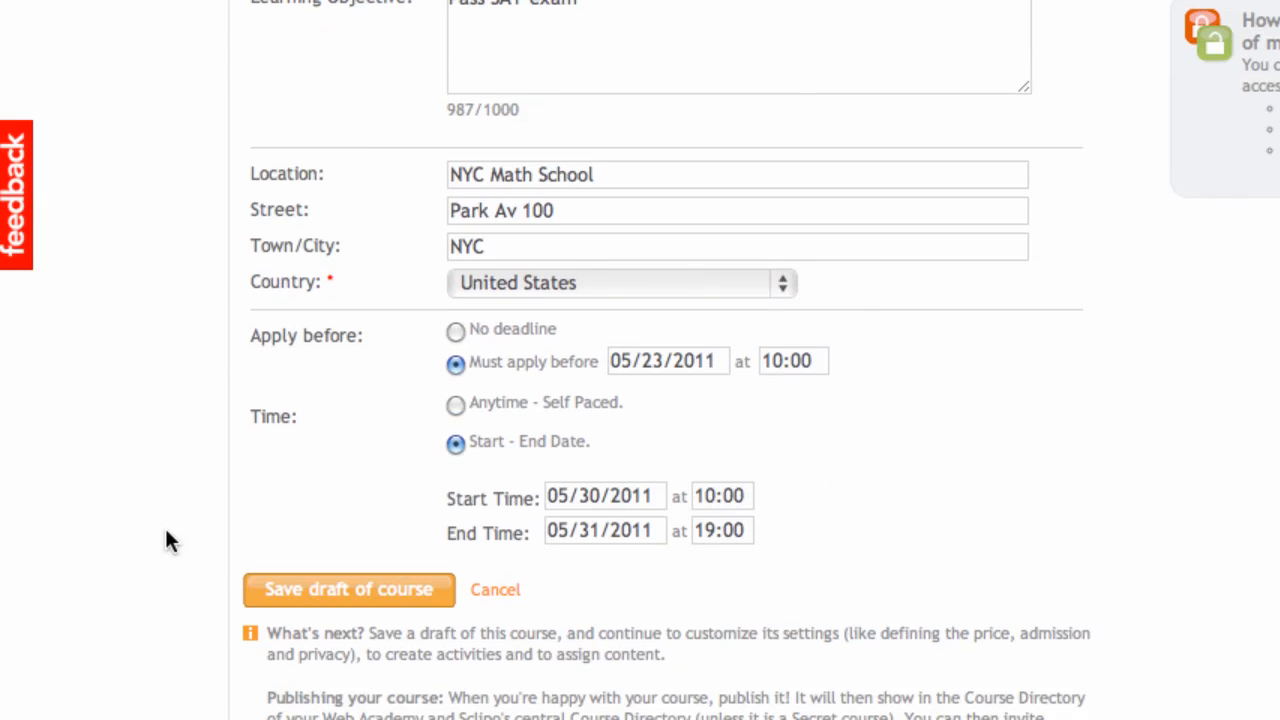
scroll(165, 540, "down", 2)
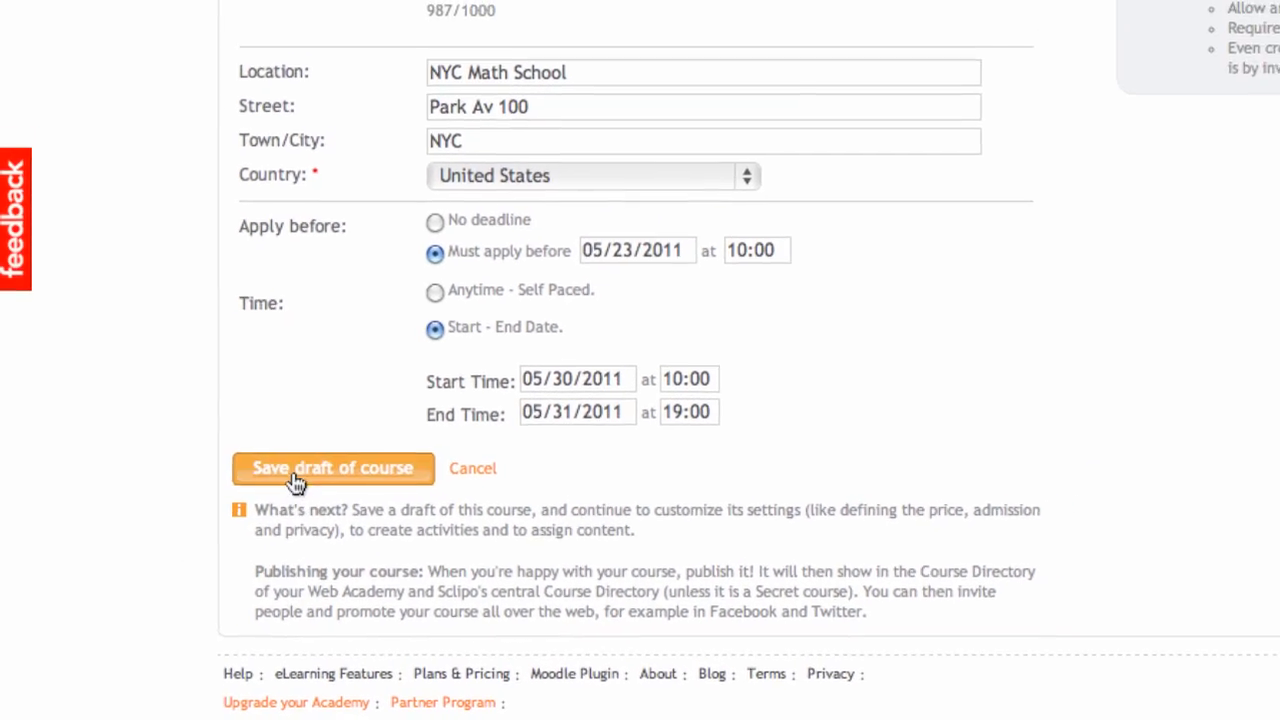
Step: Save Math Course ABC as a draft and review its Step 2 settings page
left_click(274, 484)
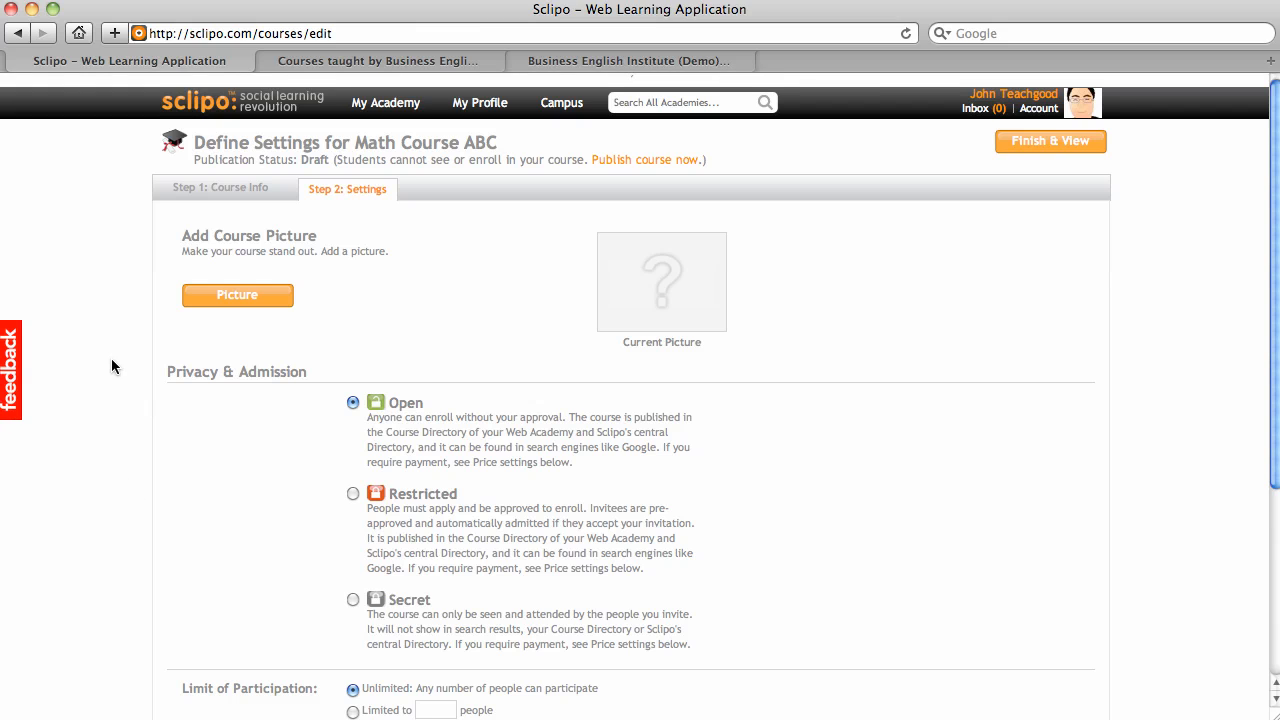
scroll(112, 366, "down", 2)
scroll(112, 366, "up", 2)
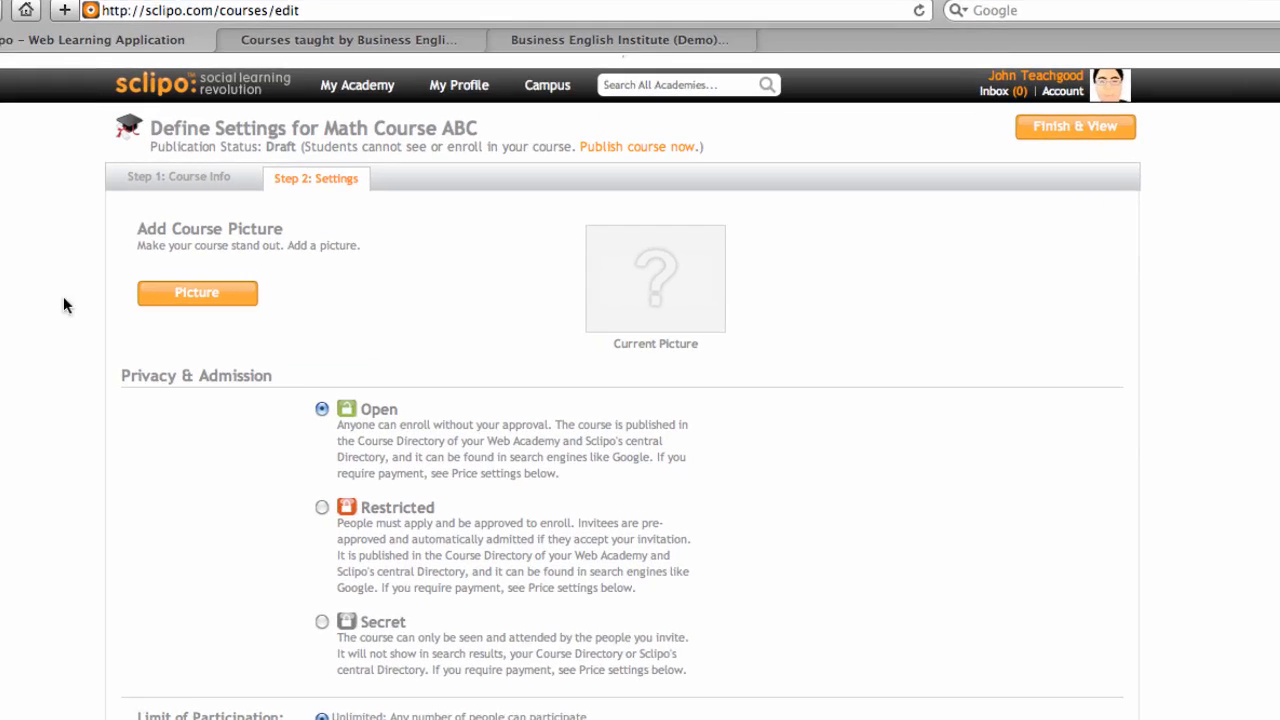
Step: Upload the sea_turtles image, crop it around the turtle, and save it as the course picture
left_click(221, 295)
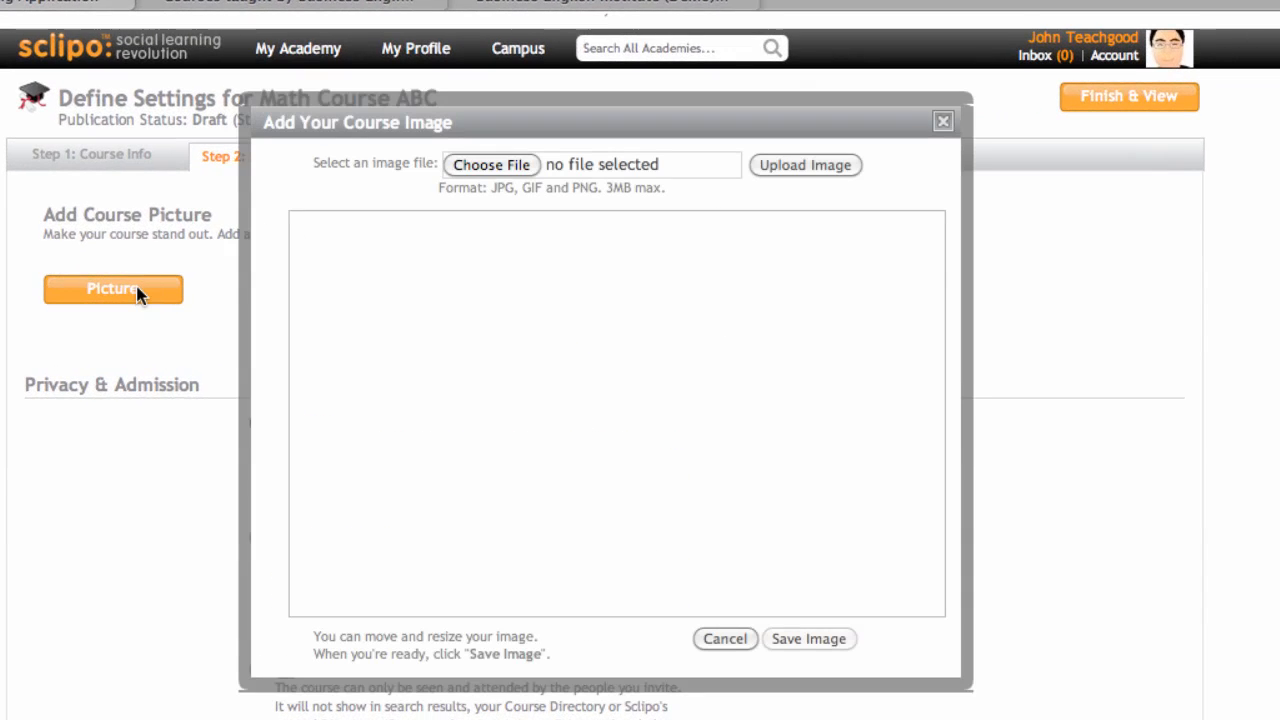
left_click(476, 168)
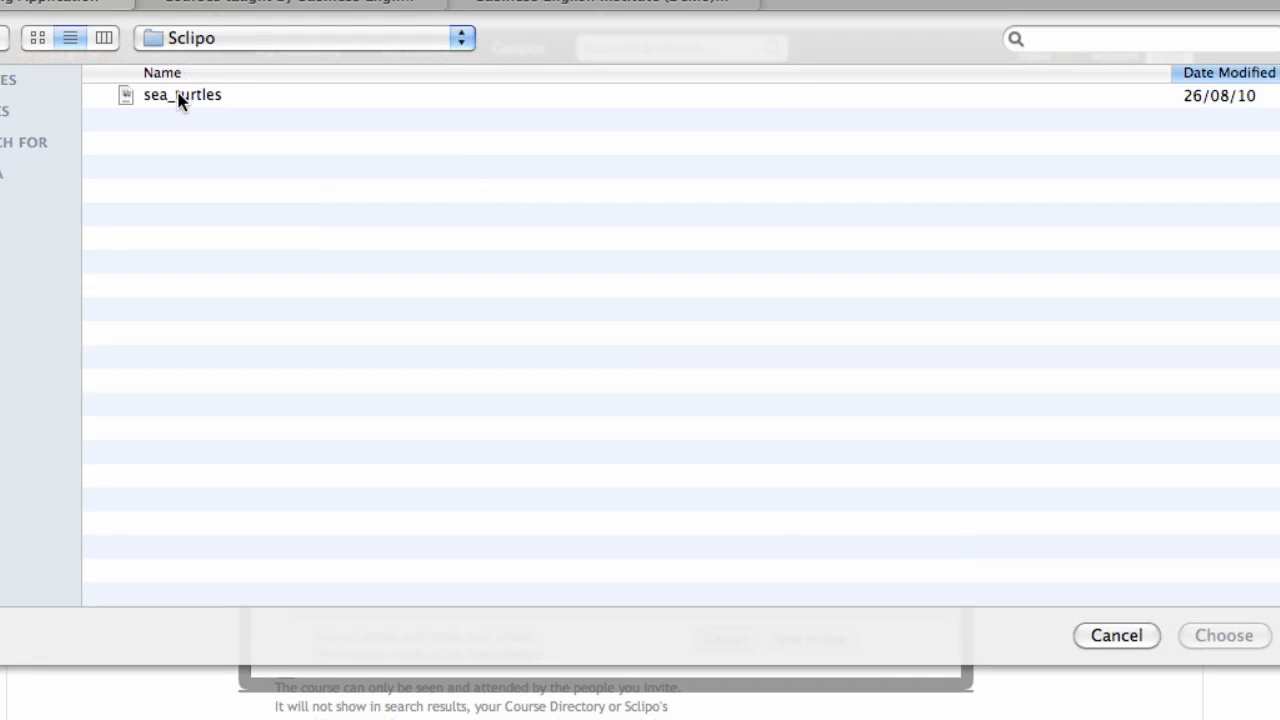
left_click(180, 97)
left_click(1240, 637)
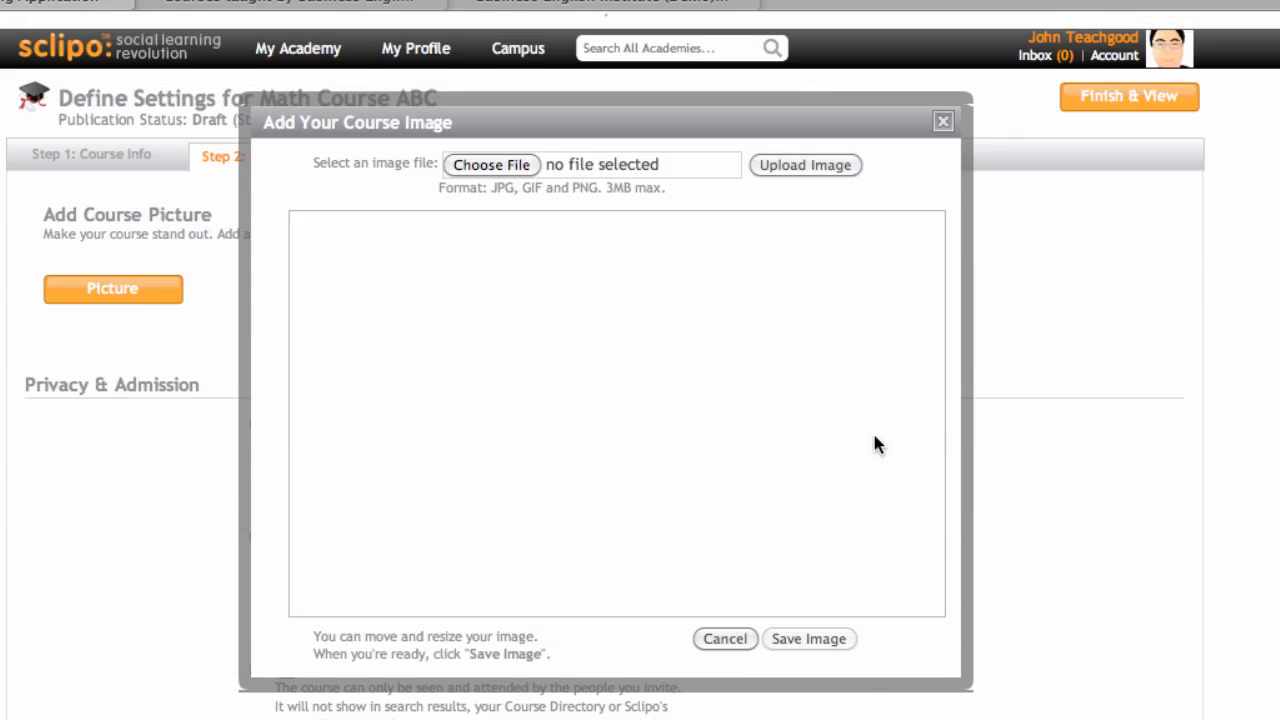
left_click(800, 167)
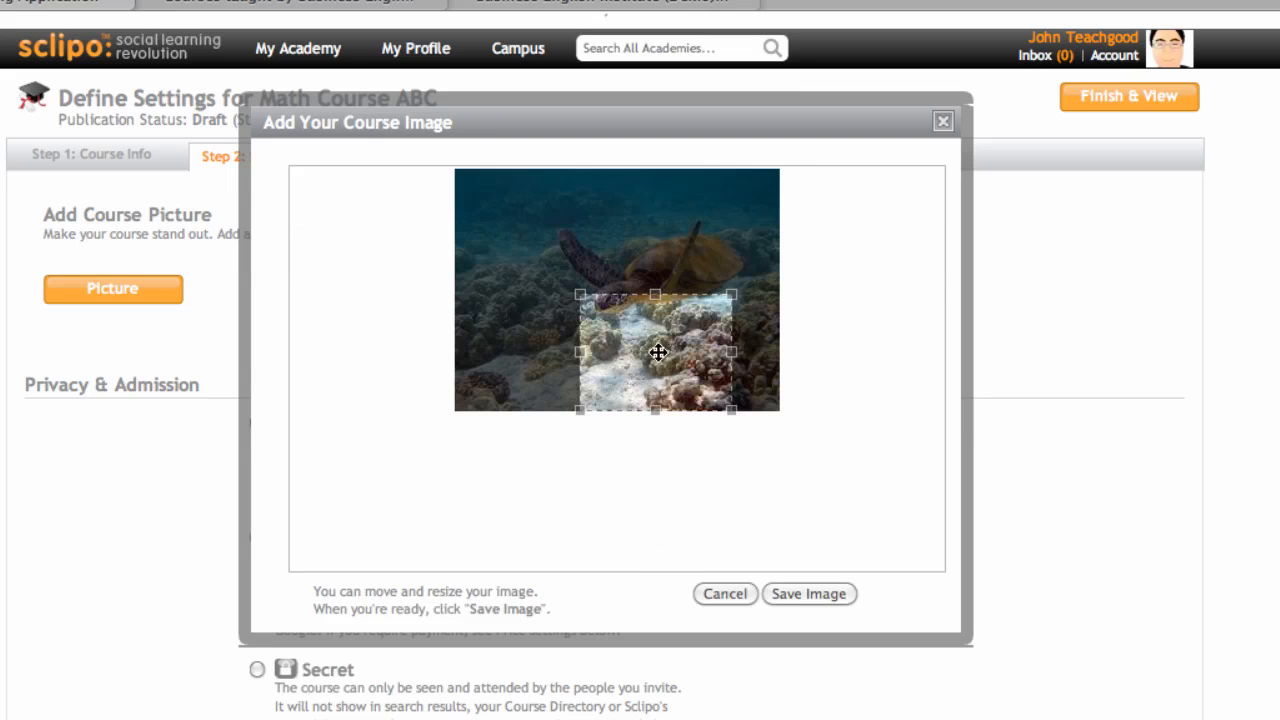
left_click_drag(657, 352, 589, 253)
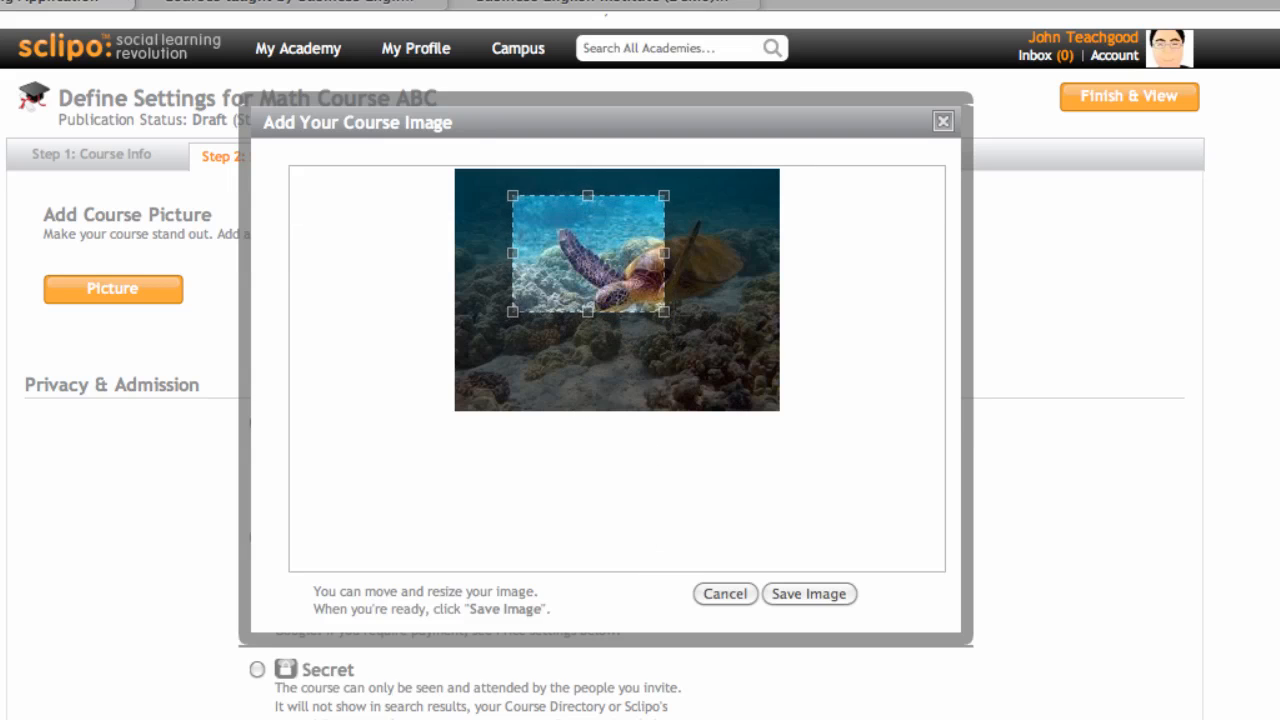
left_click_drag(664, 311, 760, 377)
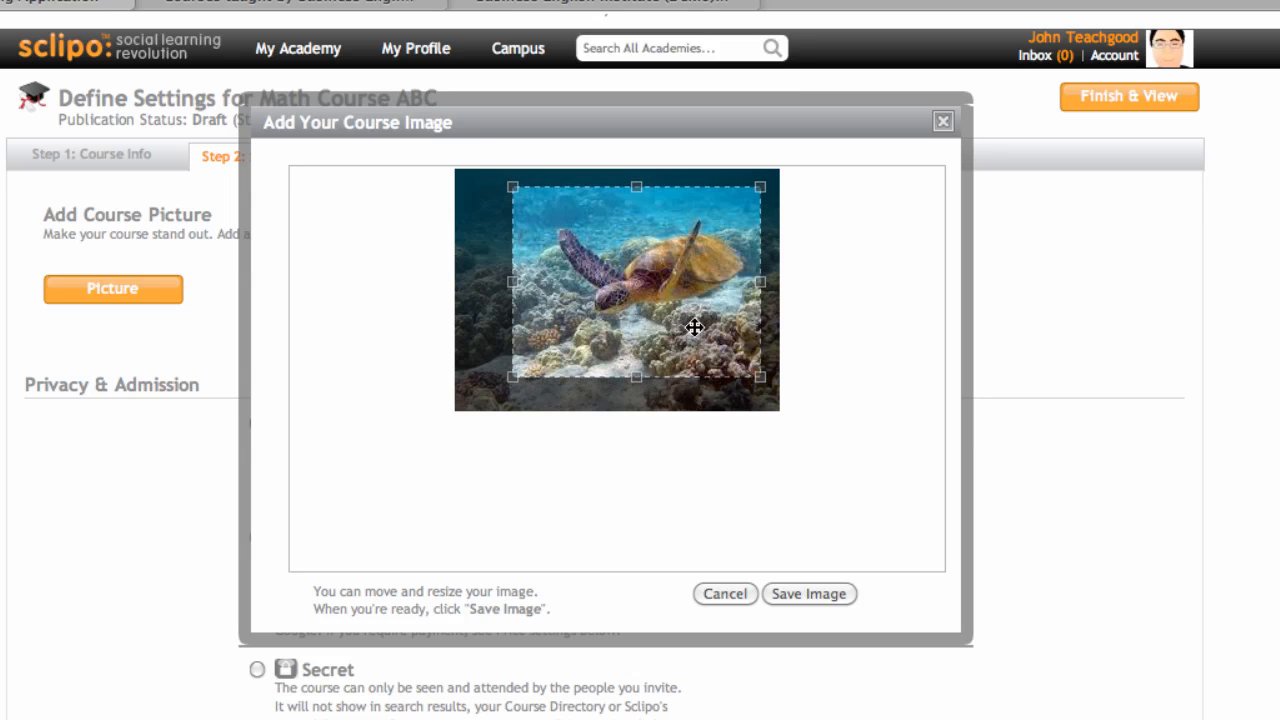
left_click_drag(694, 327, 694, 325)
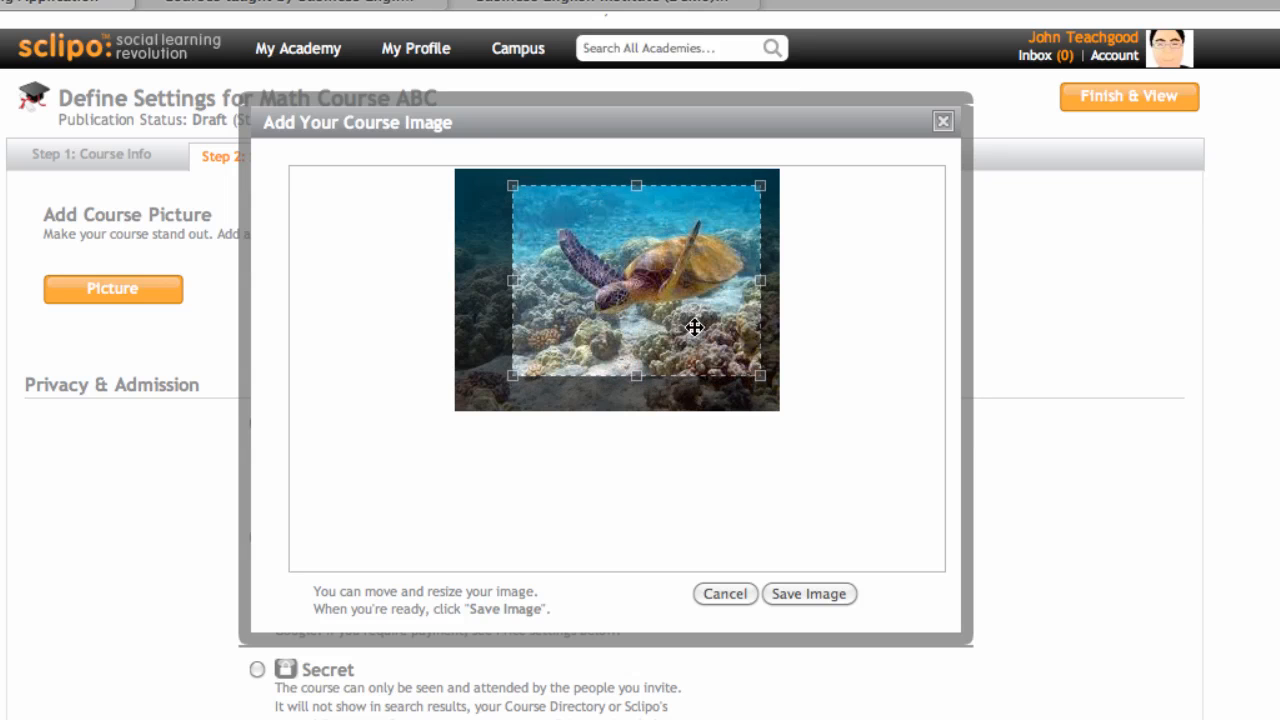
left_click(819, 597)
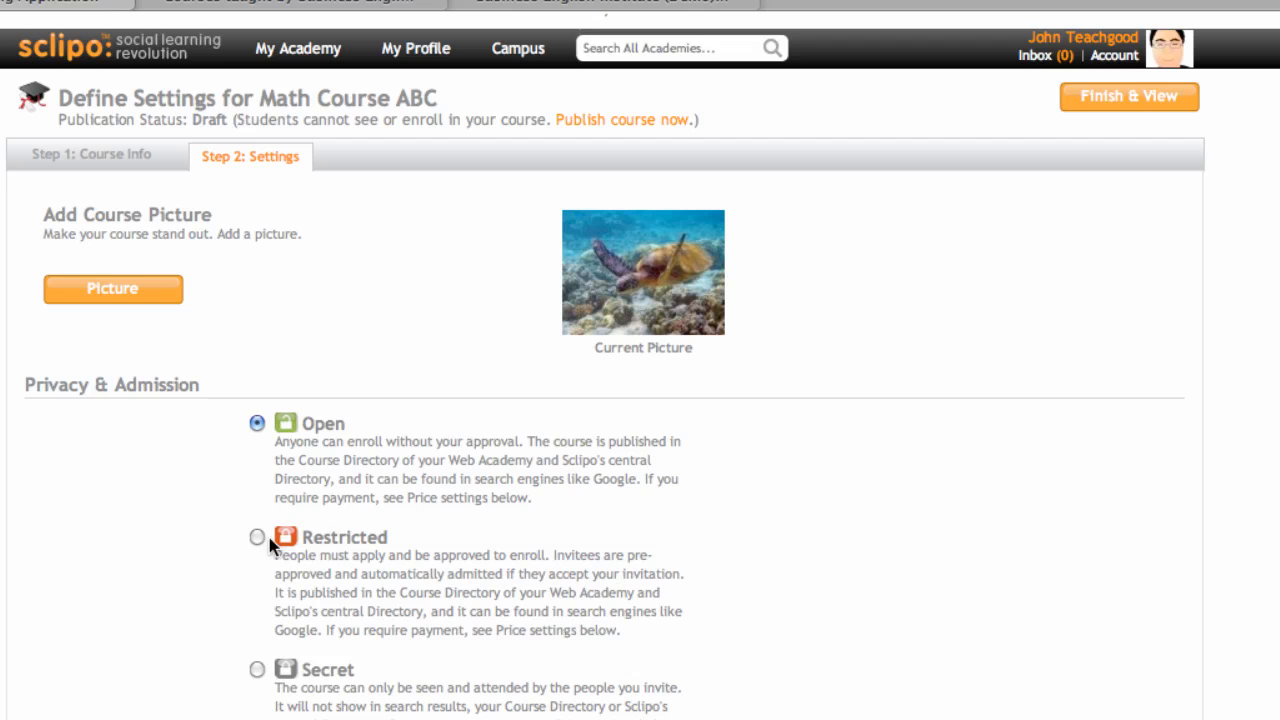
scroll(34, 432, "down", 2)
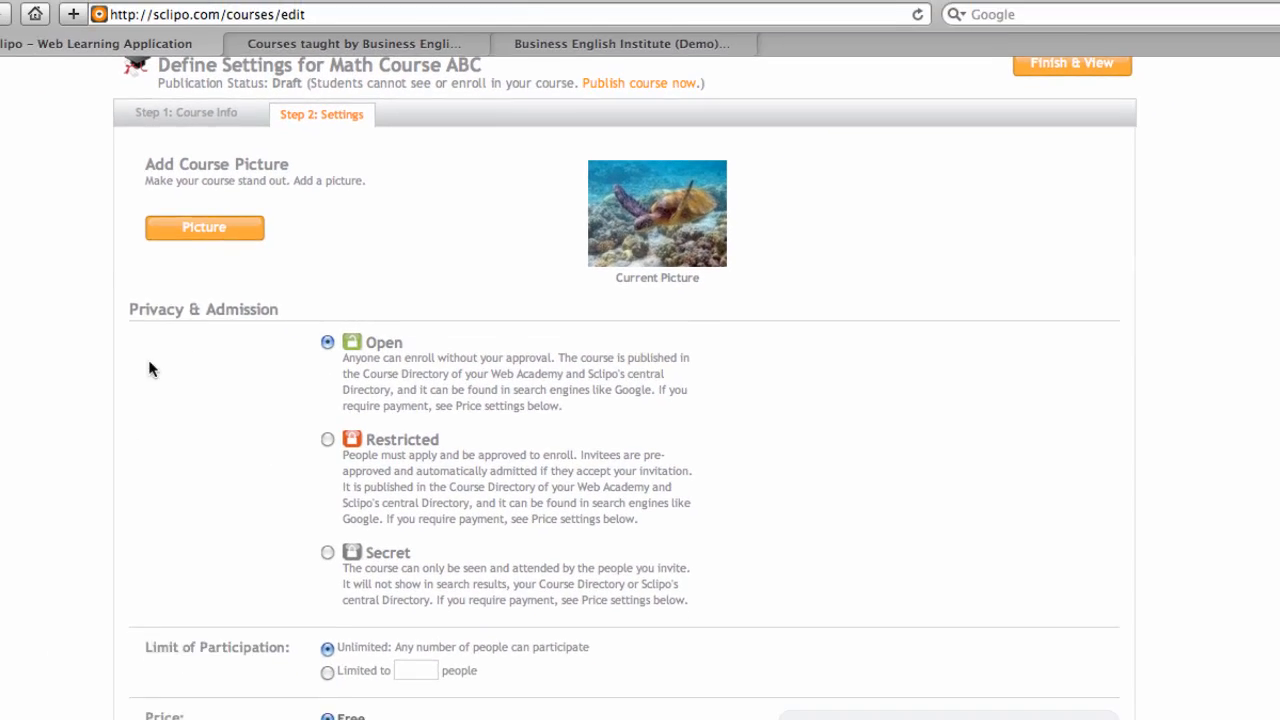
scroll(215, 345, "down", 1)
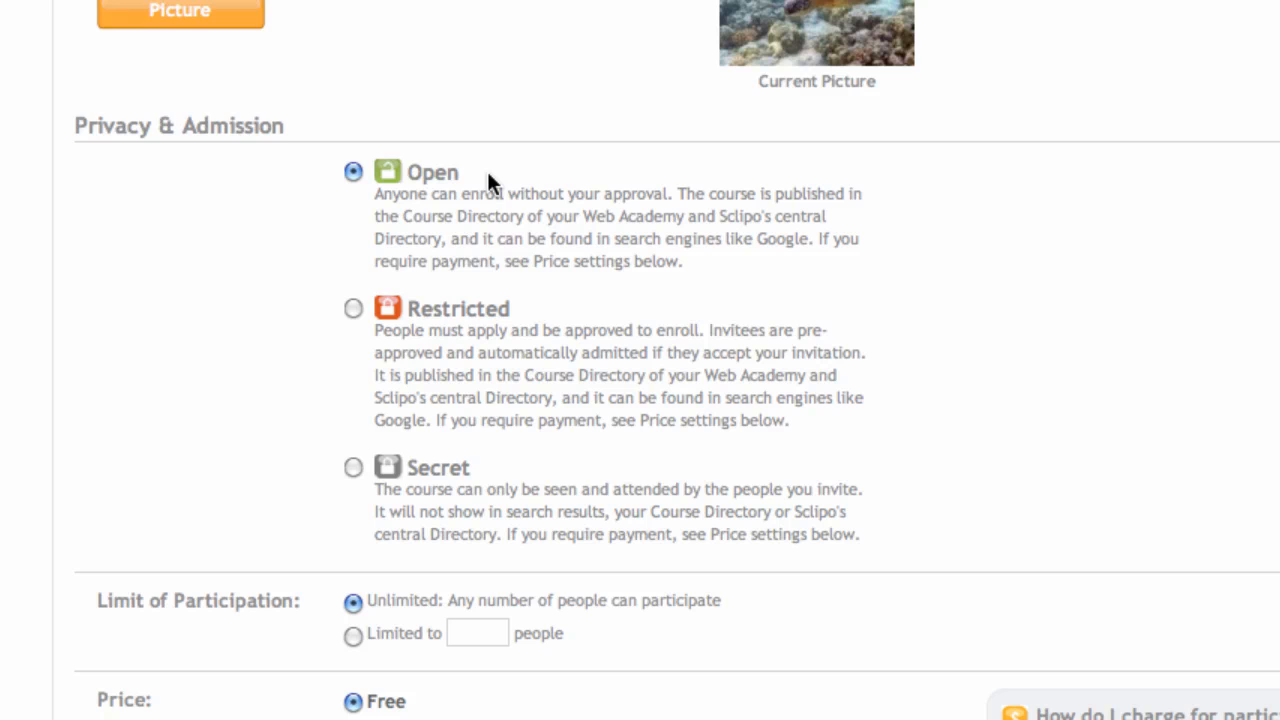
scroll(177, 381, "down", 1)
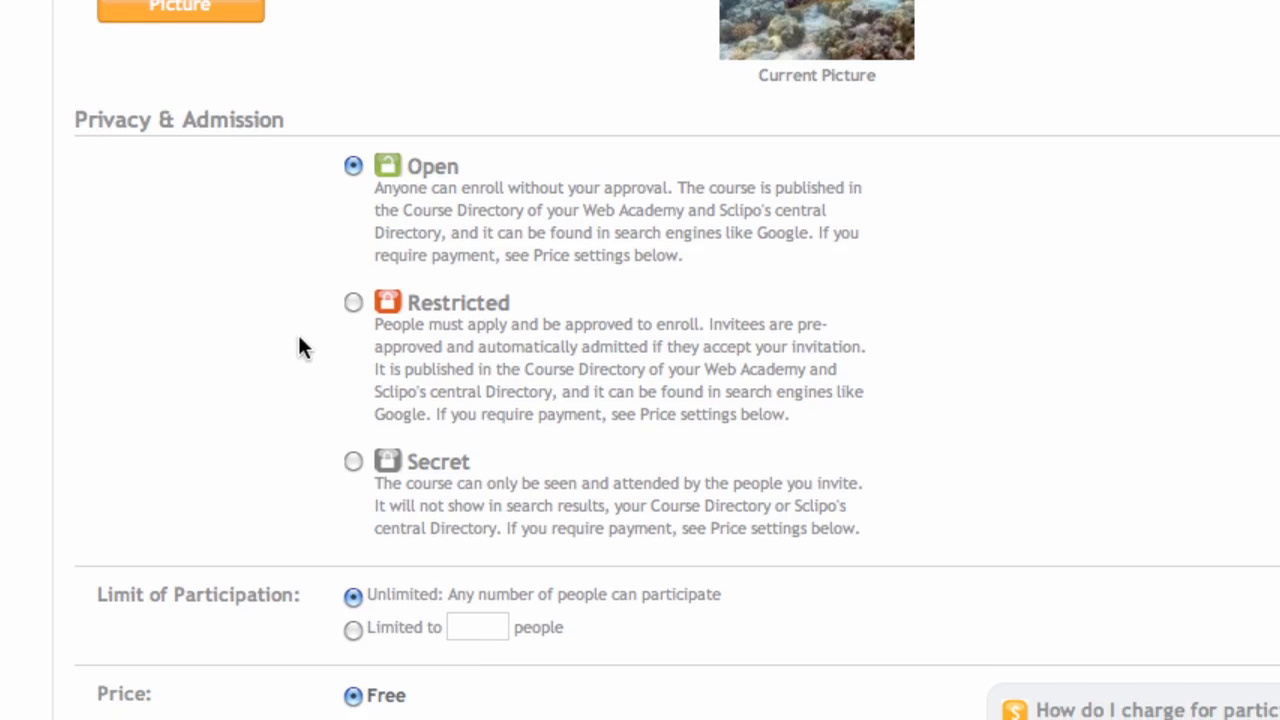
left_click(354, 303)
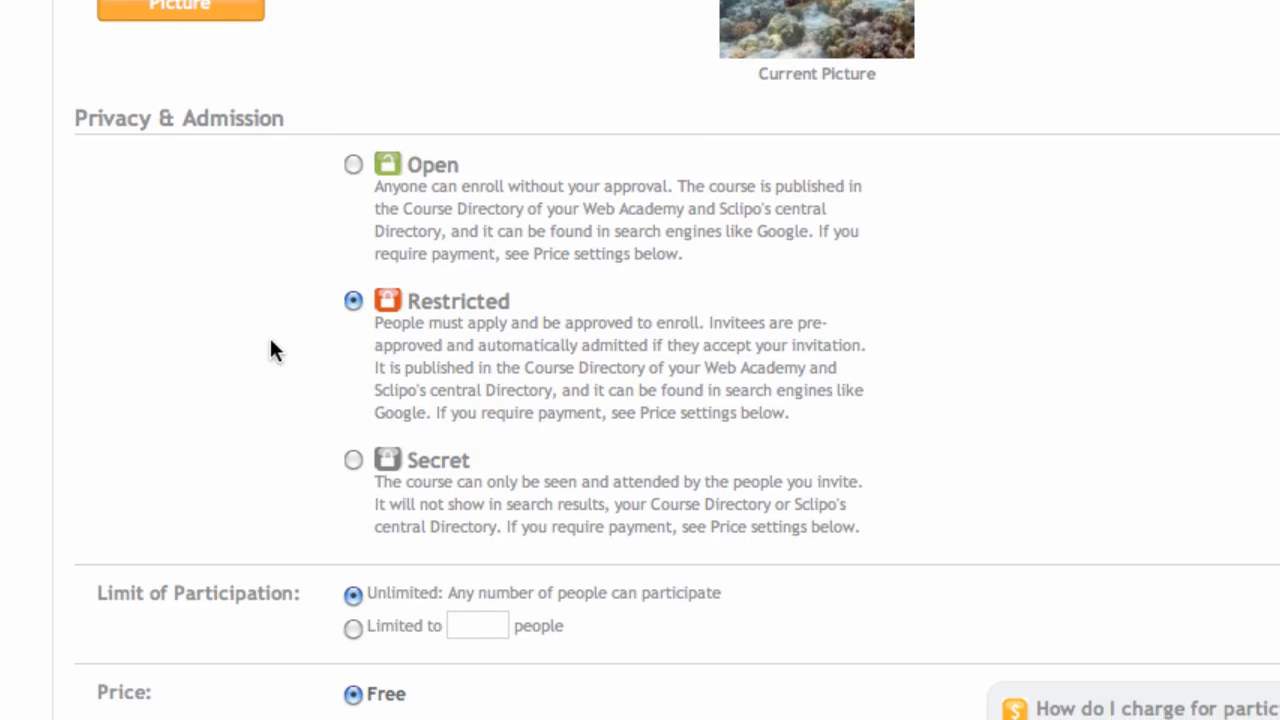
scroll(347, 443, "down", 1)
left_click(354, 444)
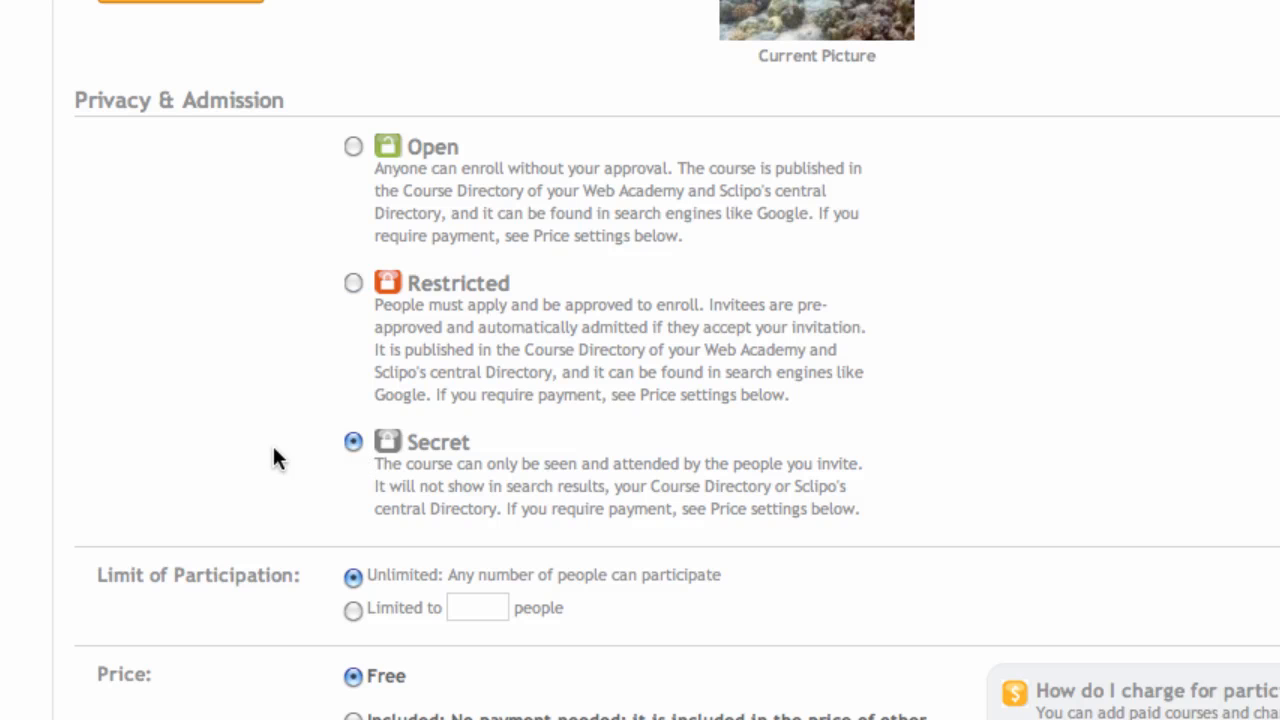
scroll(274, 450, "down", 1)
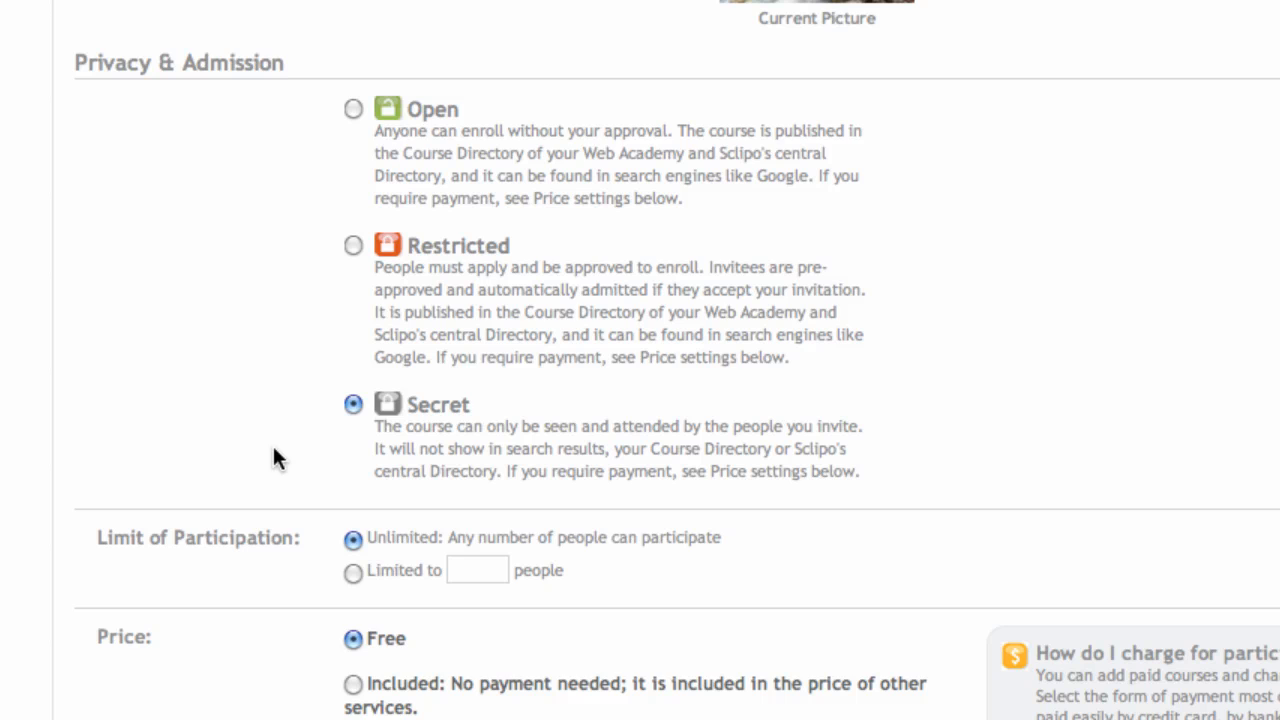
scroll(274, 450, "down", 1)
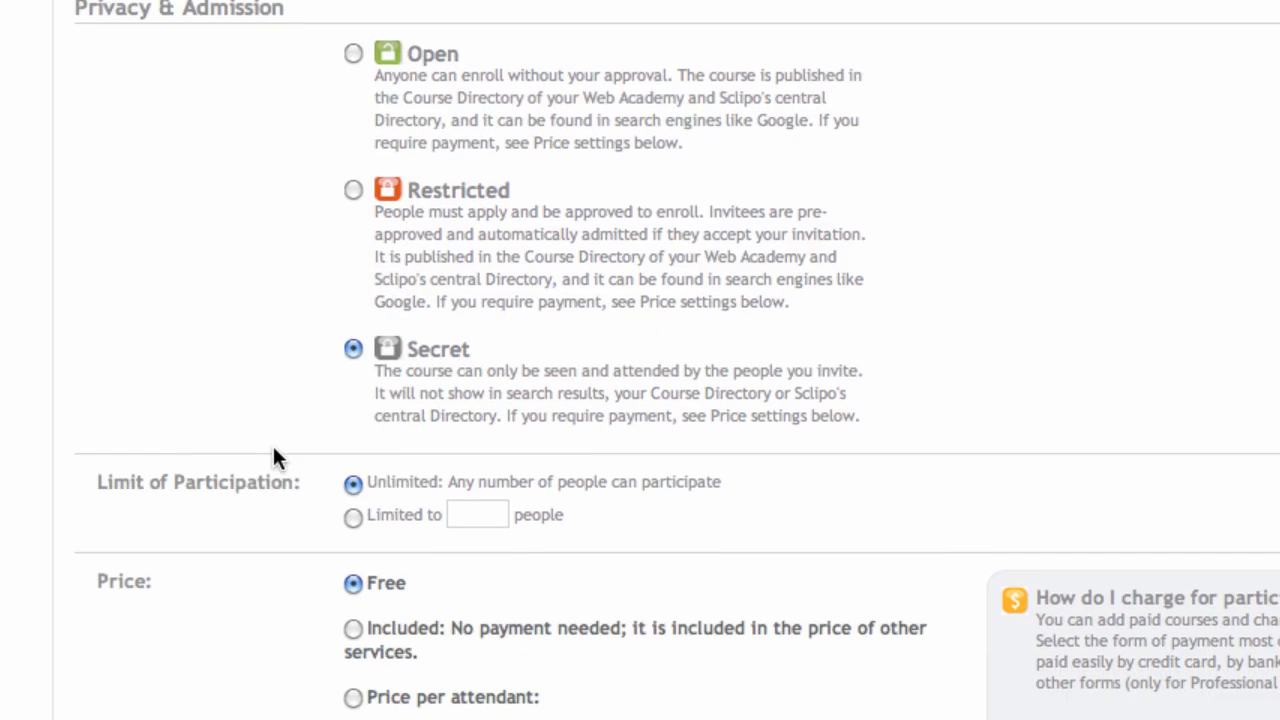
left_click(353, 54)
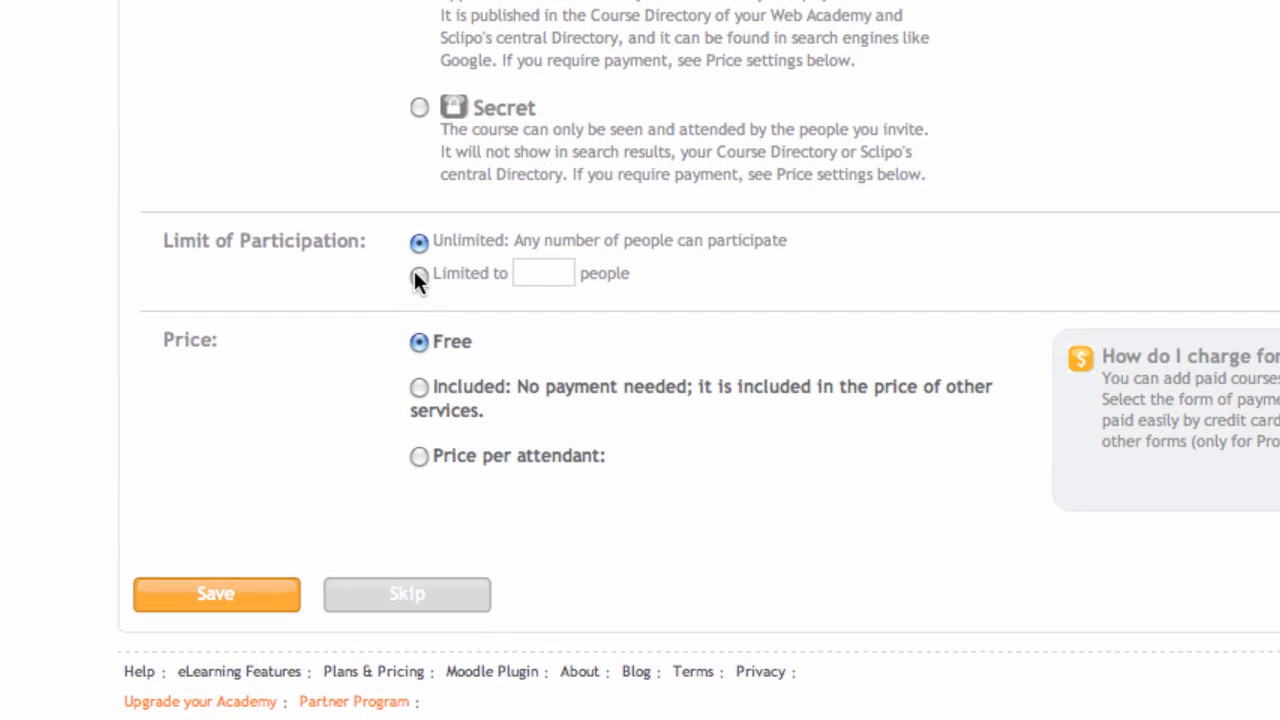
Step: Limit participation to 100 people and select the included, no-payment option
left_click(414, 274)
type("100")
left_click(418, 390)
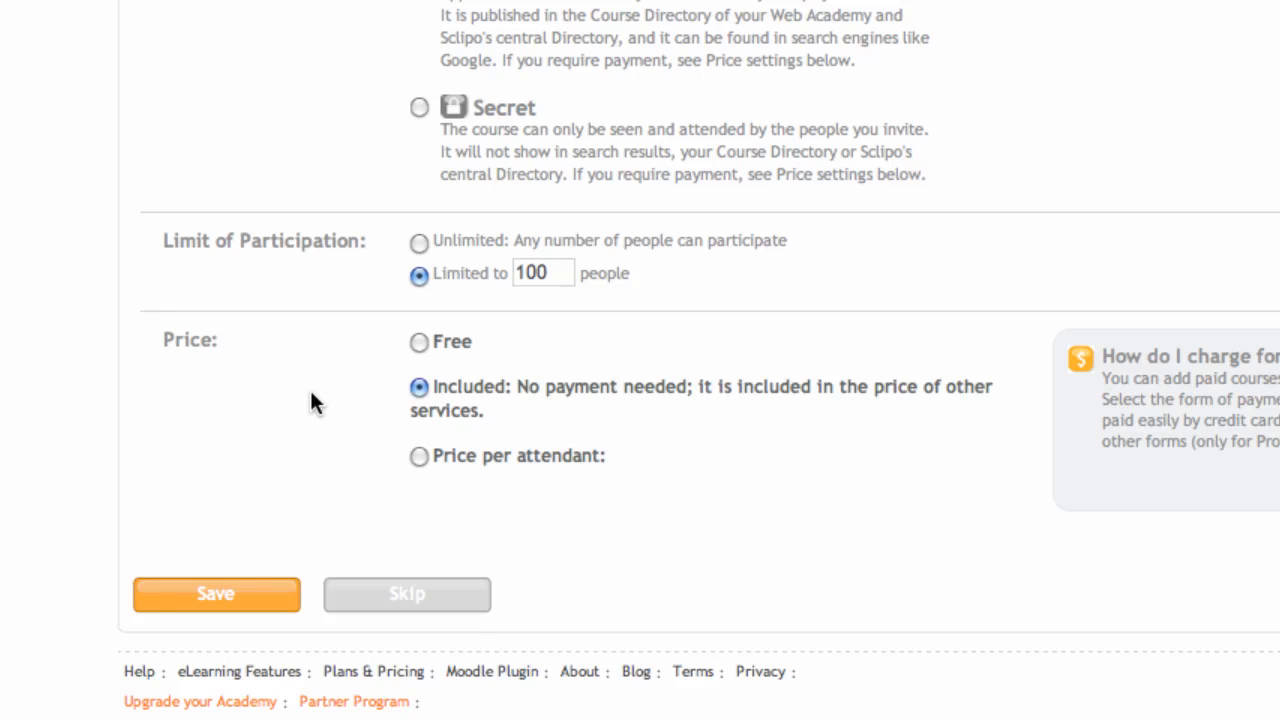
Step: Switch to a price per attendant of 200 USD
left_click(418, 456)
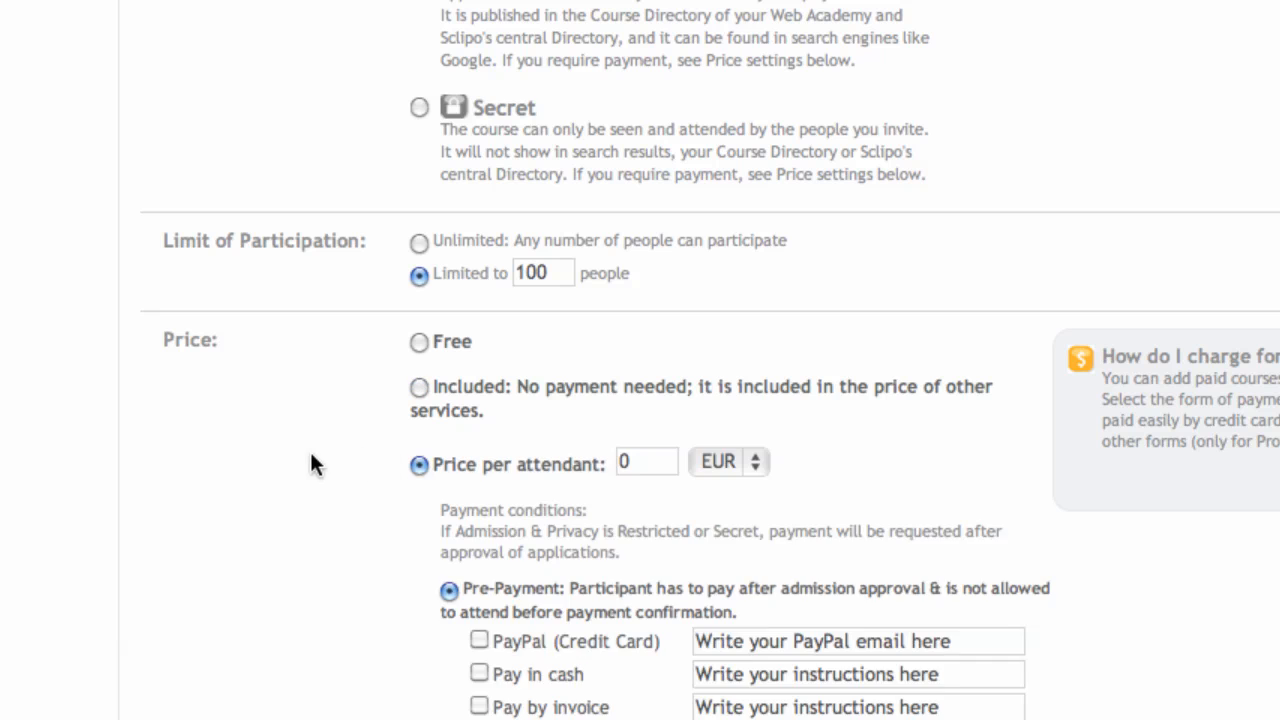
scroll(312, 463, "down", 3)
scroll(311, 458, "down", 1)
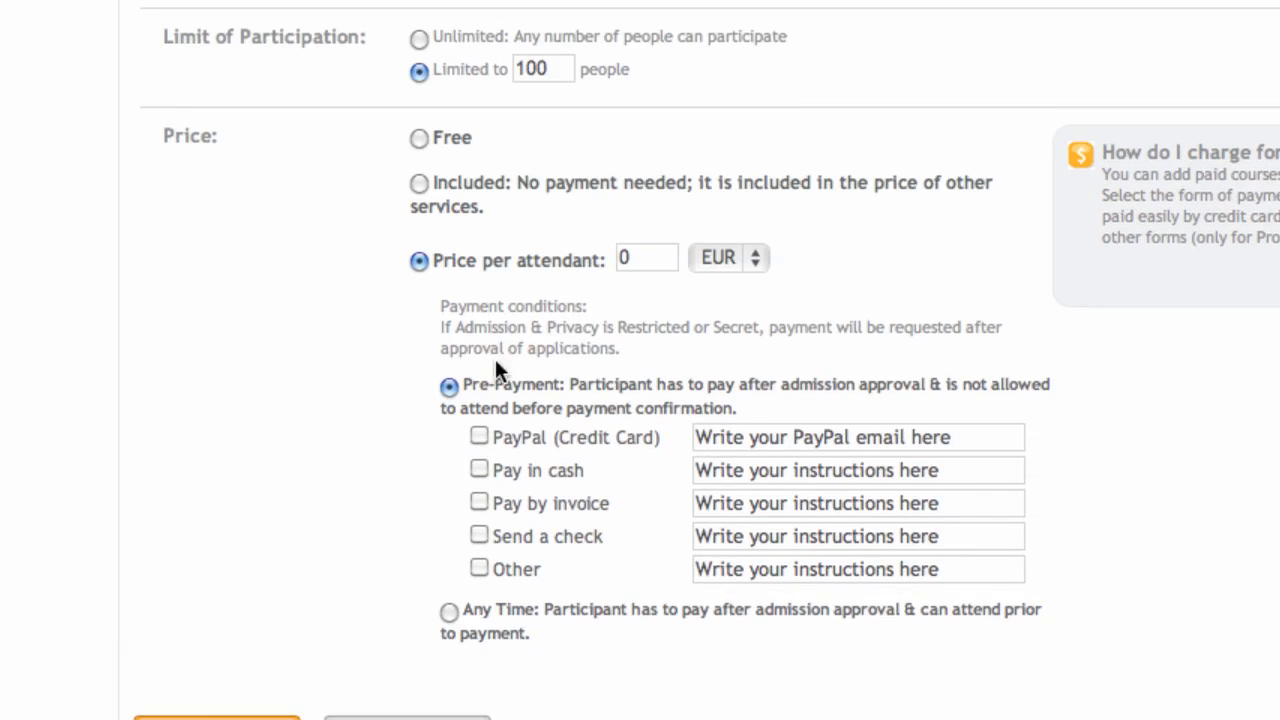
left_click(648, 258)
type("200")
left_click(734, 255)
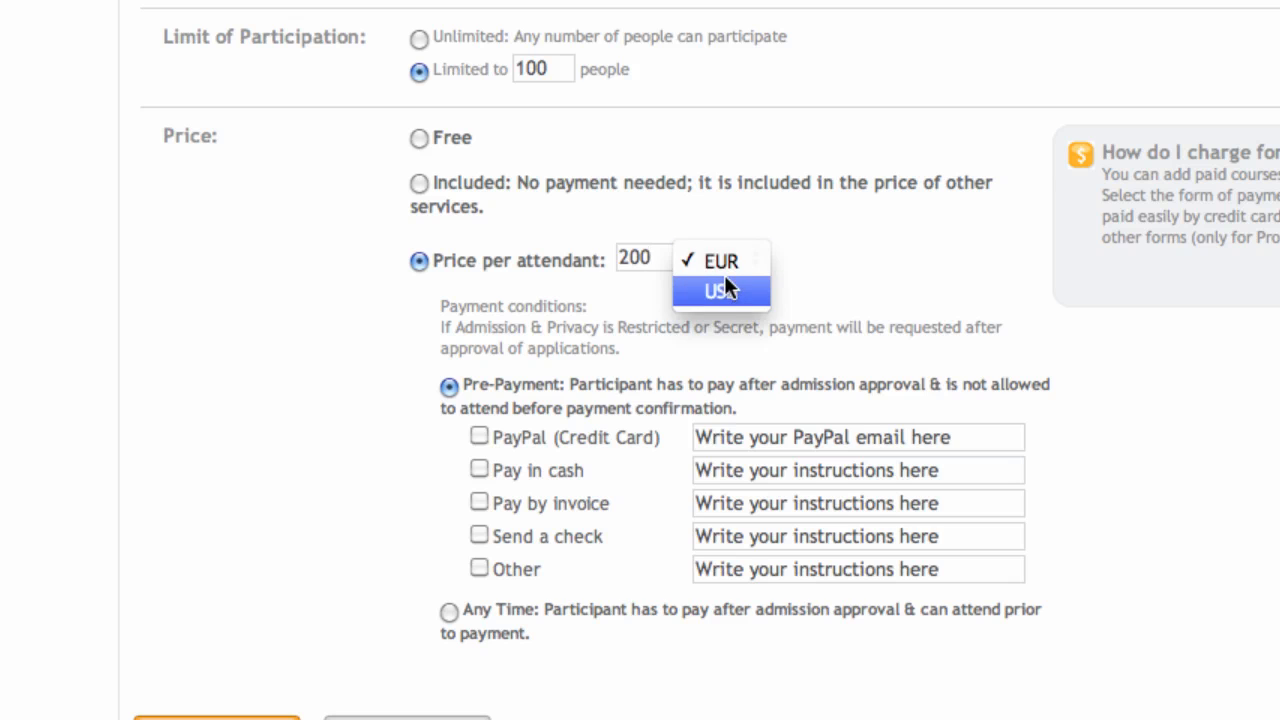
left_click(728, 289)
scroll(284, 384, "down", 3)
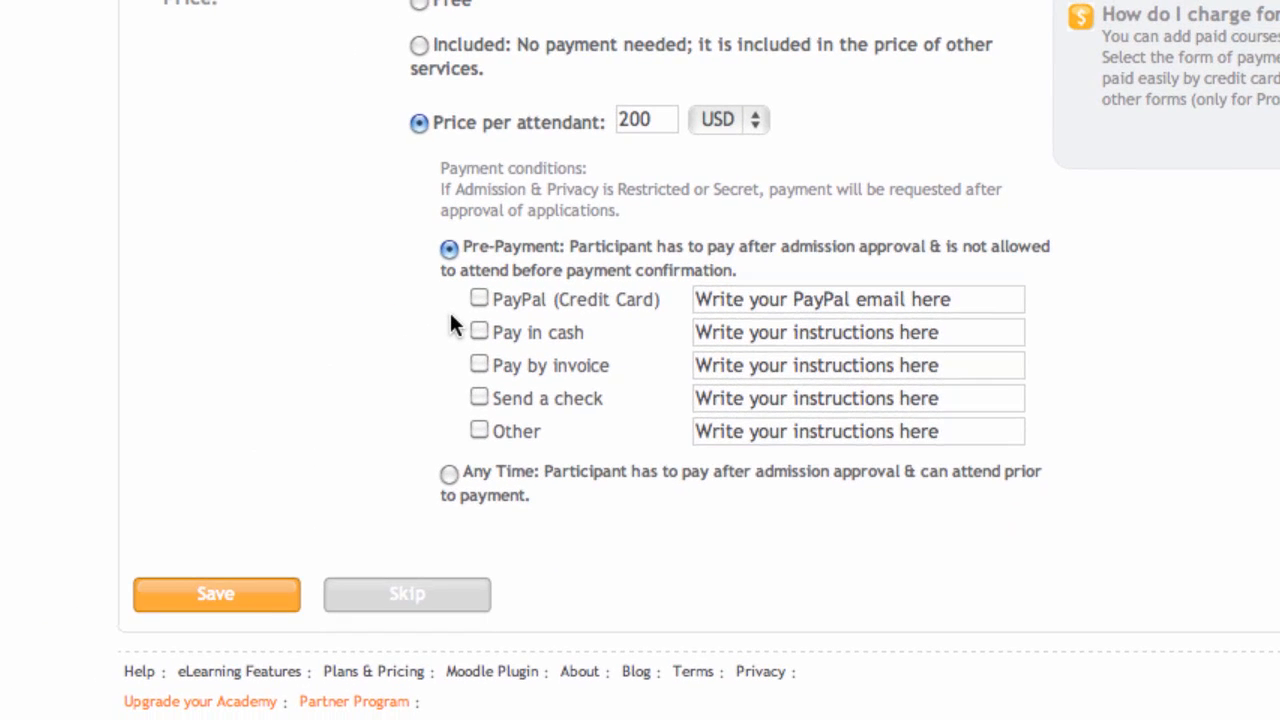
Step: Keep pre-payment, add the PayPal e-mail and 'Pay at course start at location of course' cash instructions, then save
left_click(449, 473)
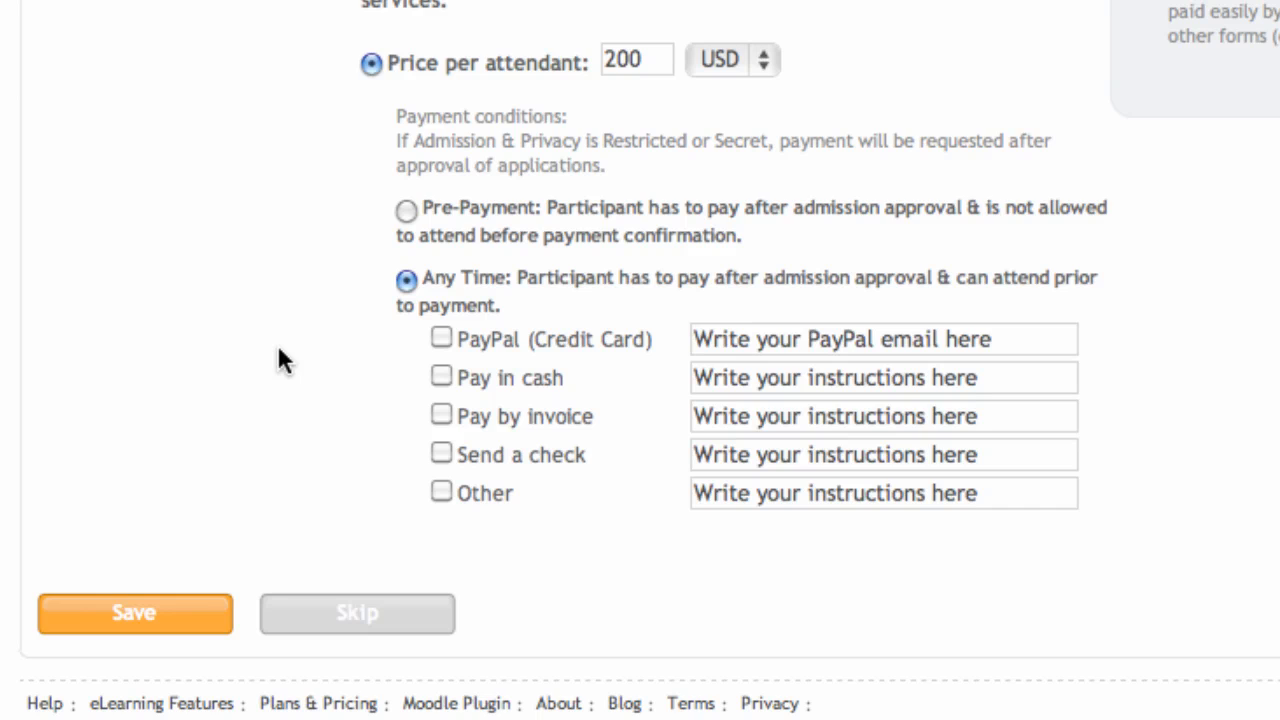
left_click(407, 211)
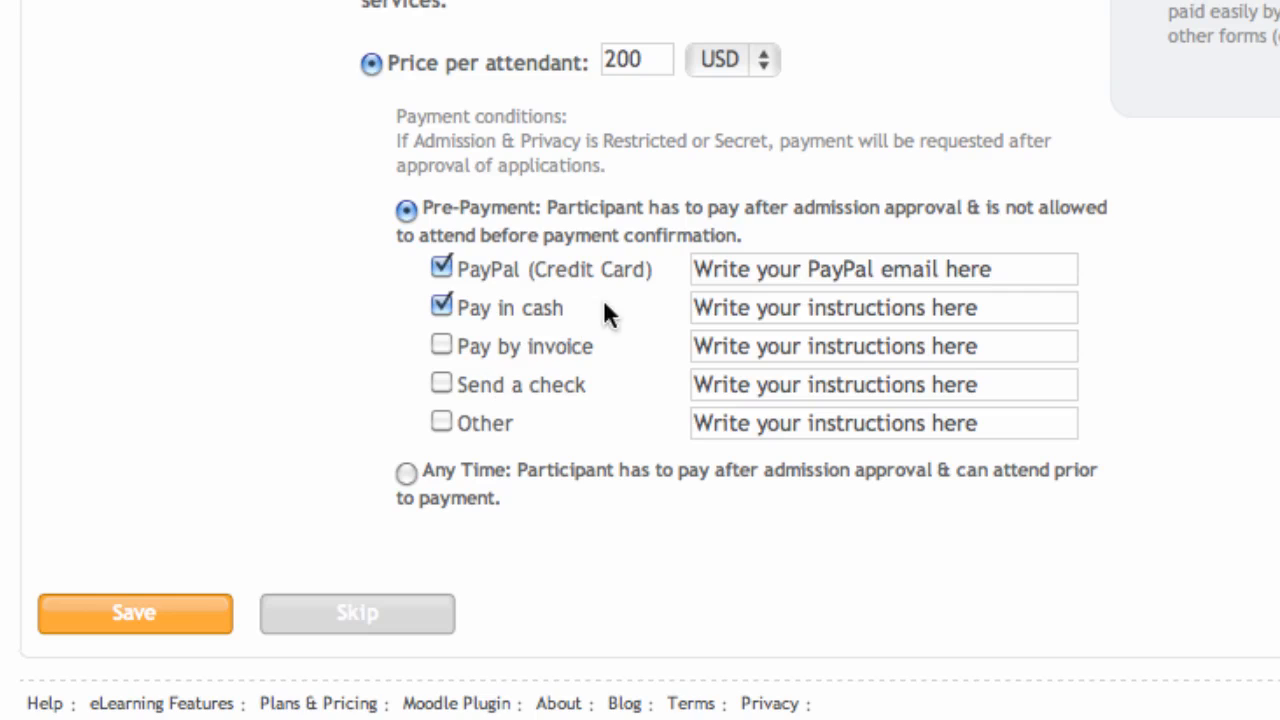
left_click(736, 277)
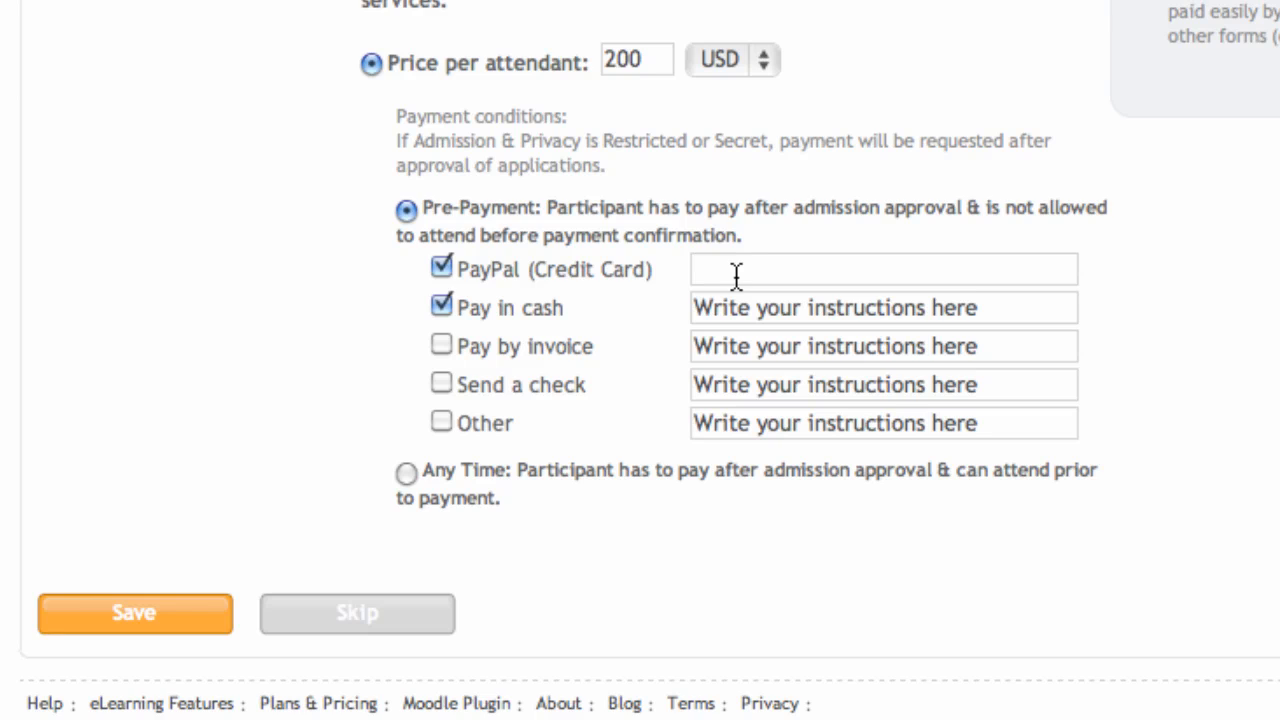
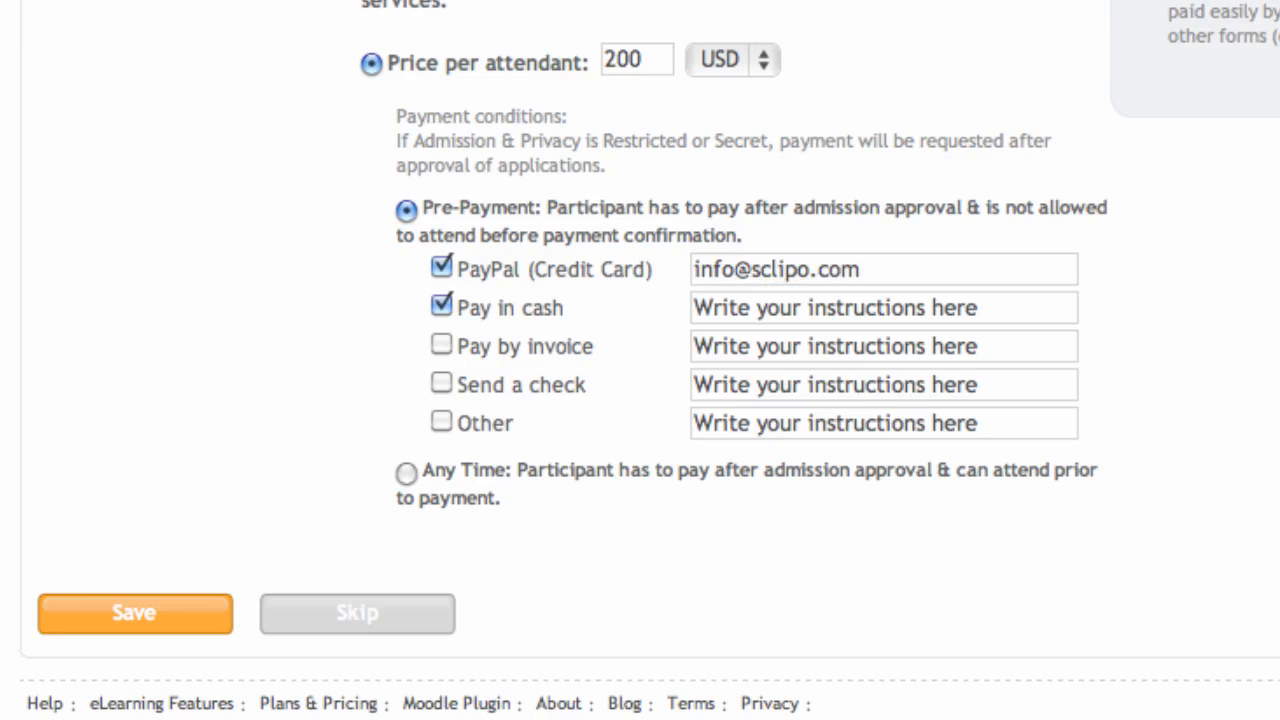
left_click(738, 313)
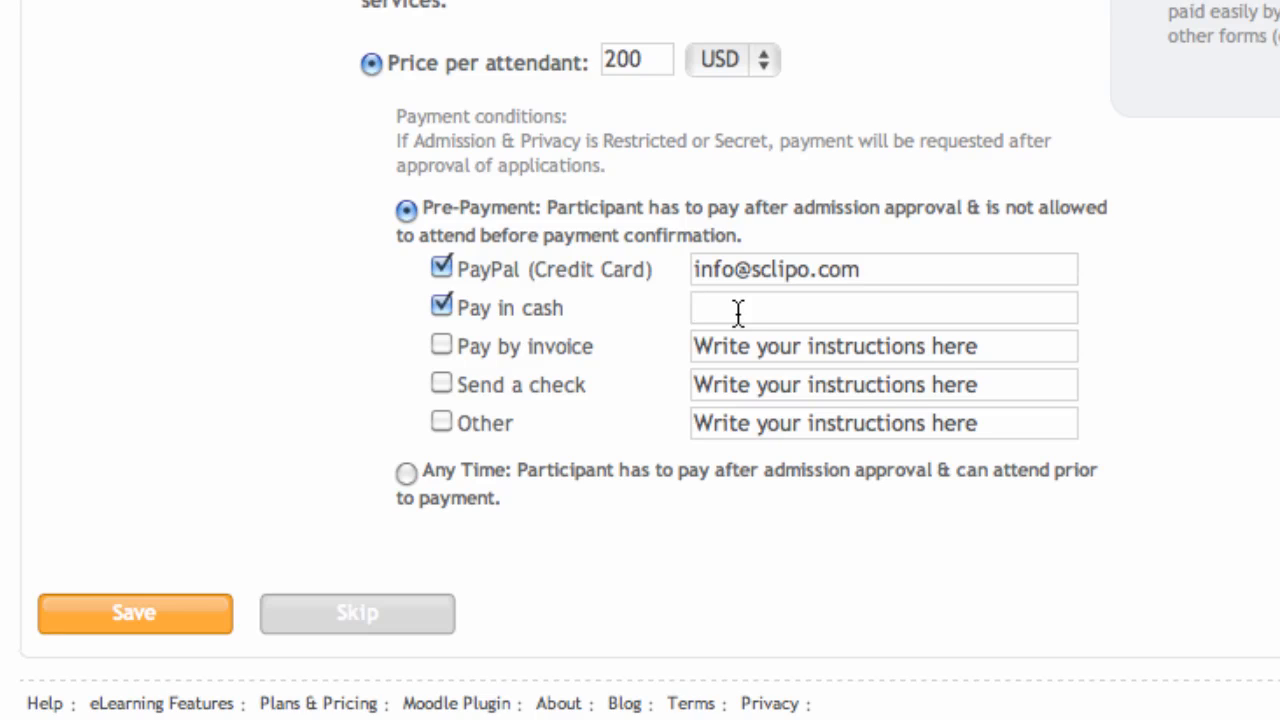
type("Pay at cours")
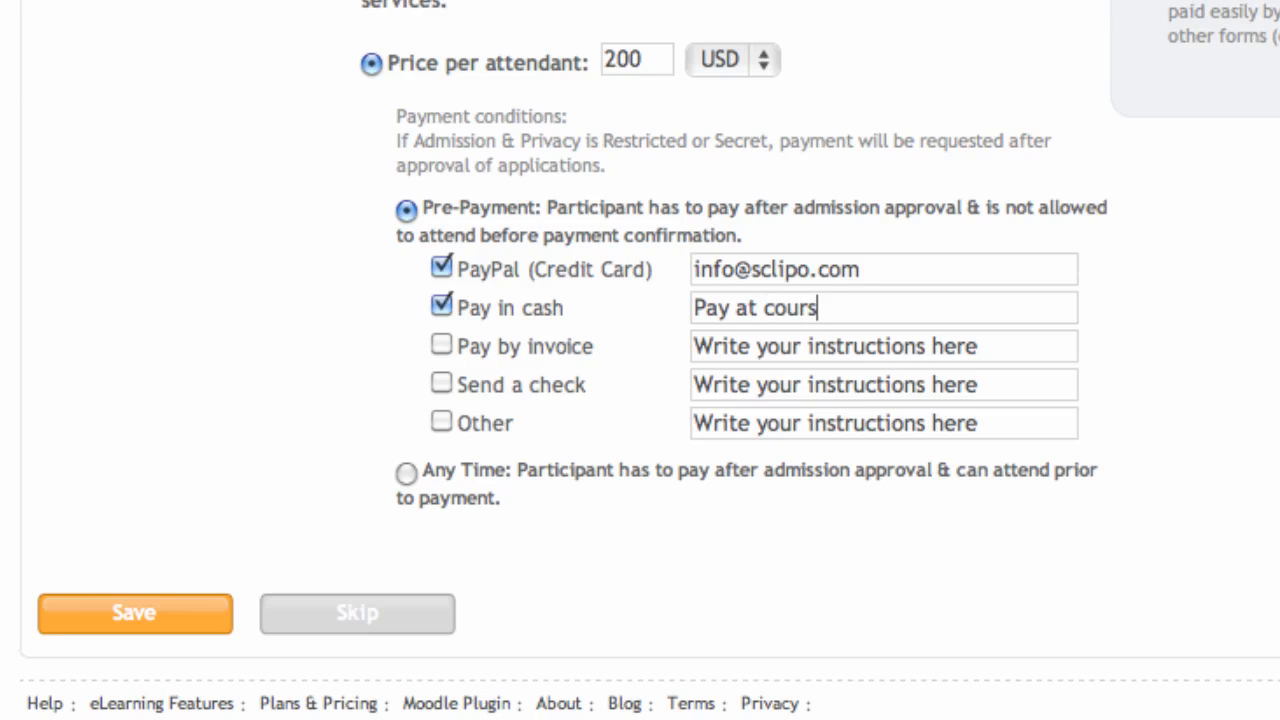
type("e start")
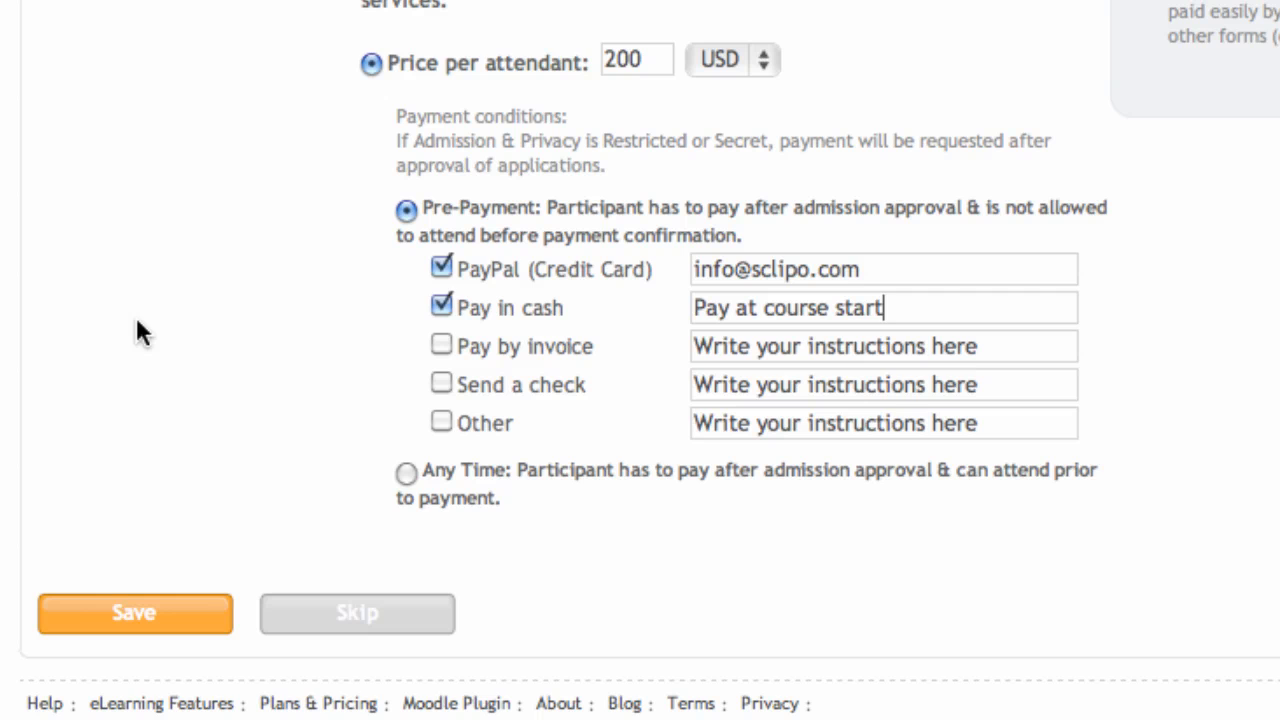
type(" at locat")
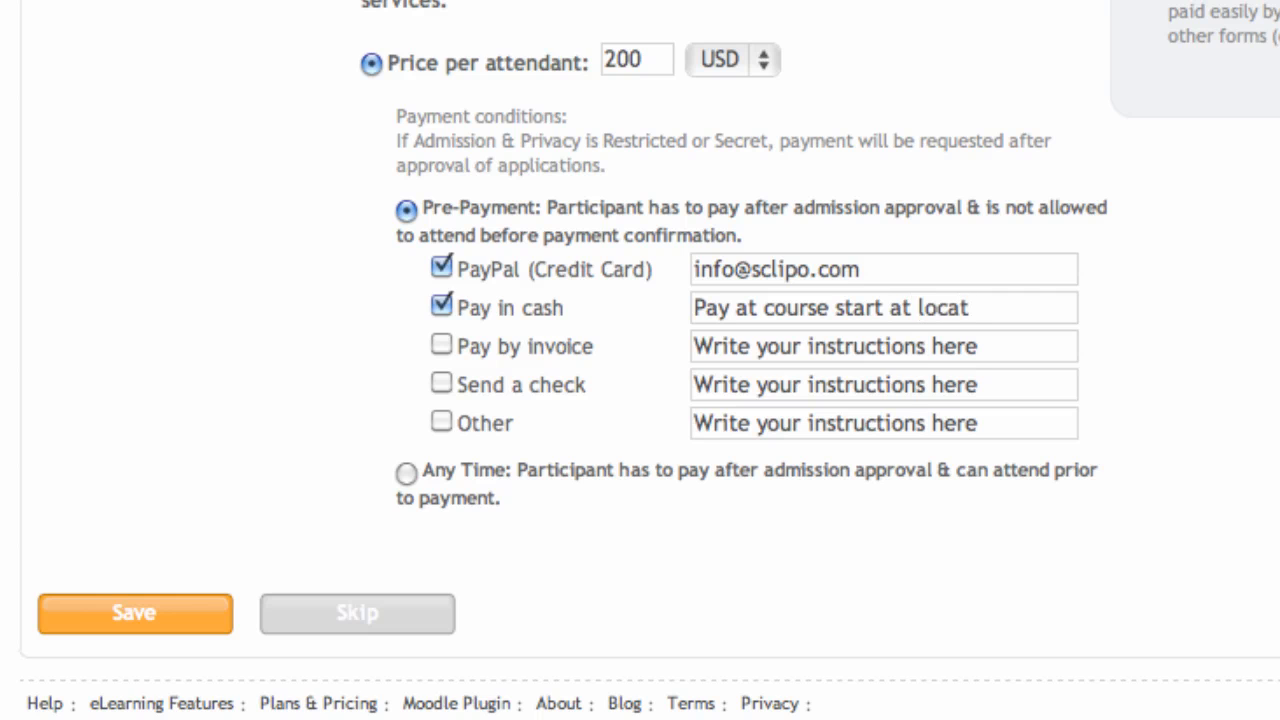
type("ion of cour")
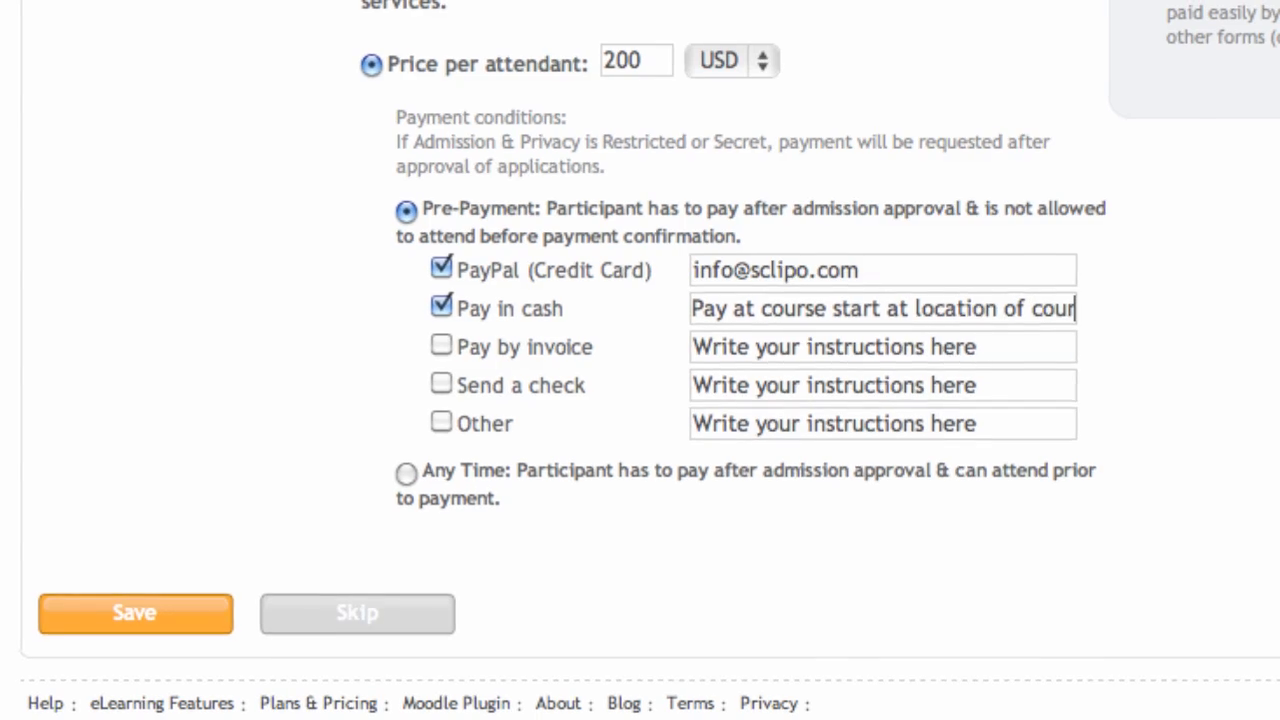
type("se")
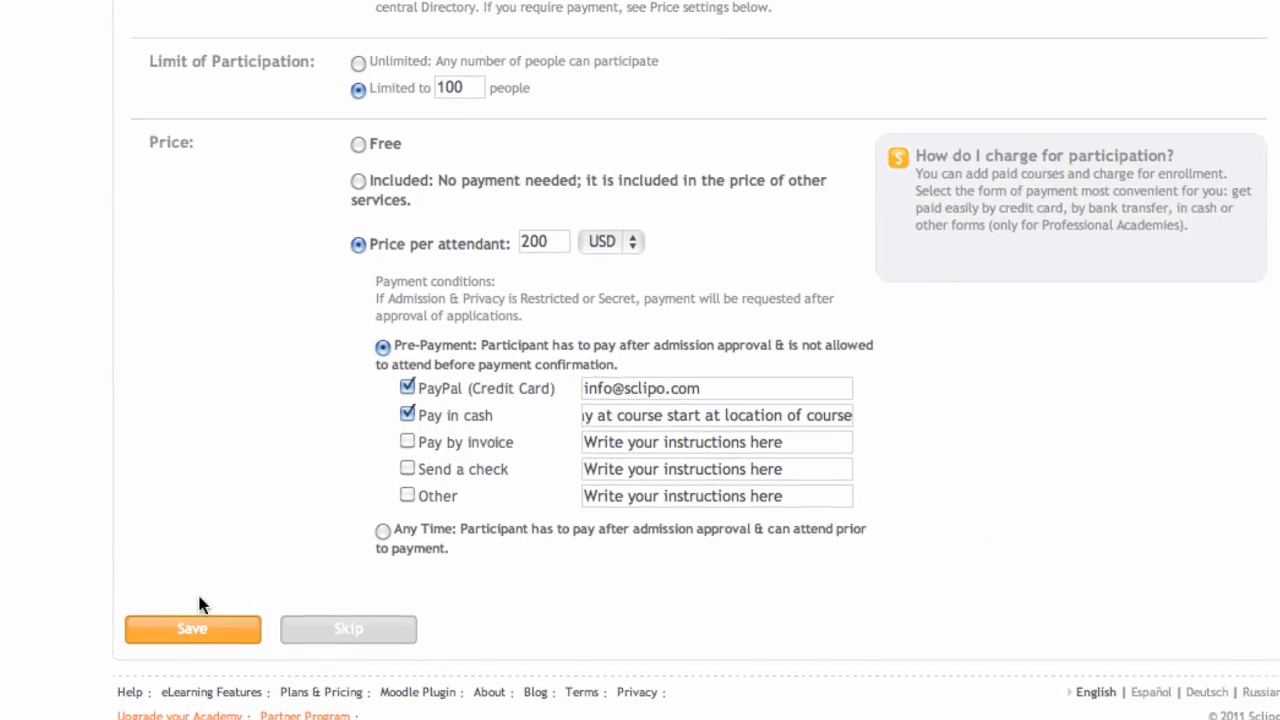
left_click(198, 628)
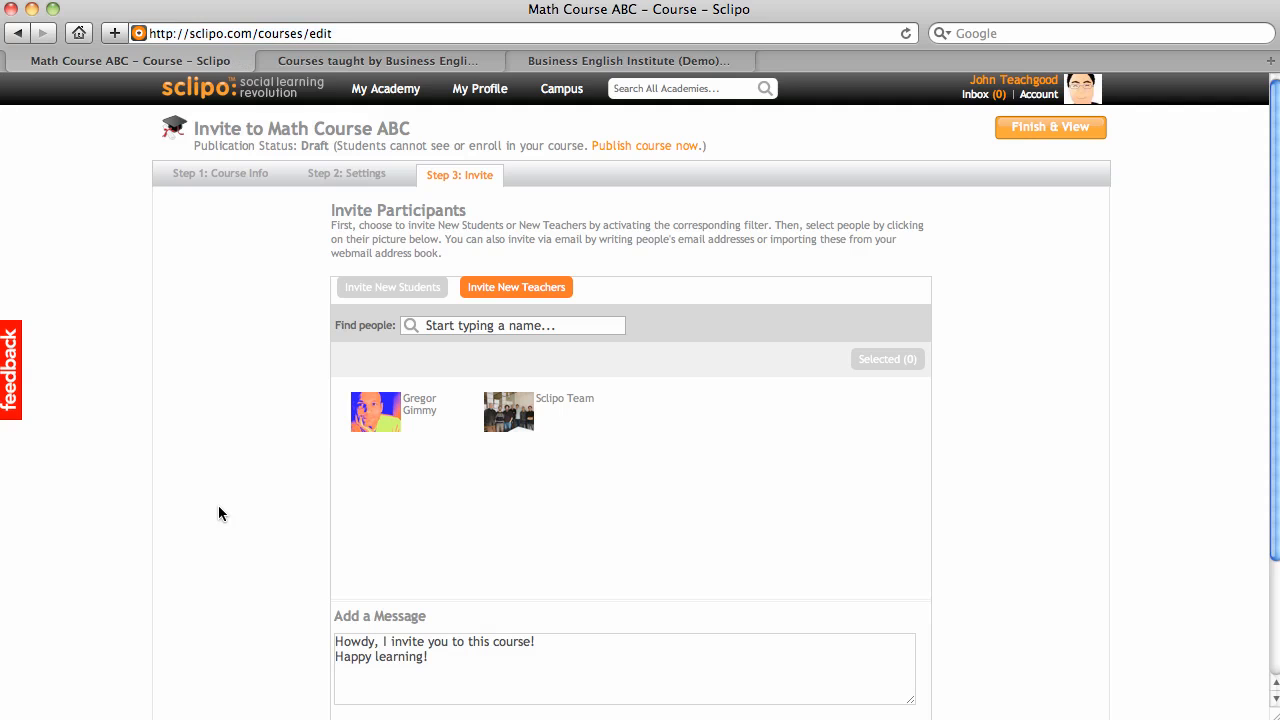
Step: Skip inviting students after the publish-required notice and finish to view Math Course ABC's page
scroll(218, 505, "down", 2)
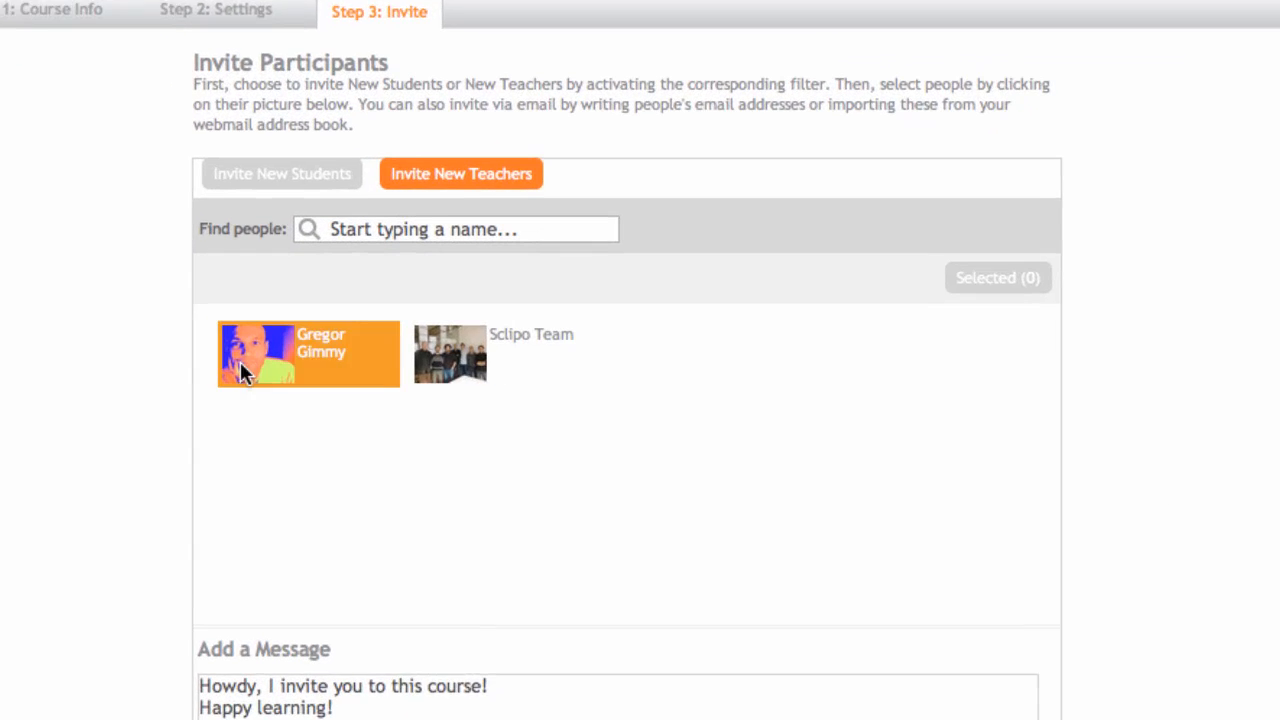
scroll(89, 409, "down", 2)
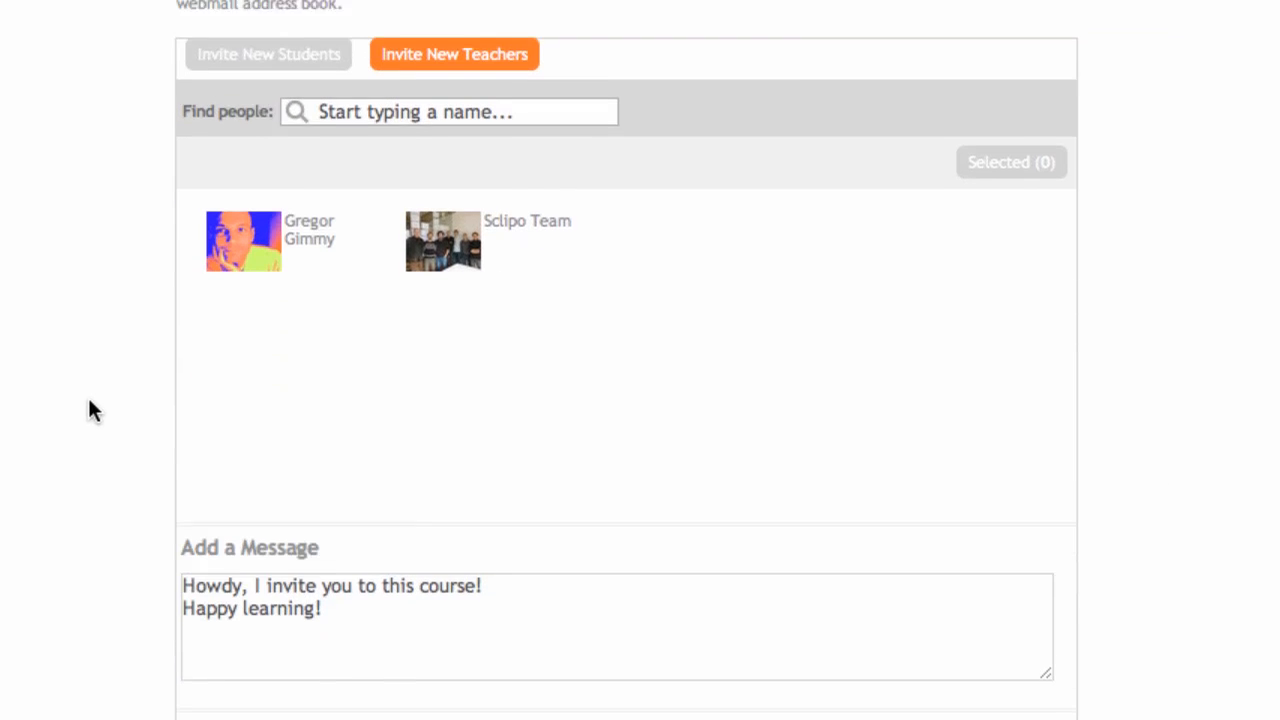
scroll(146, 336, "up", 2)
left_click(237, 134)
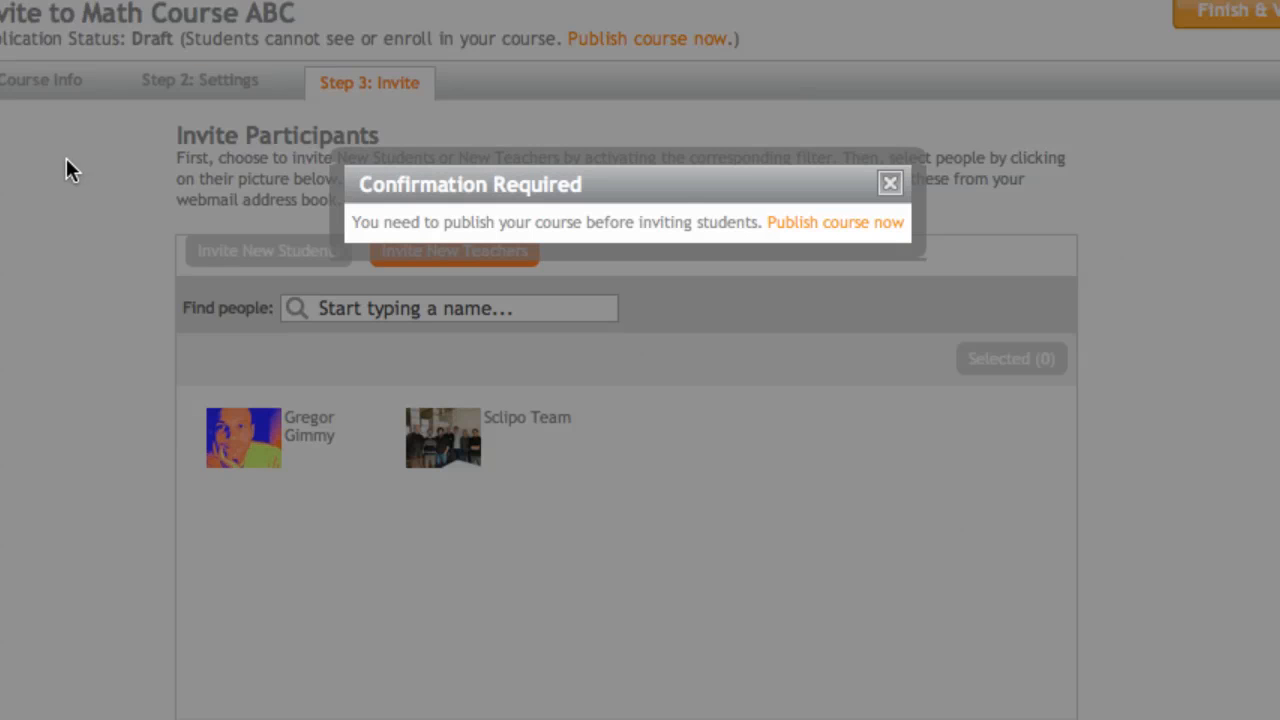
left_click(889, 186)
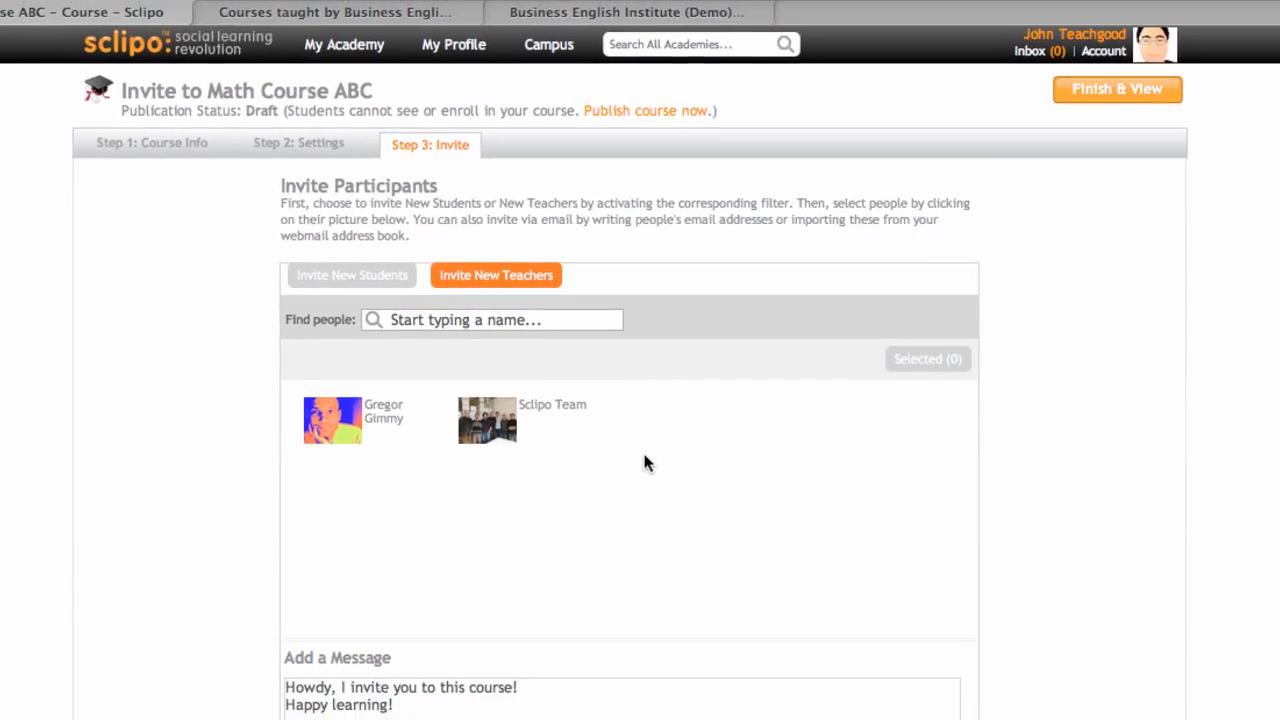
scroll(643, 450, "down", 3)
scroll(643, 449, "up", 2)
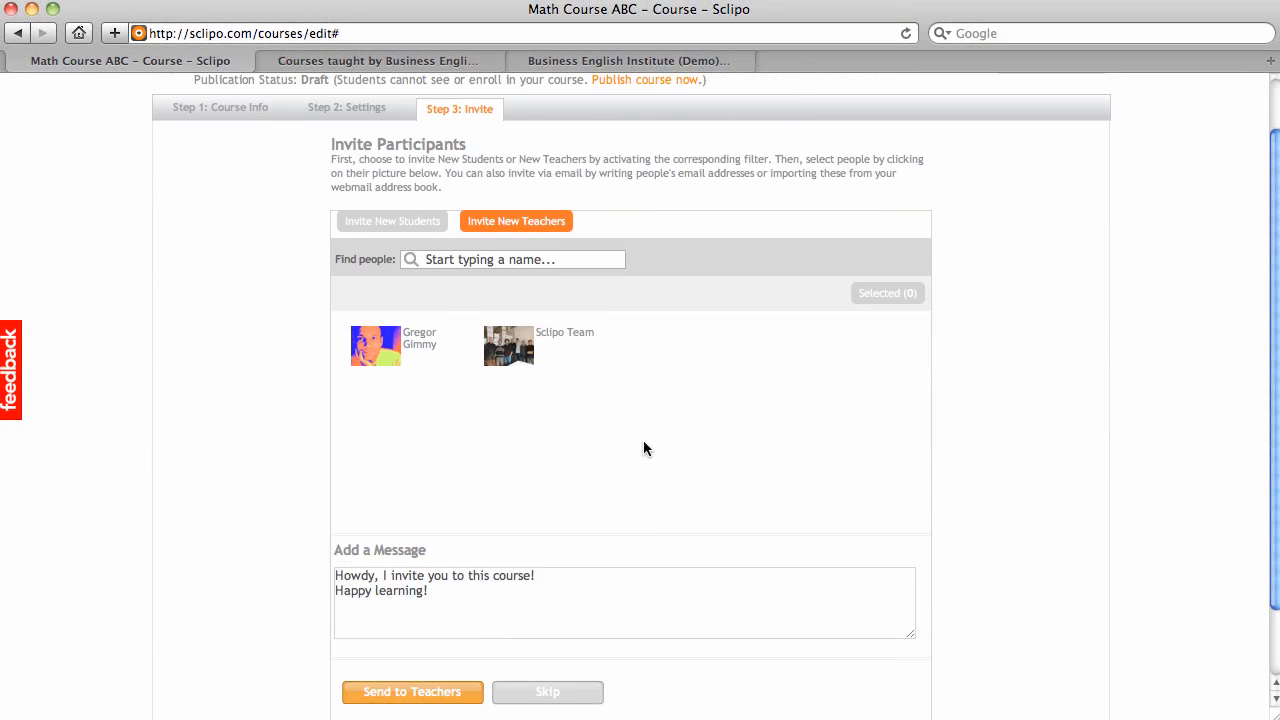
scroll(643, 449, "up", 2)
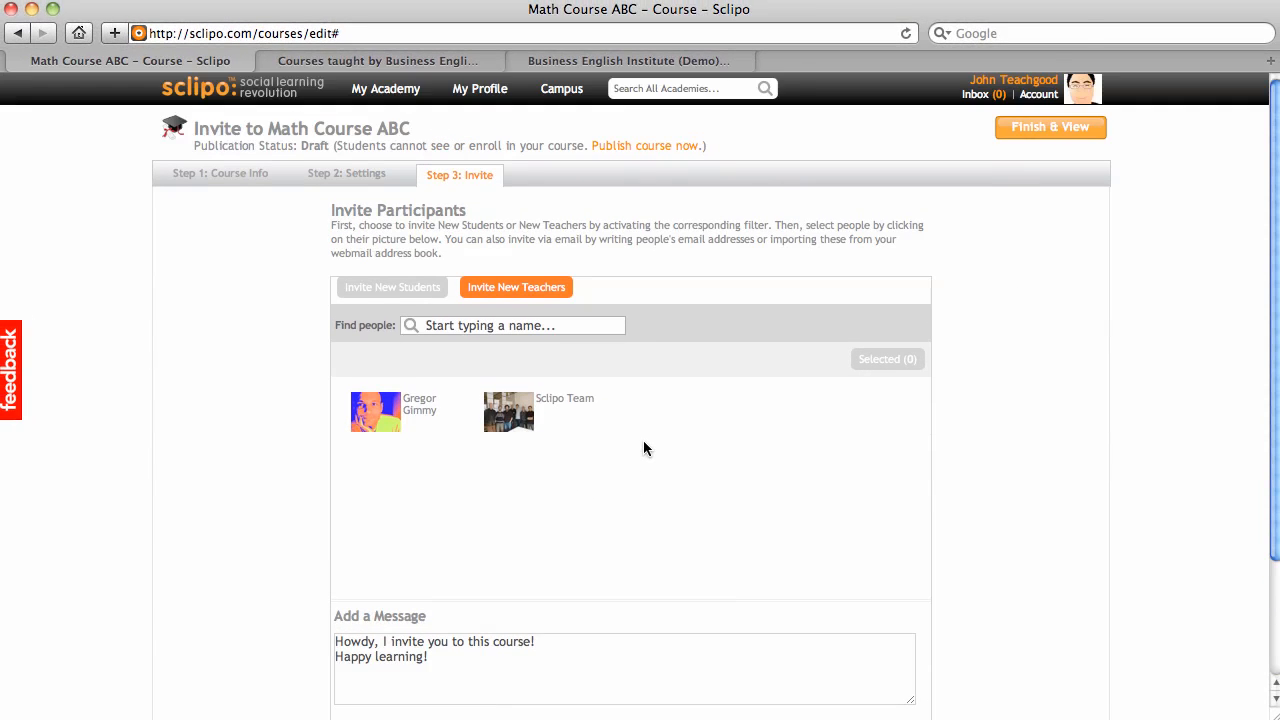
left_click(1041, 133)
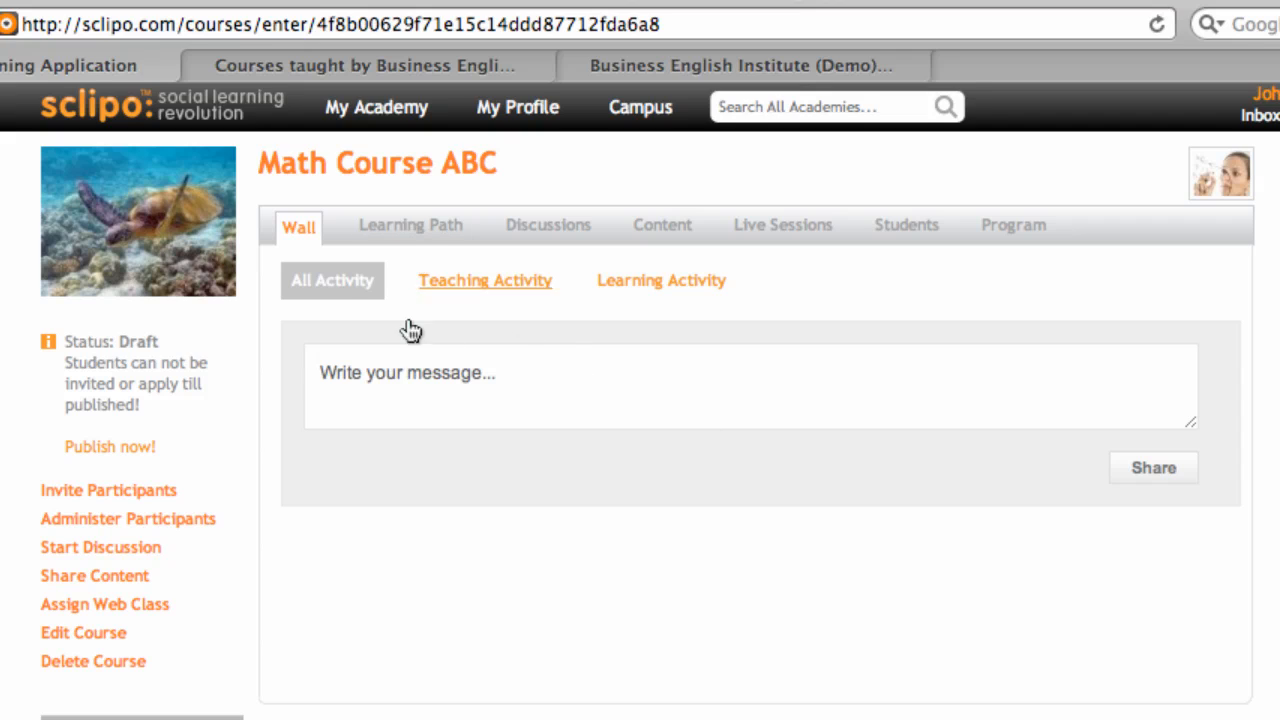
Step: Check the course's wall, learning path and discussions, then open the Content library to assign content
left_click(397, 374)
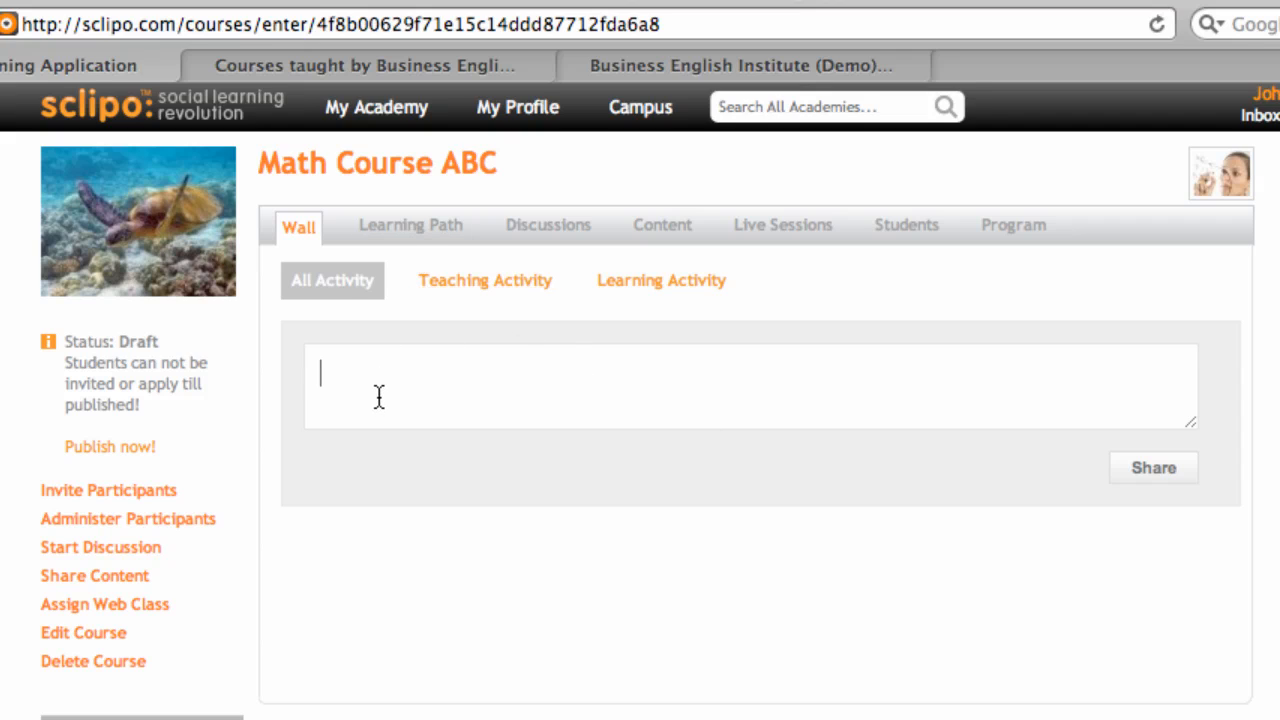
left_click(388, 228)
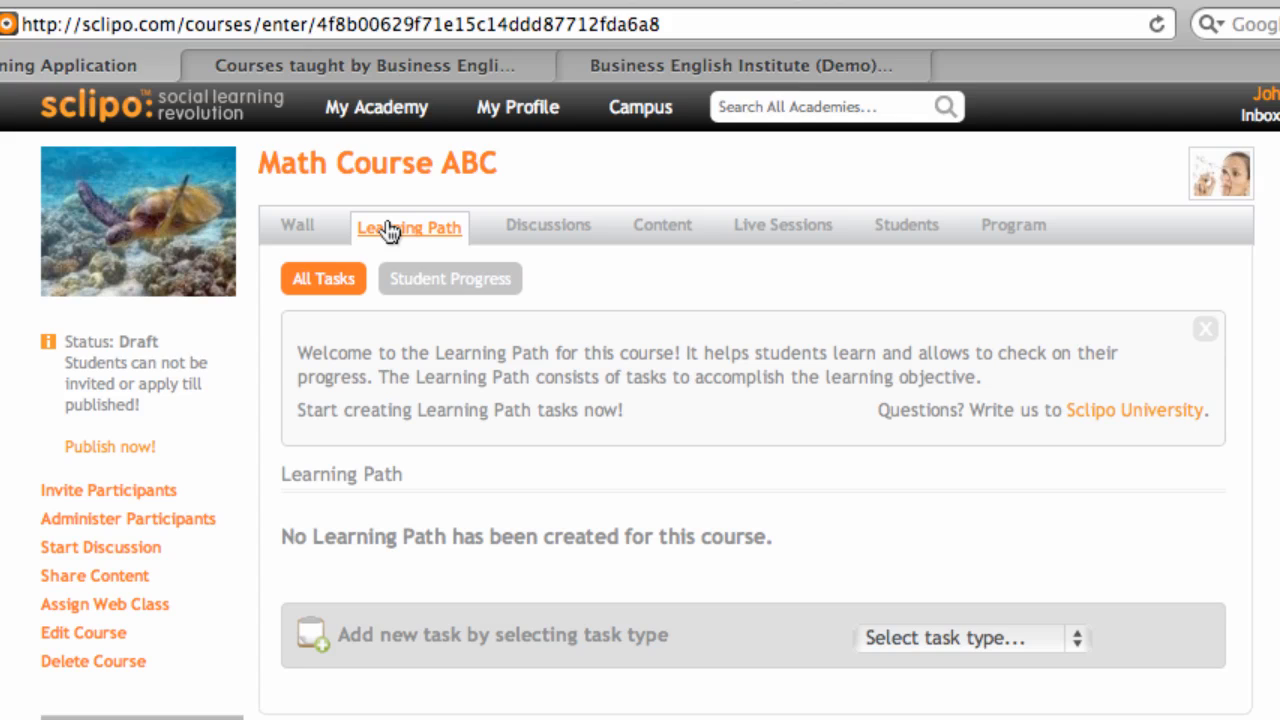
left_click(551, 232)
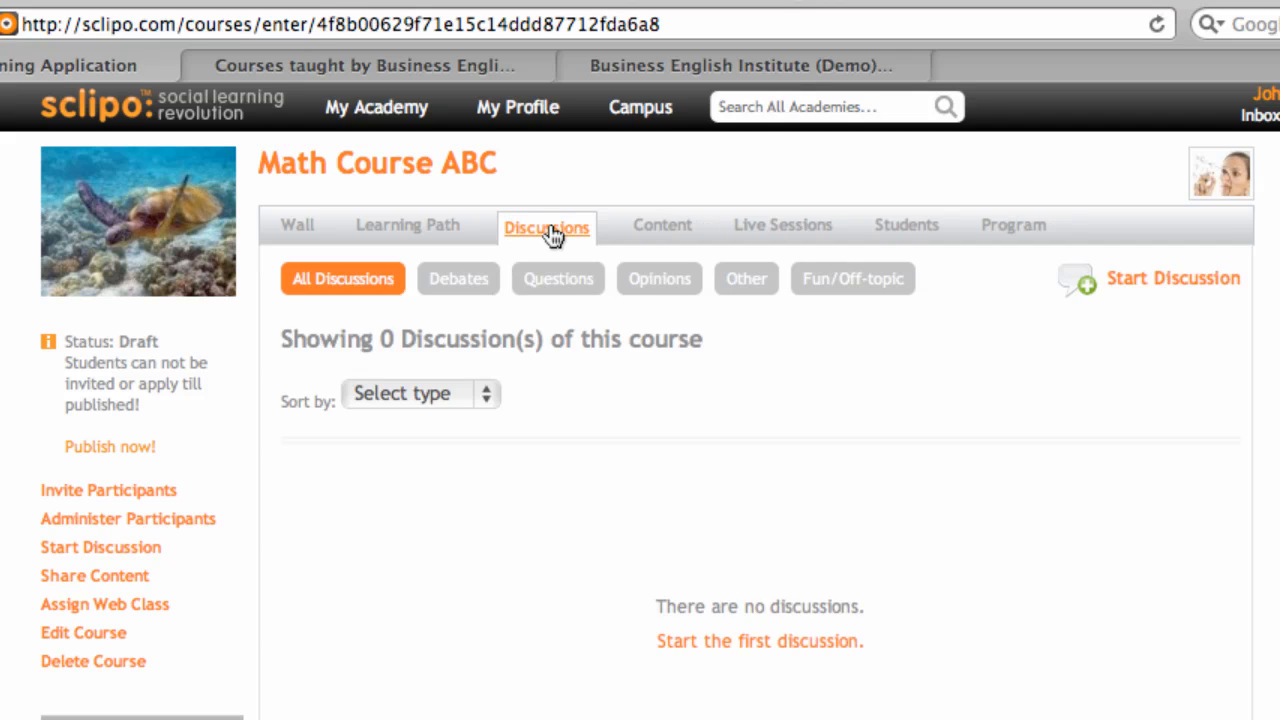
left_click(658, 228)
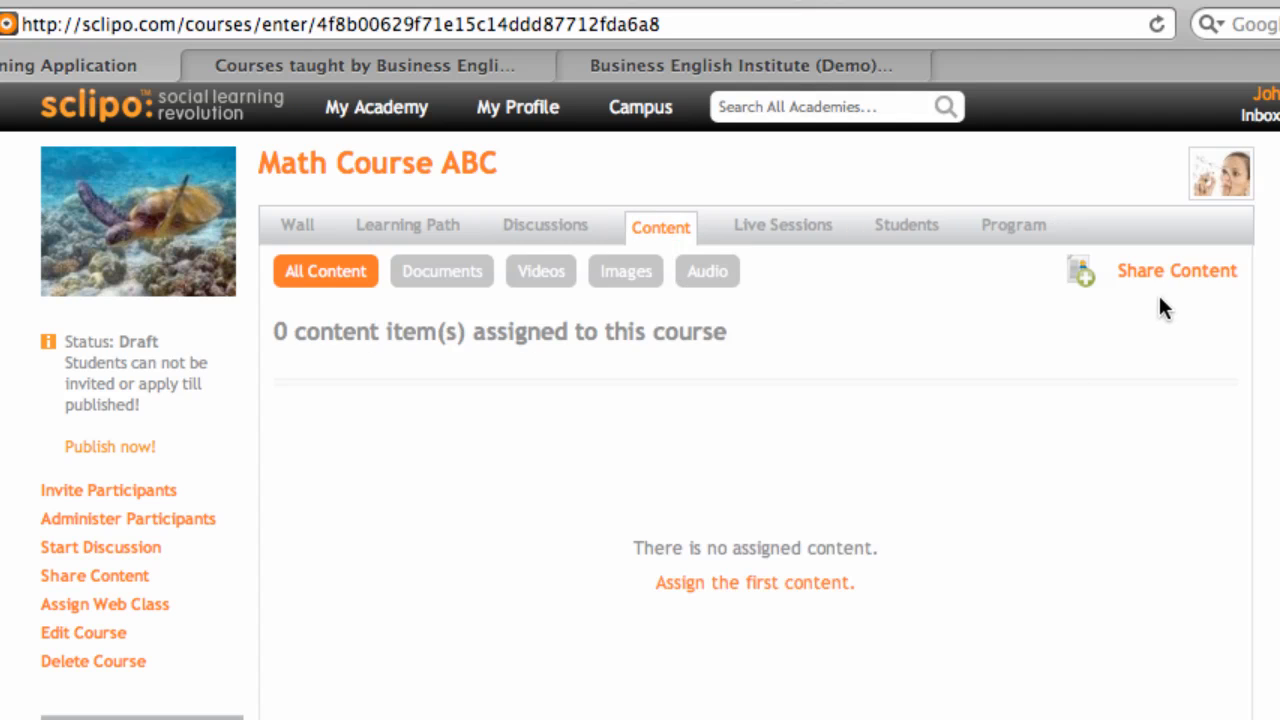
left_click(1170, 272)
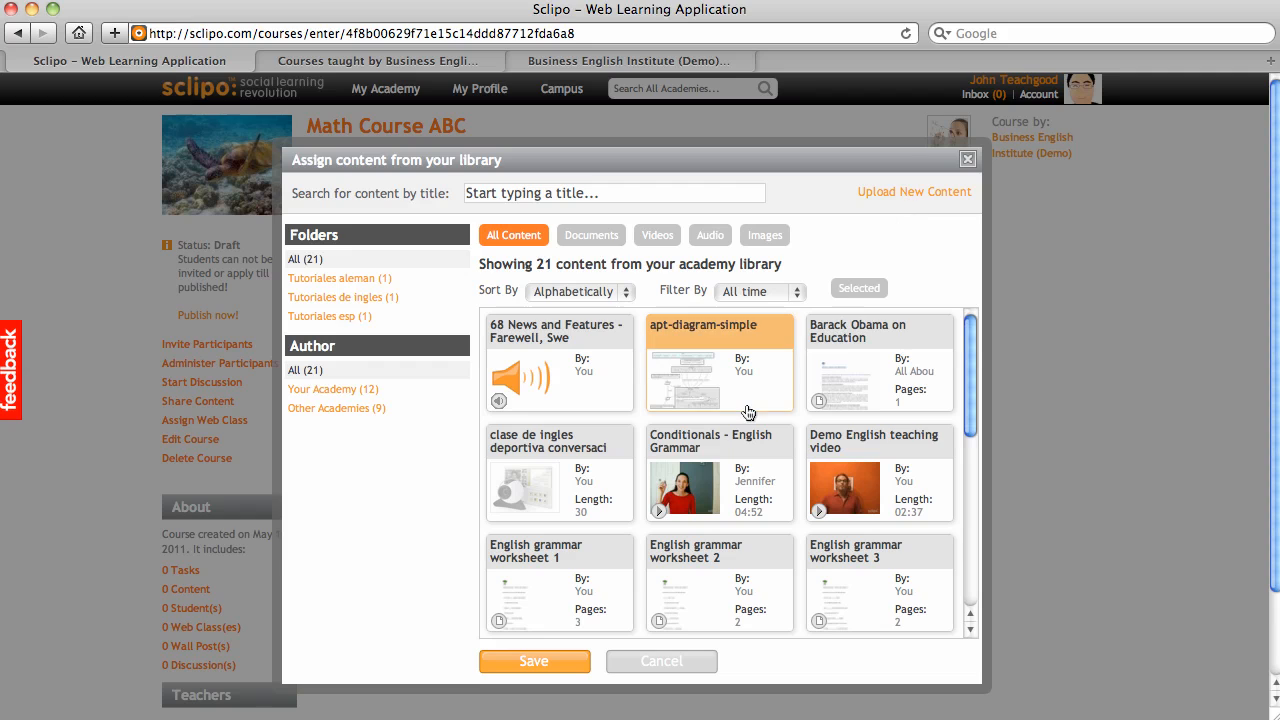
Step: Save the Demo English teaching video to Math Course ABC, then view its Live Sessions, Students and Program
left_click(862, 474)
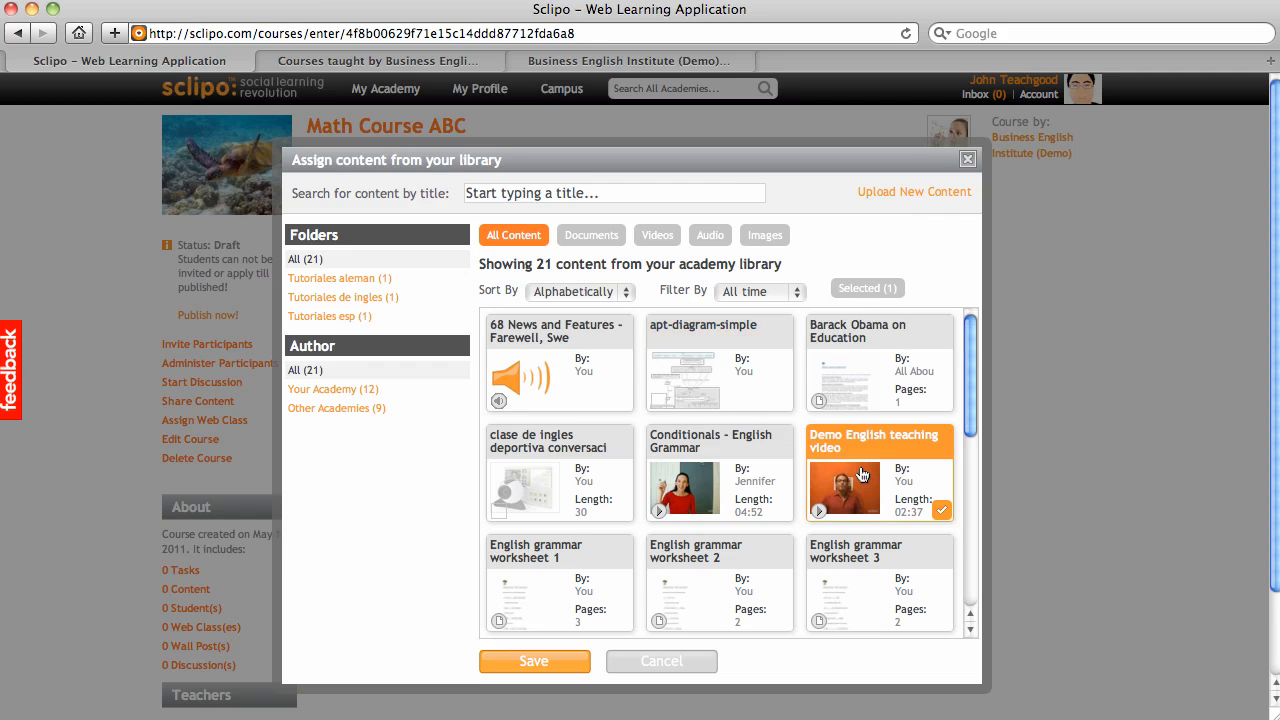
left_click(534, 661)
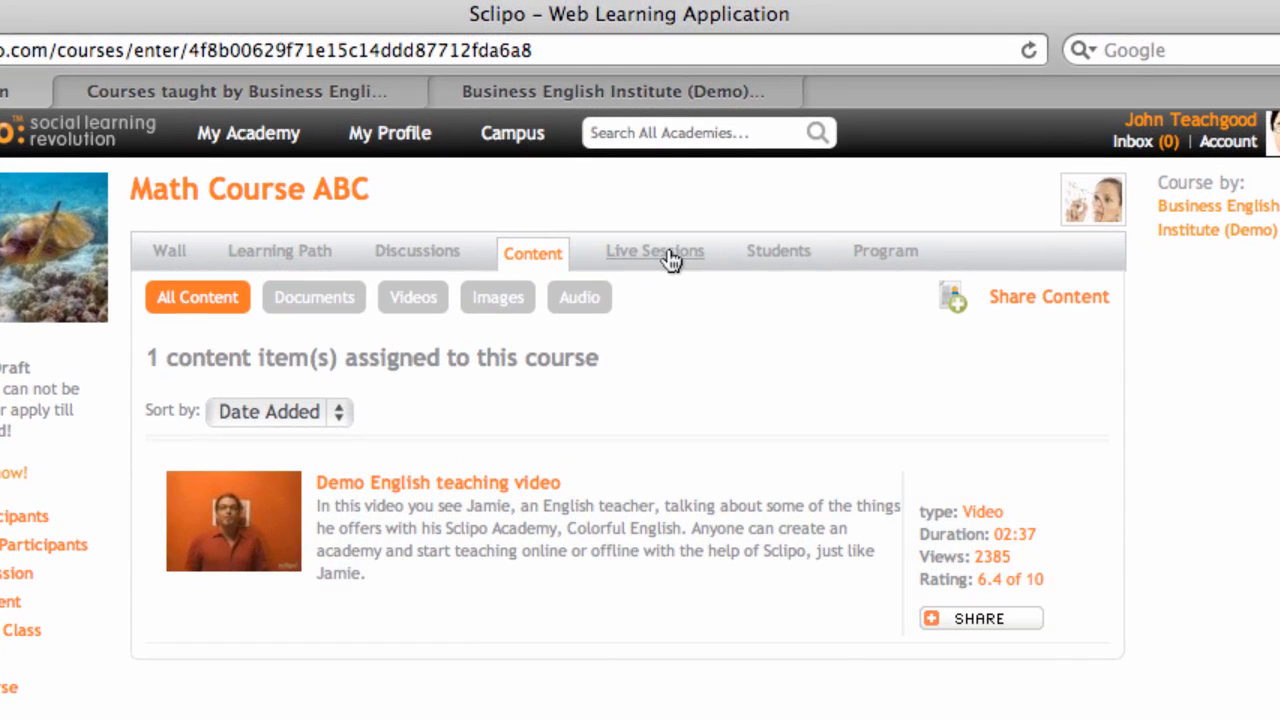
left_click(668, 254)
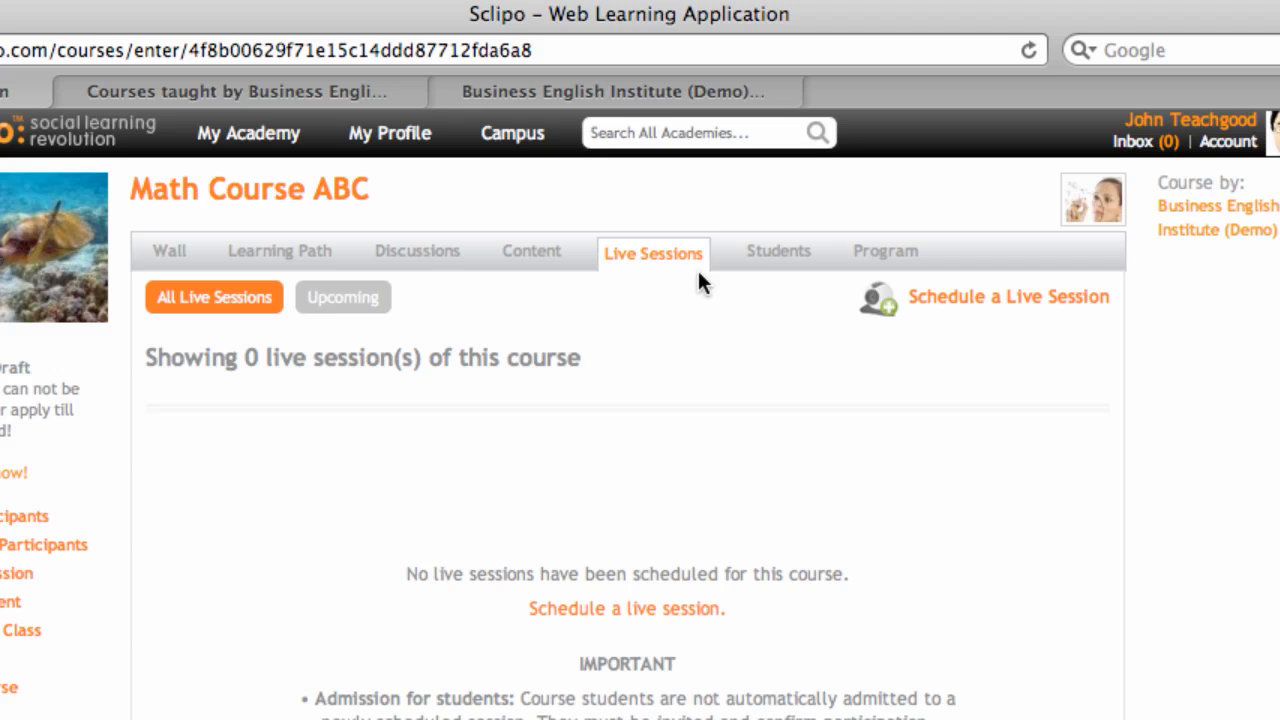
left_click(780, 259)
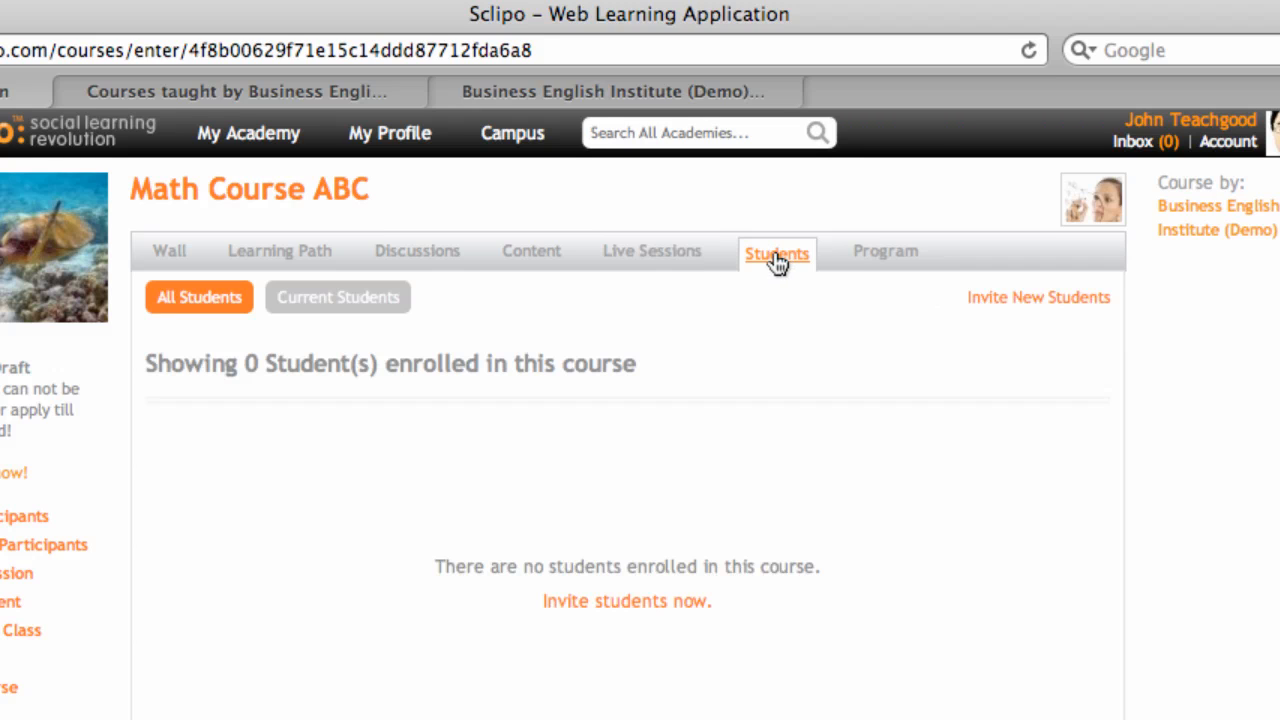
left_click(861, 256)
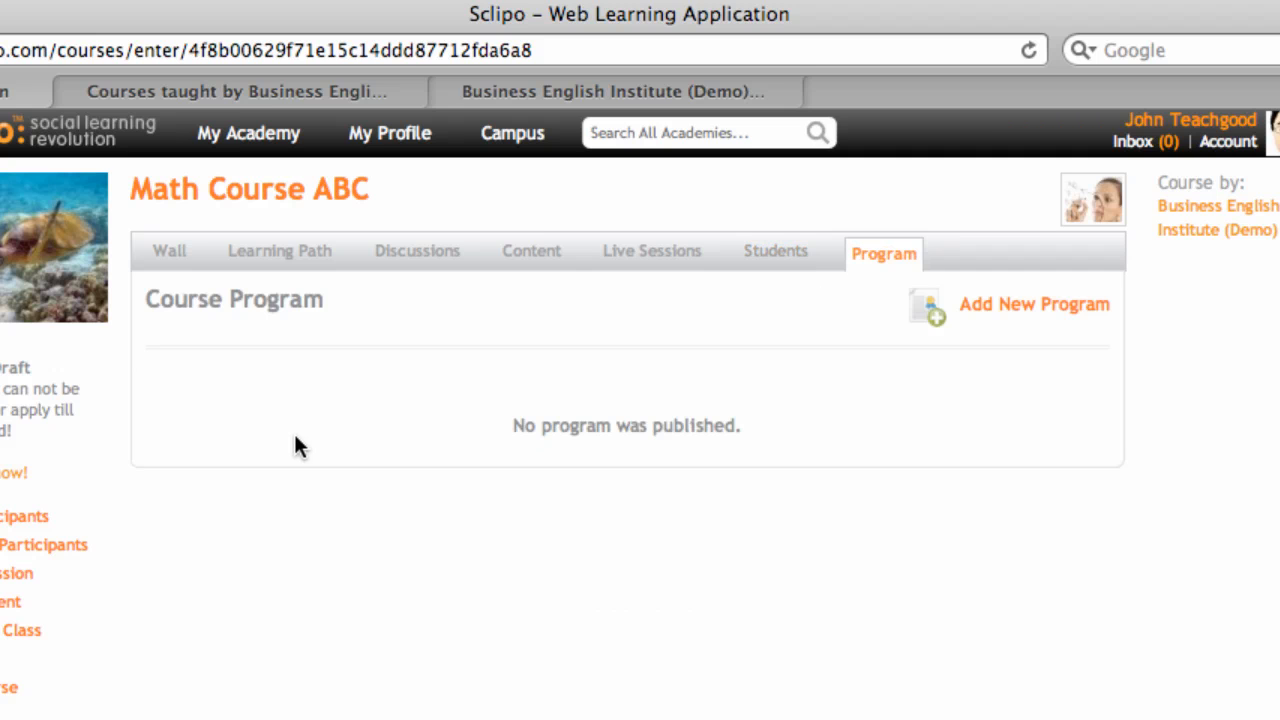
scroll(298, 440, "down", 3)
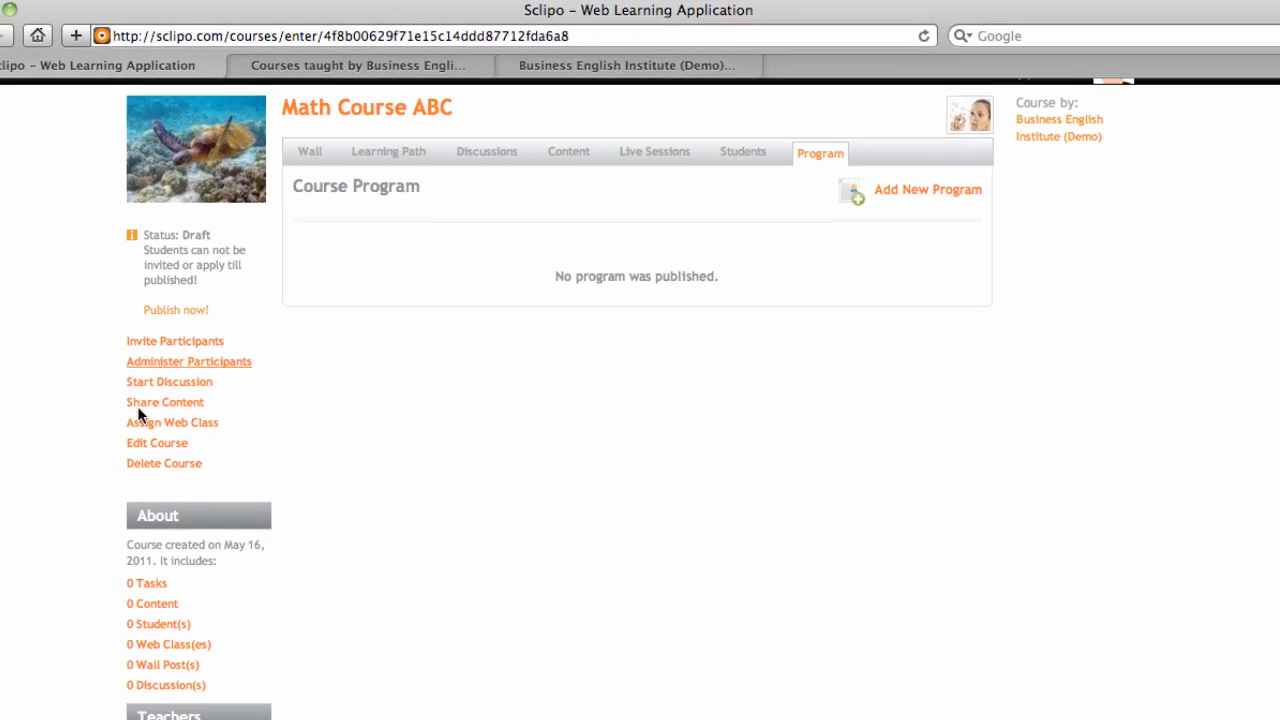
Step: Go to the Business English Institute courses tab, briefly back to Math Course ABC, then return
left_click(227, 78)
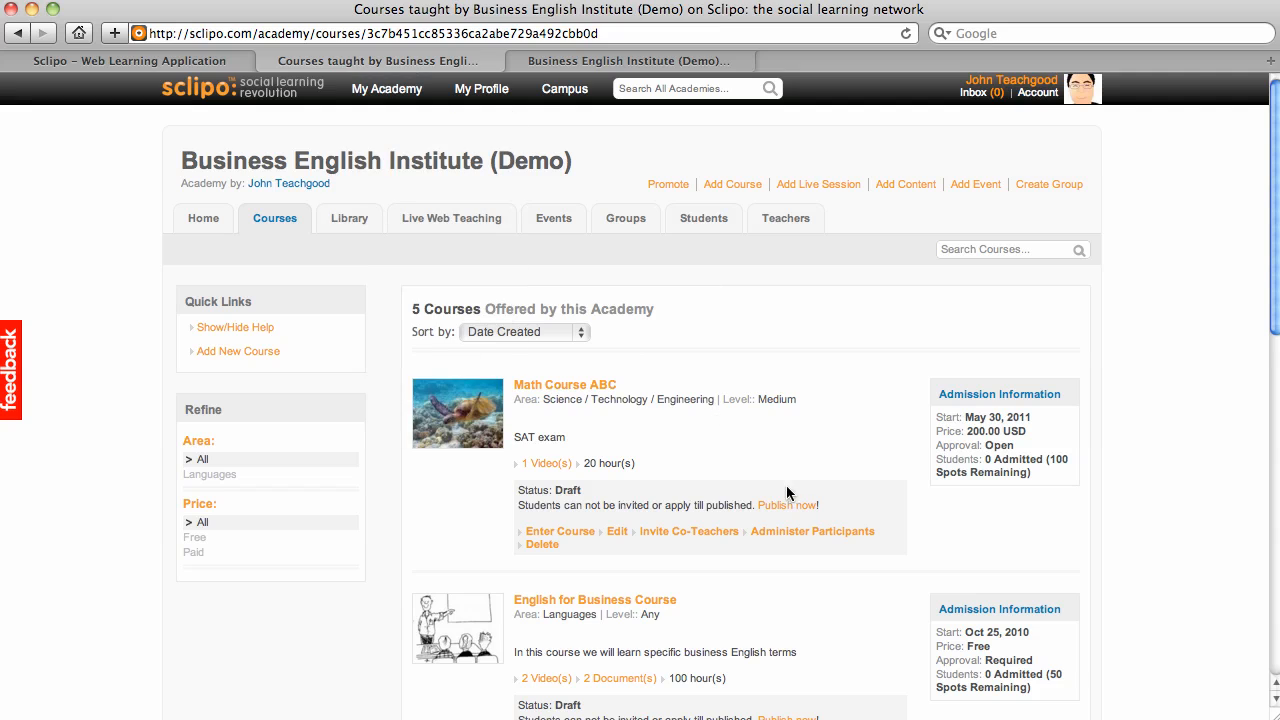
left_click(193, 64)
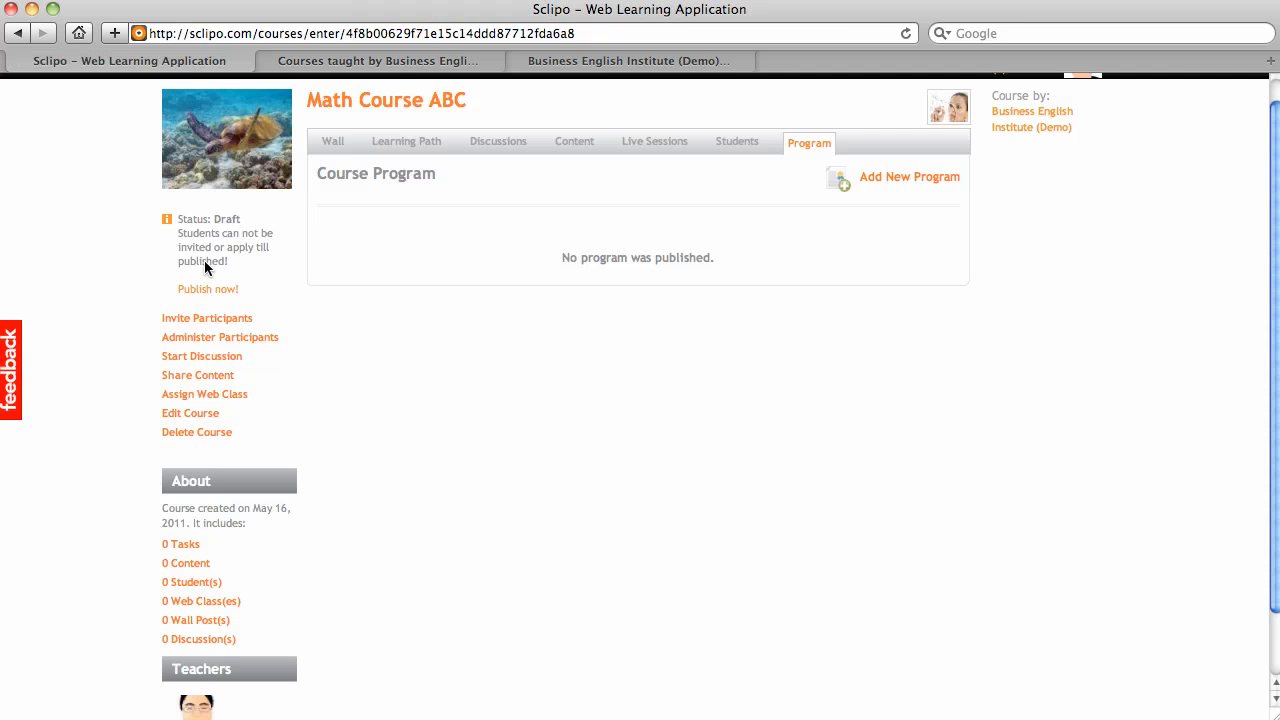
left_click(332, 64)
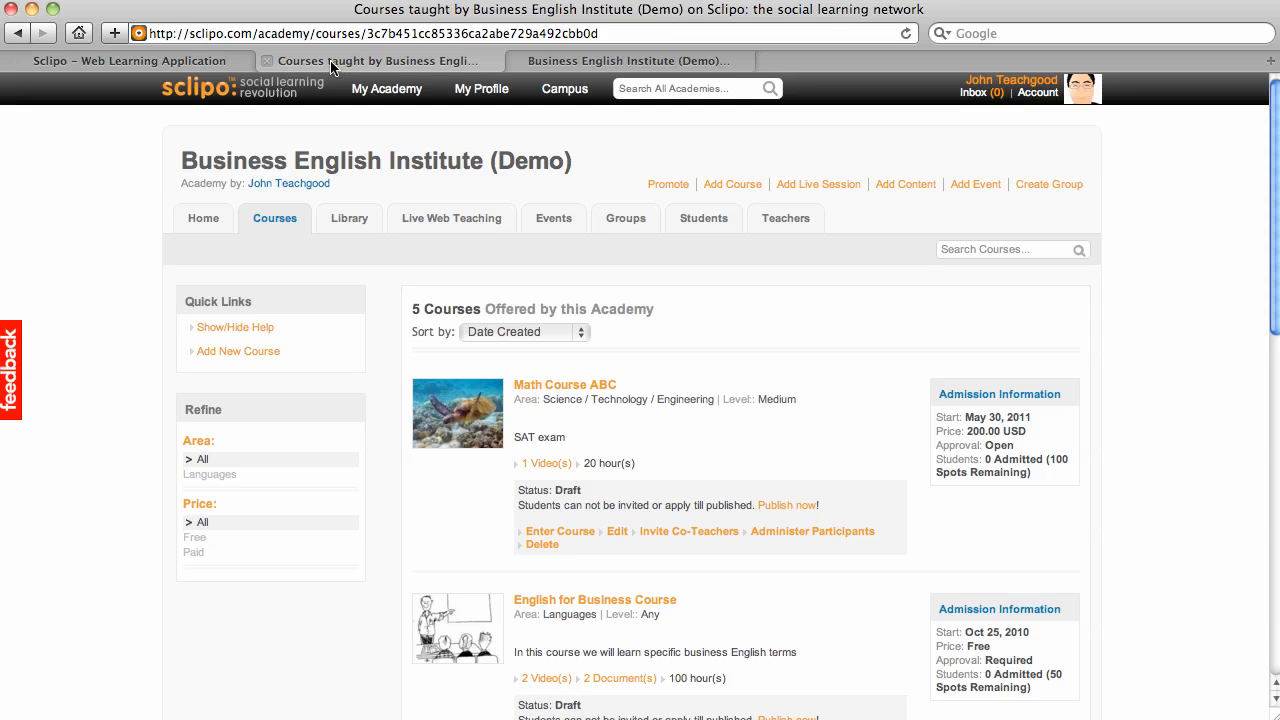
scroll(139, 318, "down", 3)
scroll(139, 318, "up", 3)
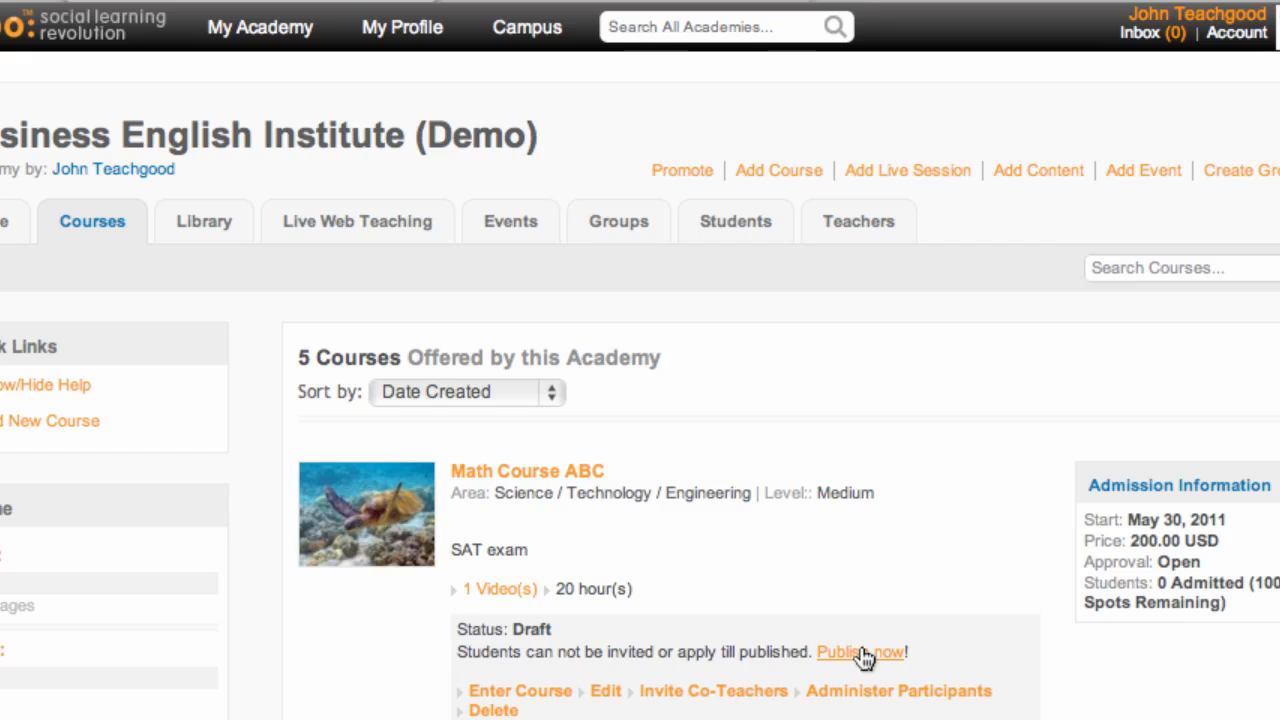
Step: Start publishing Math Course ABC and highlight the academy directory and teaching-activity listings
left_click(845, 621)
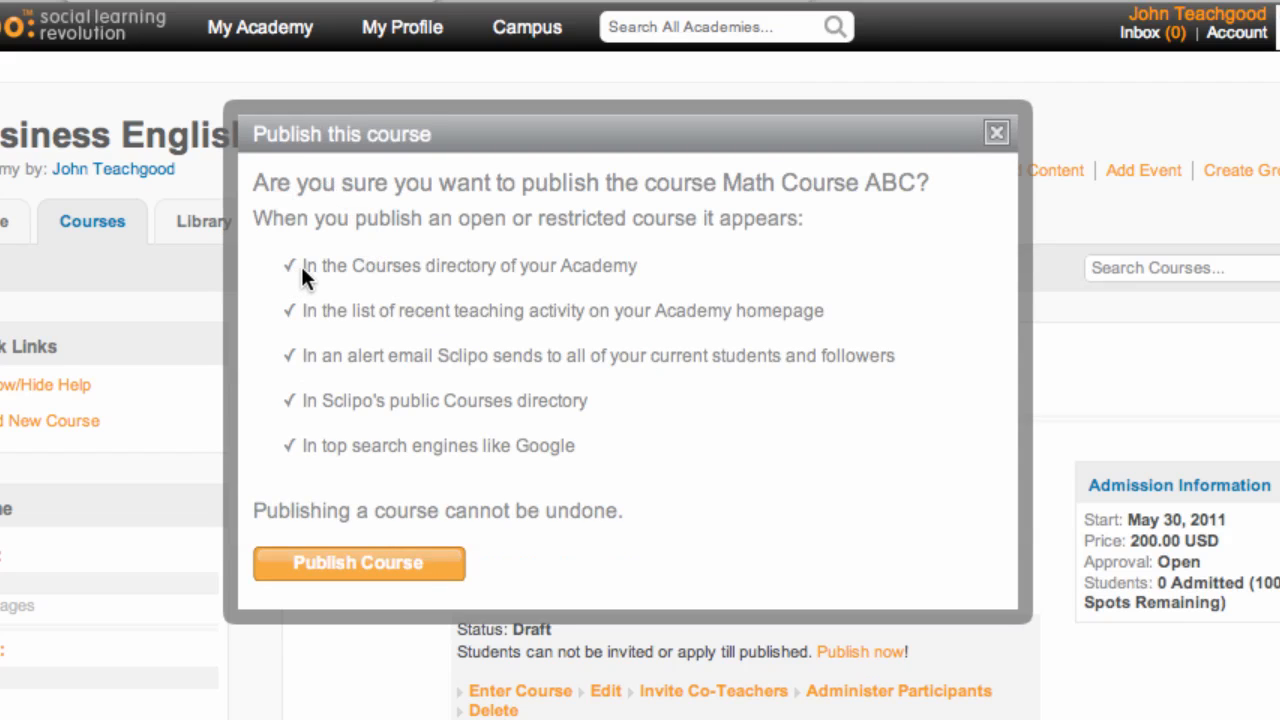
left_click_drag(301, 266, 645, 282)
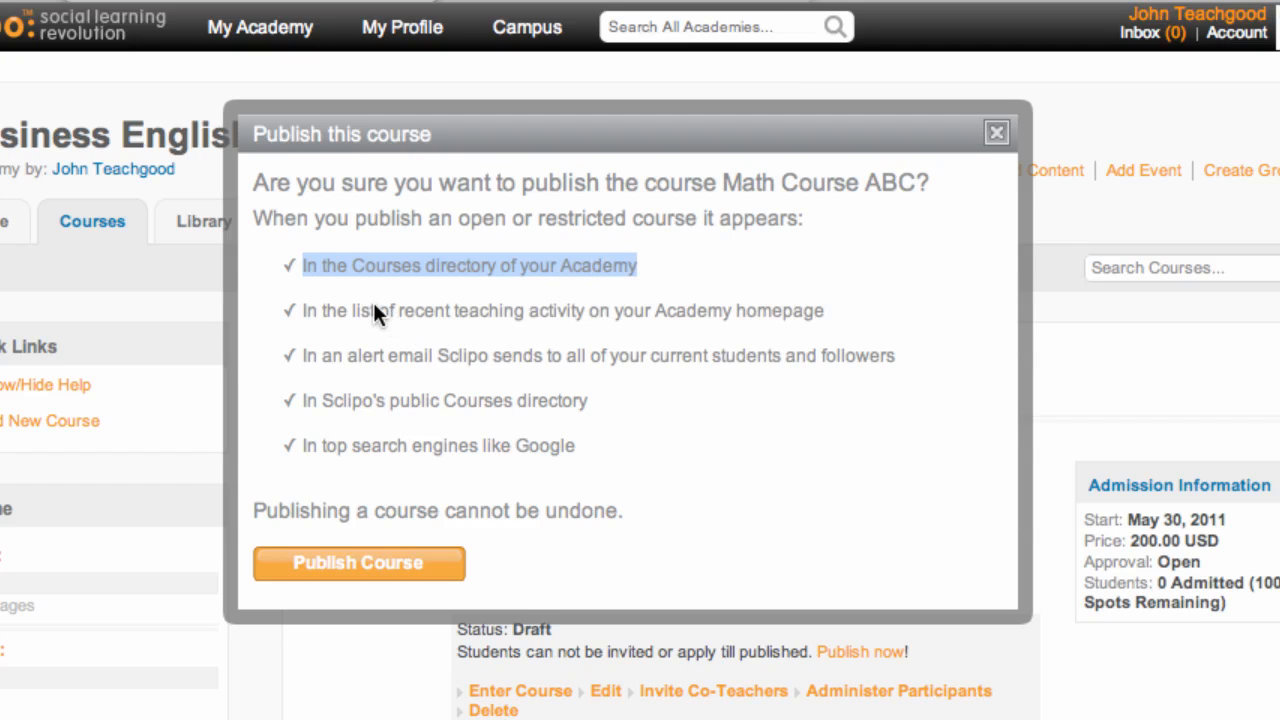
left_click_drag(325, 304, 699, 310)
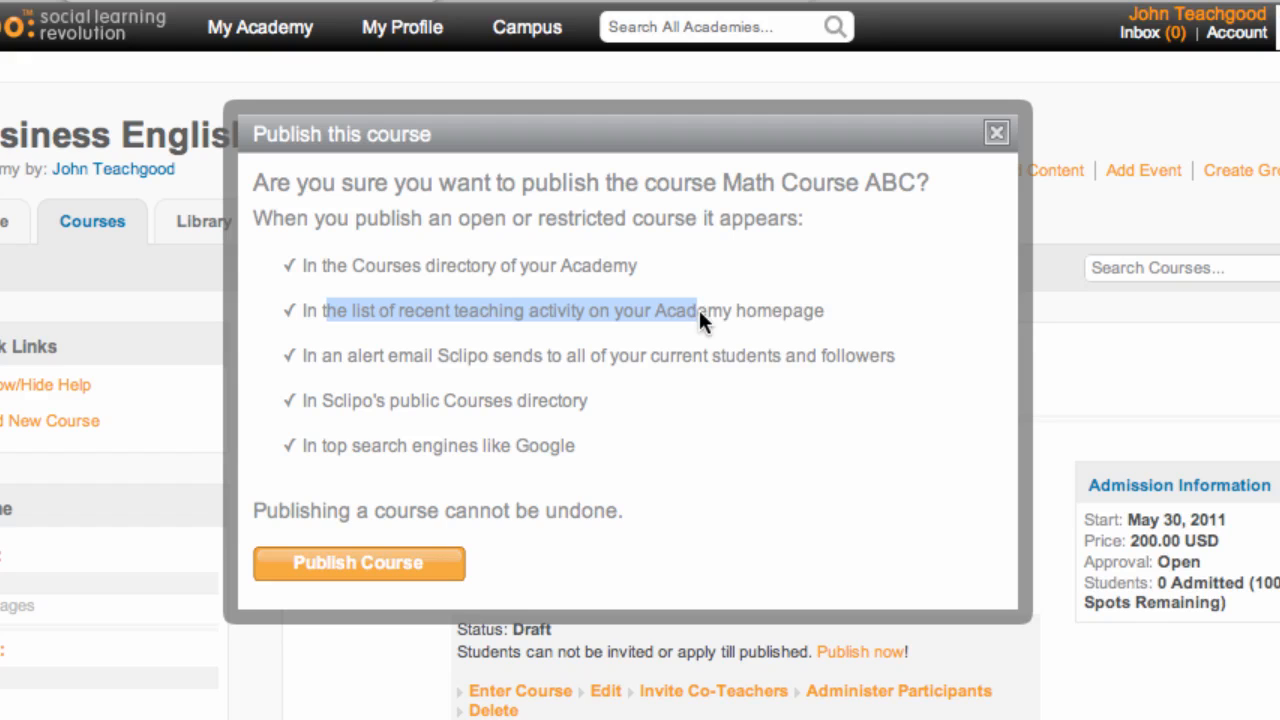
left_click_drag(699, 310, 729, 310)
left_click(777, 311)
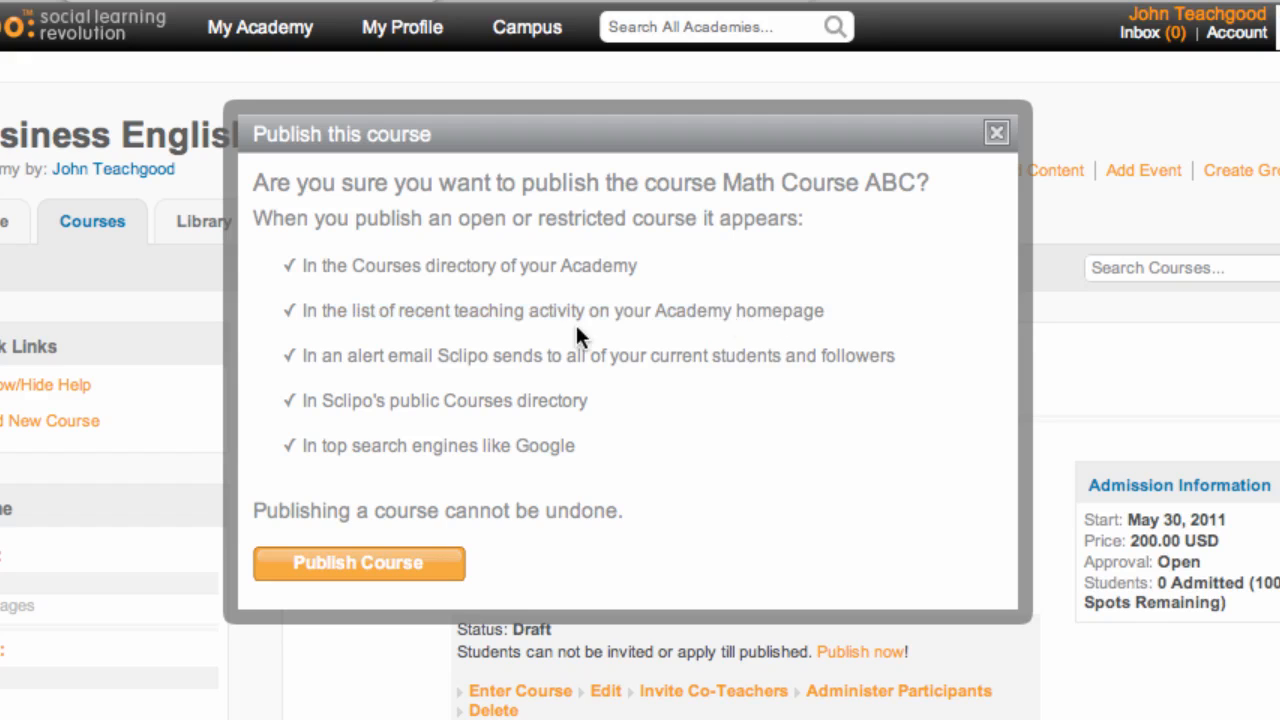
Step: Highlight the student email alert, public Courses directory and search-engine listings, then confirm publishing
left_click_drag(361, 355, 675, 363)
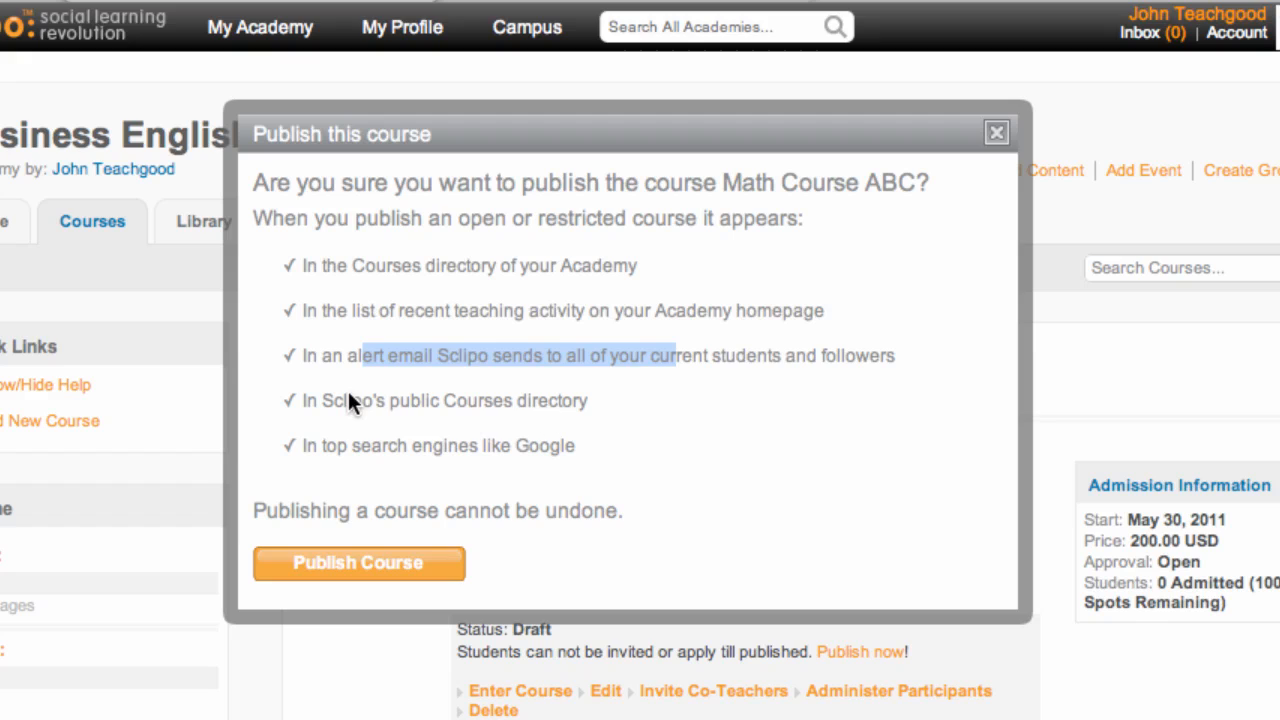
left_click_drag(349, 400, 587, 403)
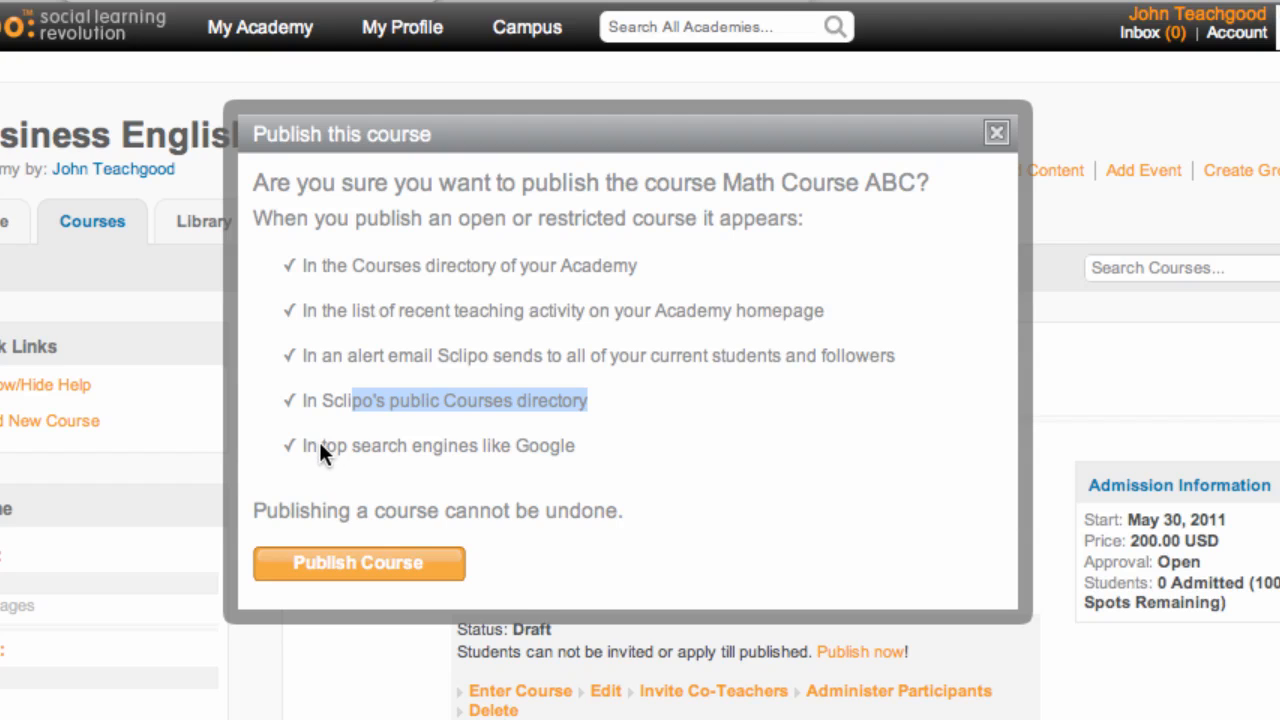
left_click_drag(348, 447, 515, 450)
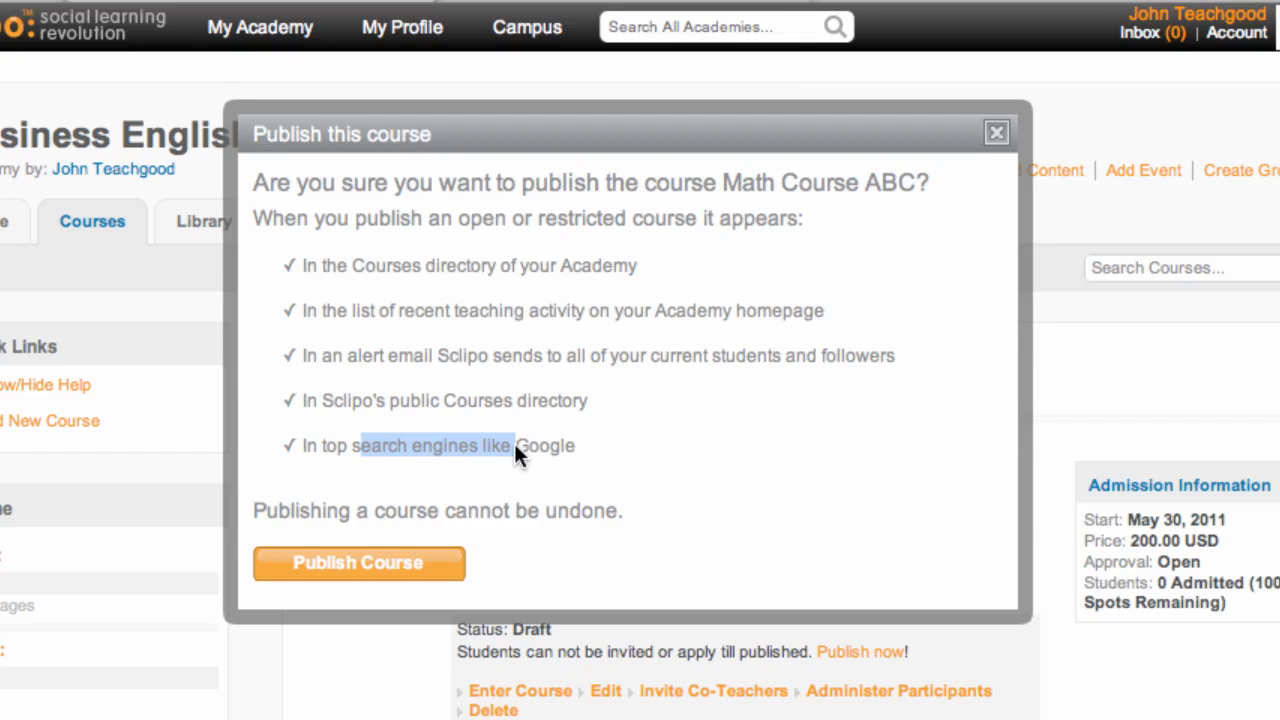
left_click(346, 566)
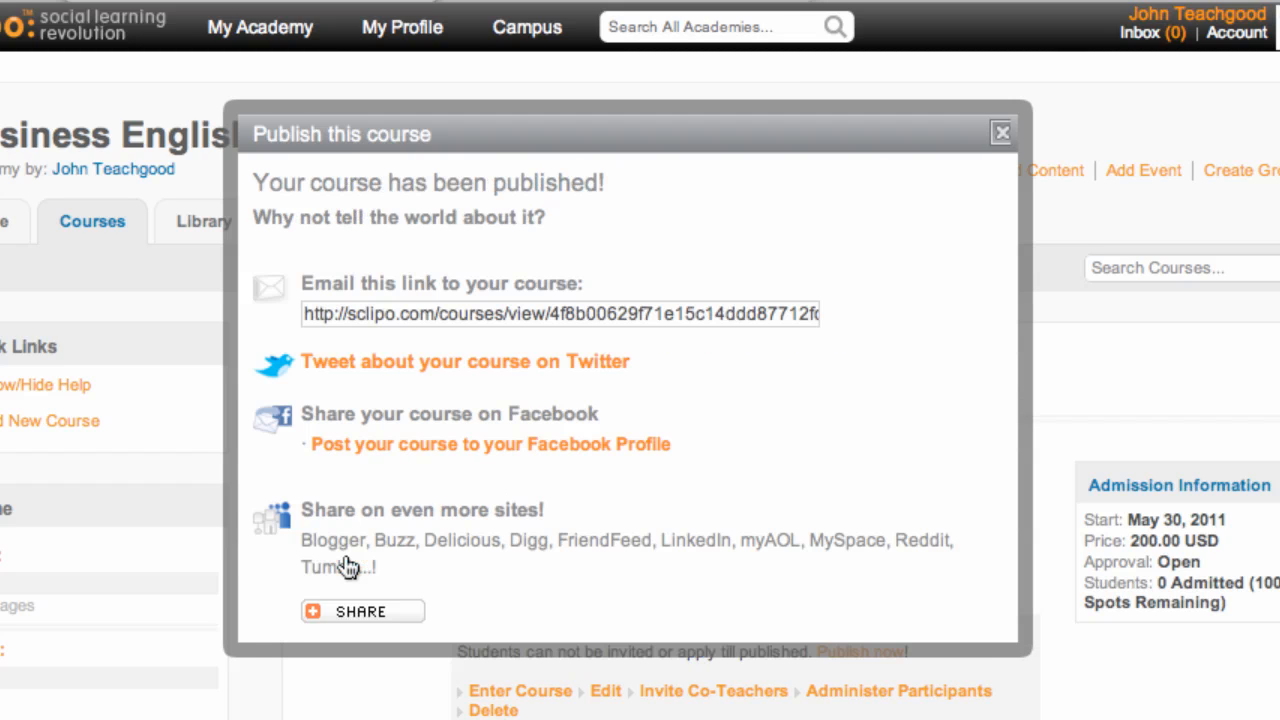
Step: Select the full Math Course ABC link in the 'Email this link to your course' field
double_click(411, 309)
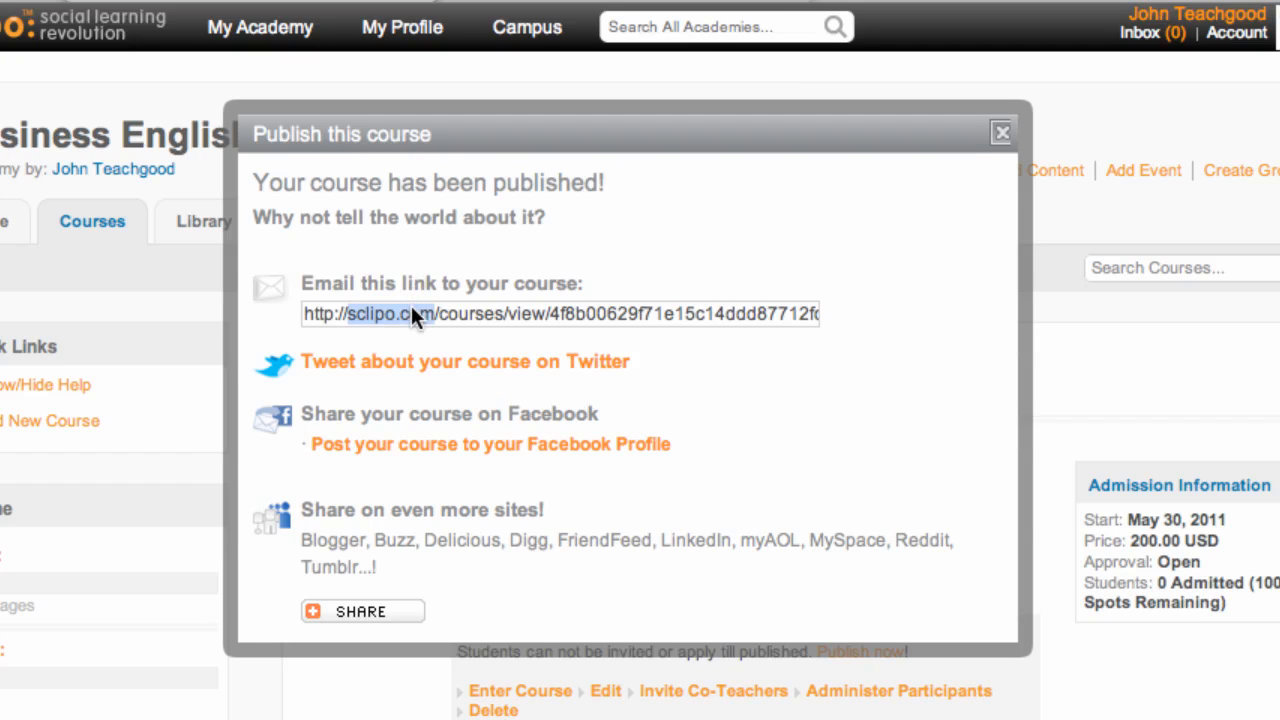
left_click(475, 308)
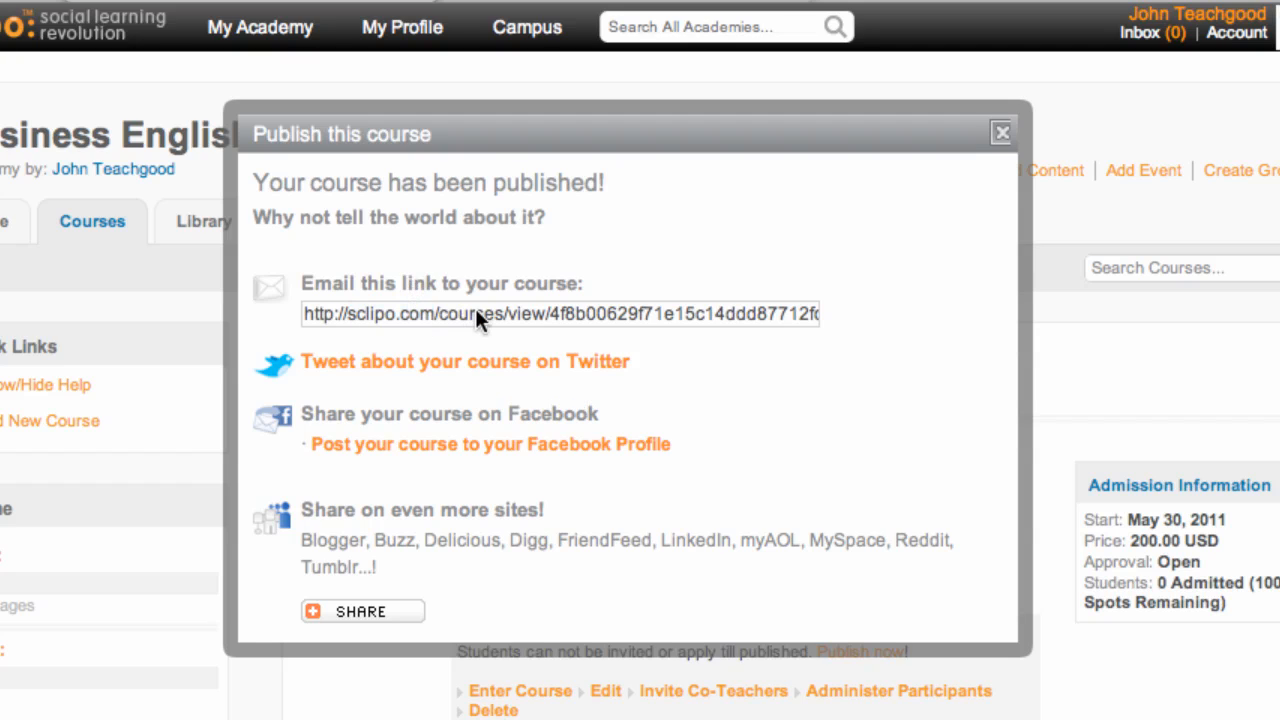
triple_click(475, 308)
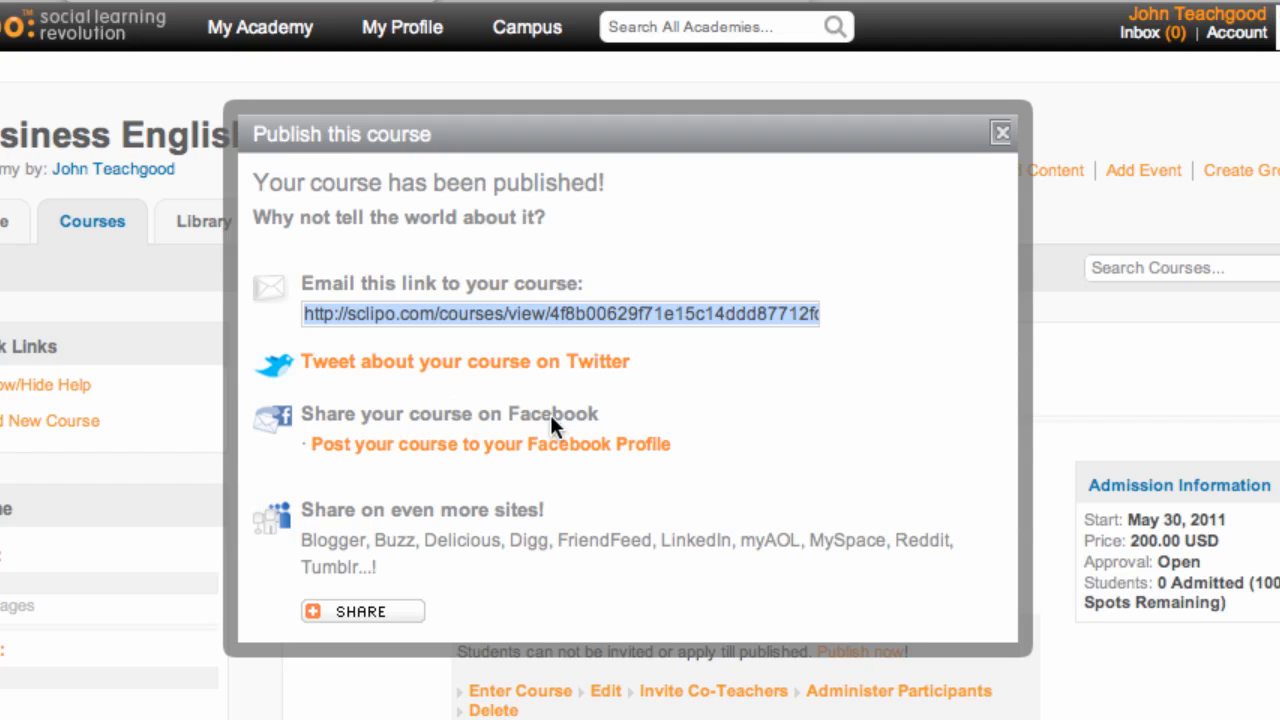
left_click(822, 386)
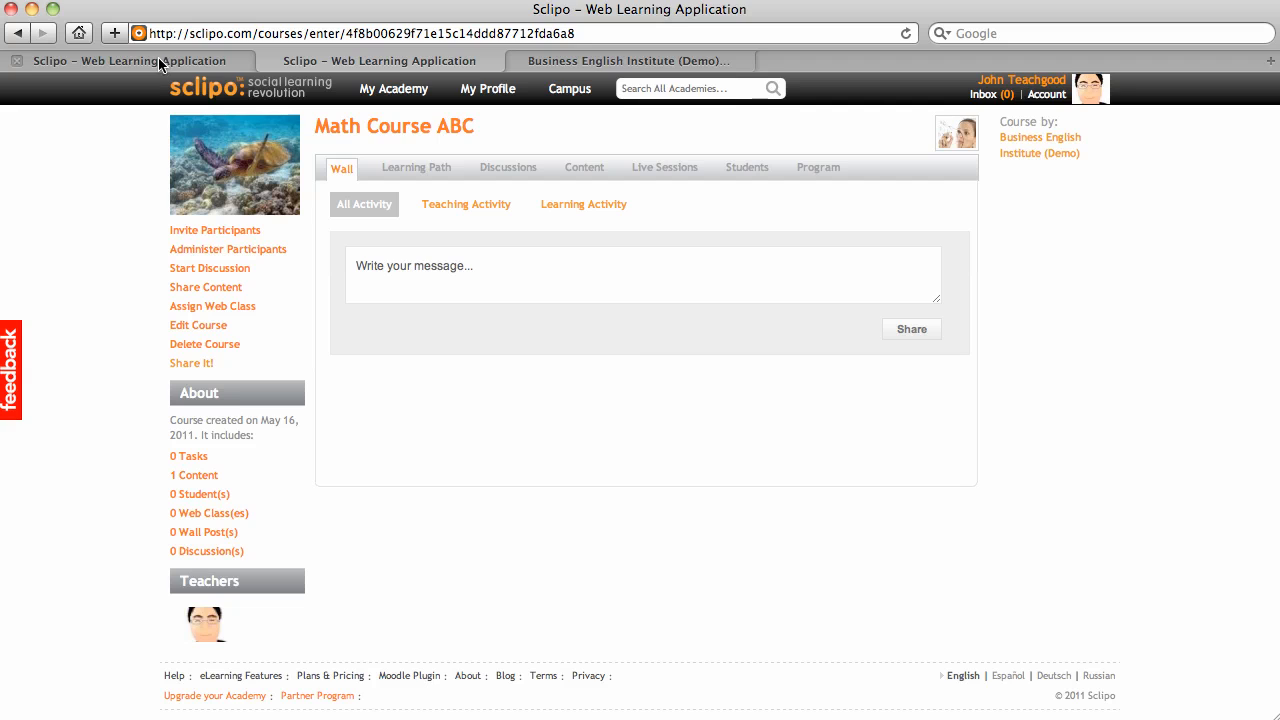
Step: Open My Academy > My Courses to see the academy's course list with Math Course ABC
mouse_move(392, 90)
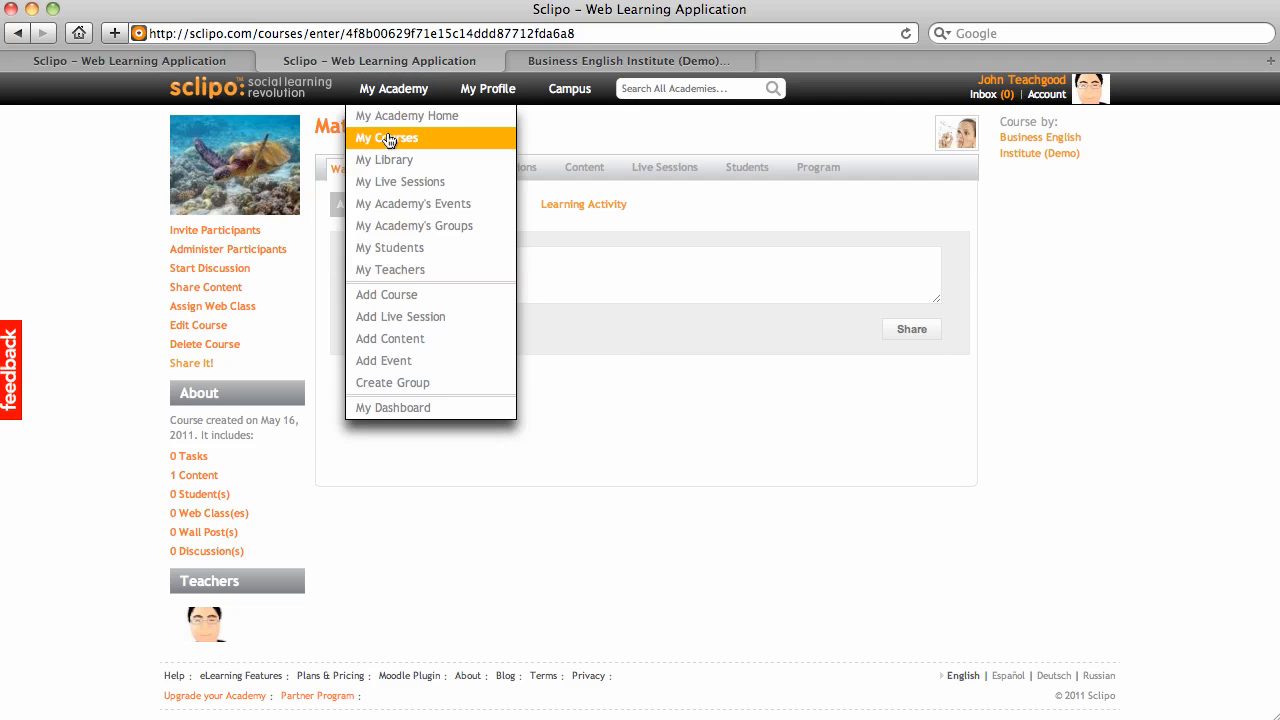
left_click(389, 139)
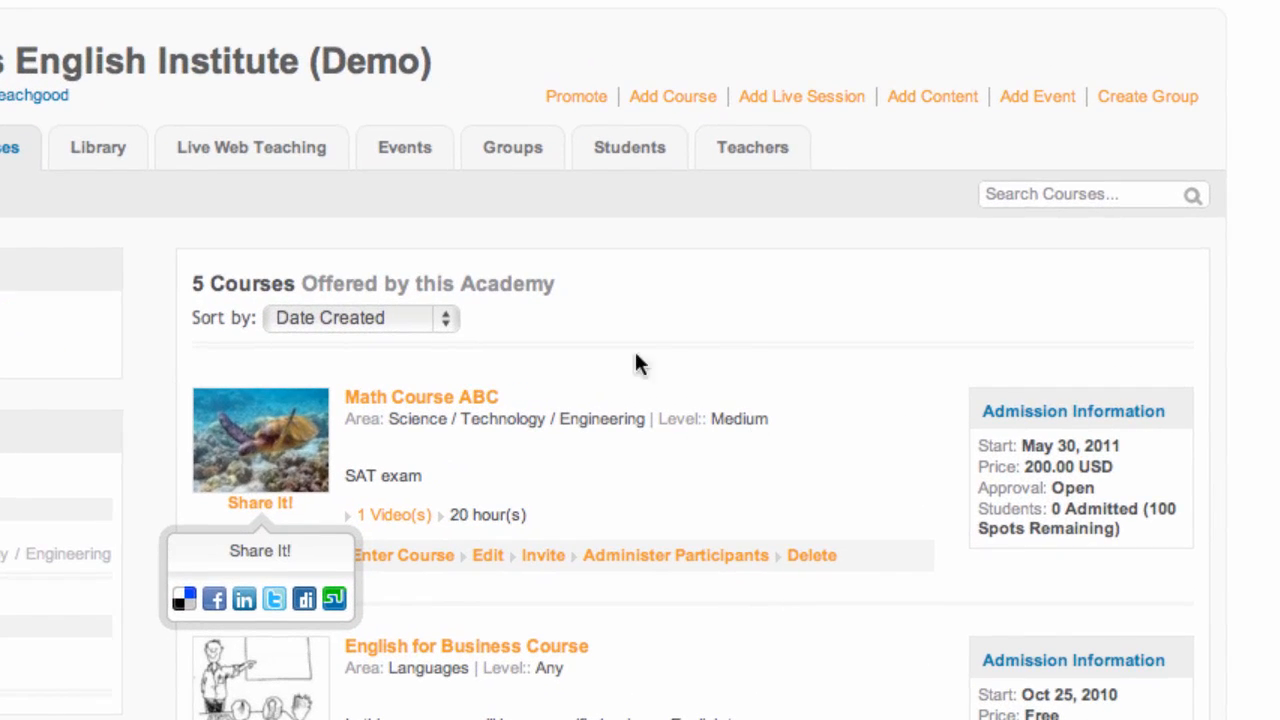
scroll(729, 397, "down", 5)
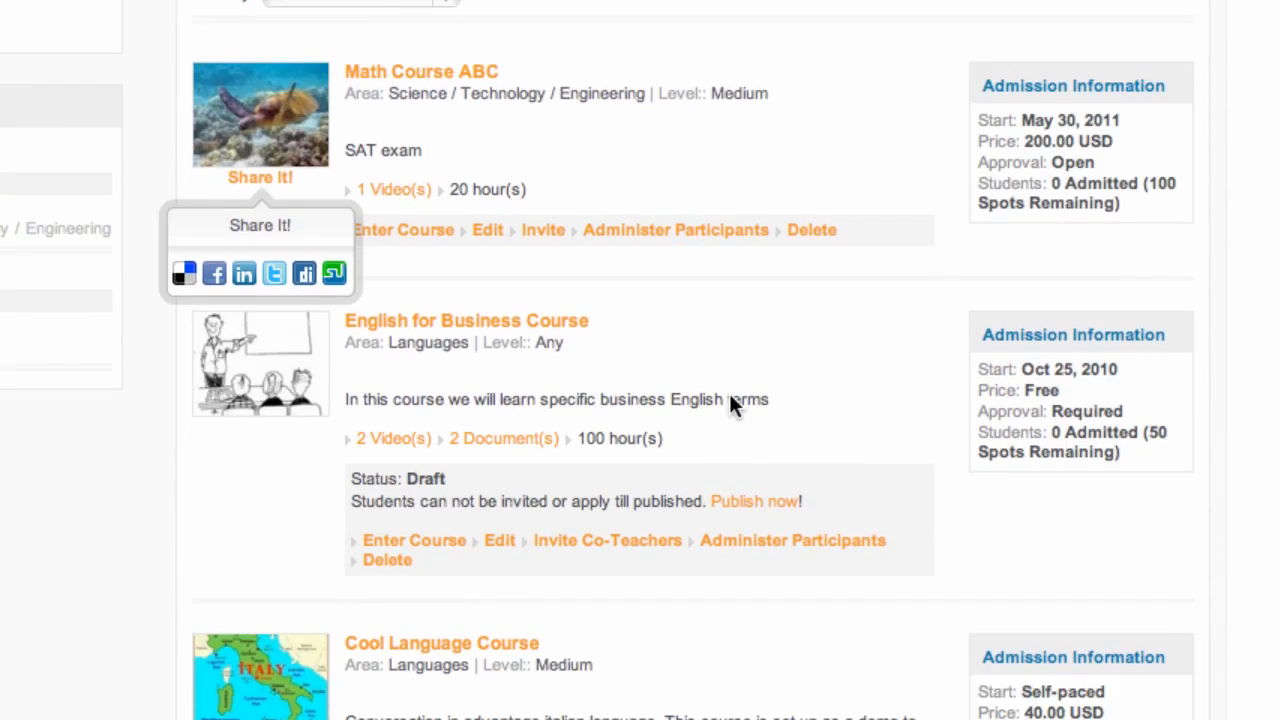
scroll(729, 397, "up", 5)
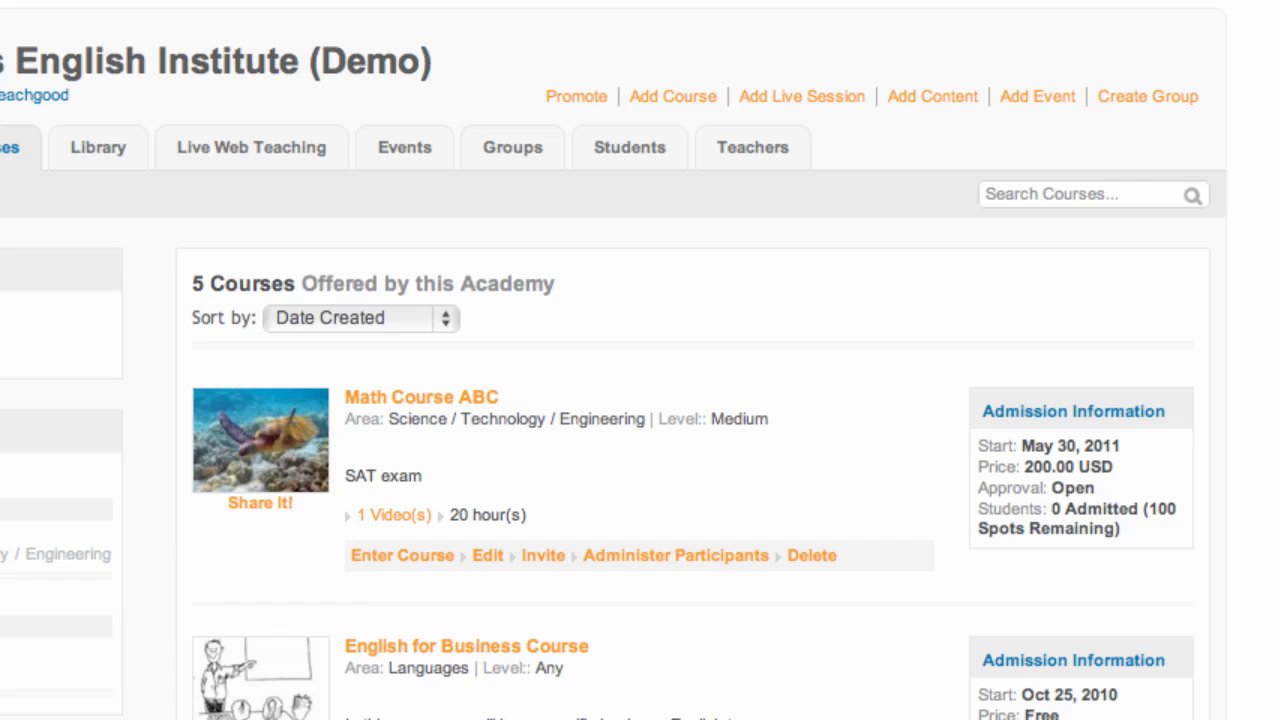